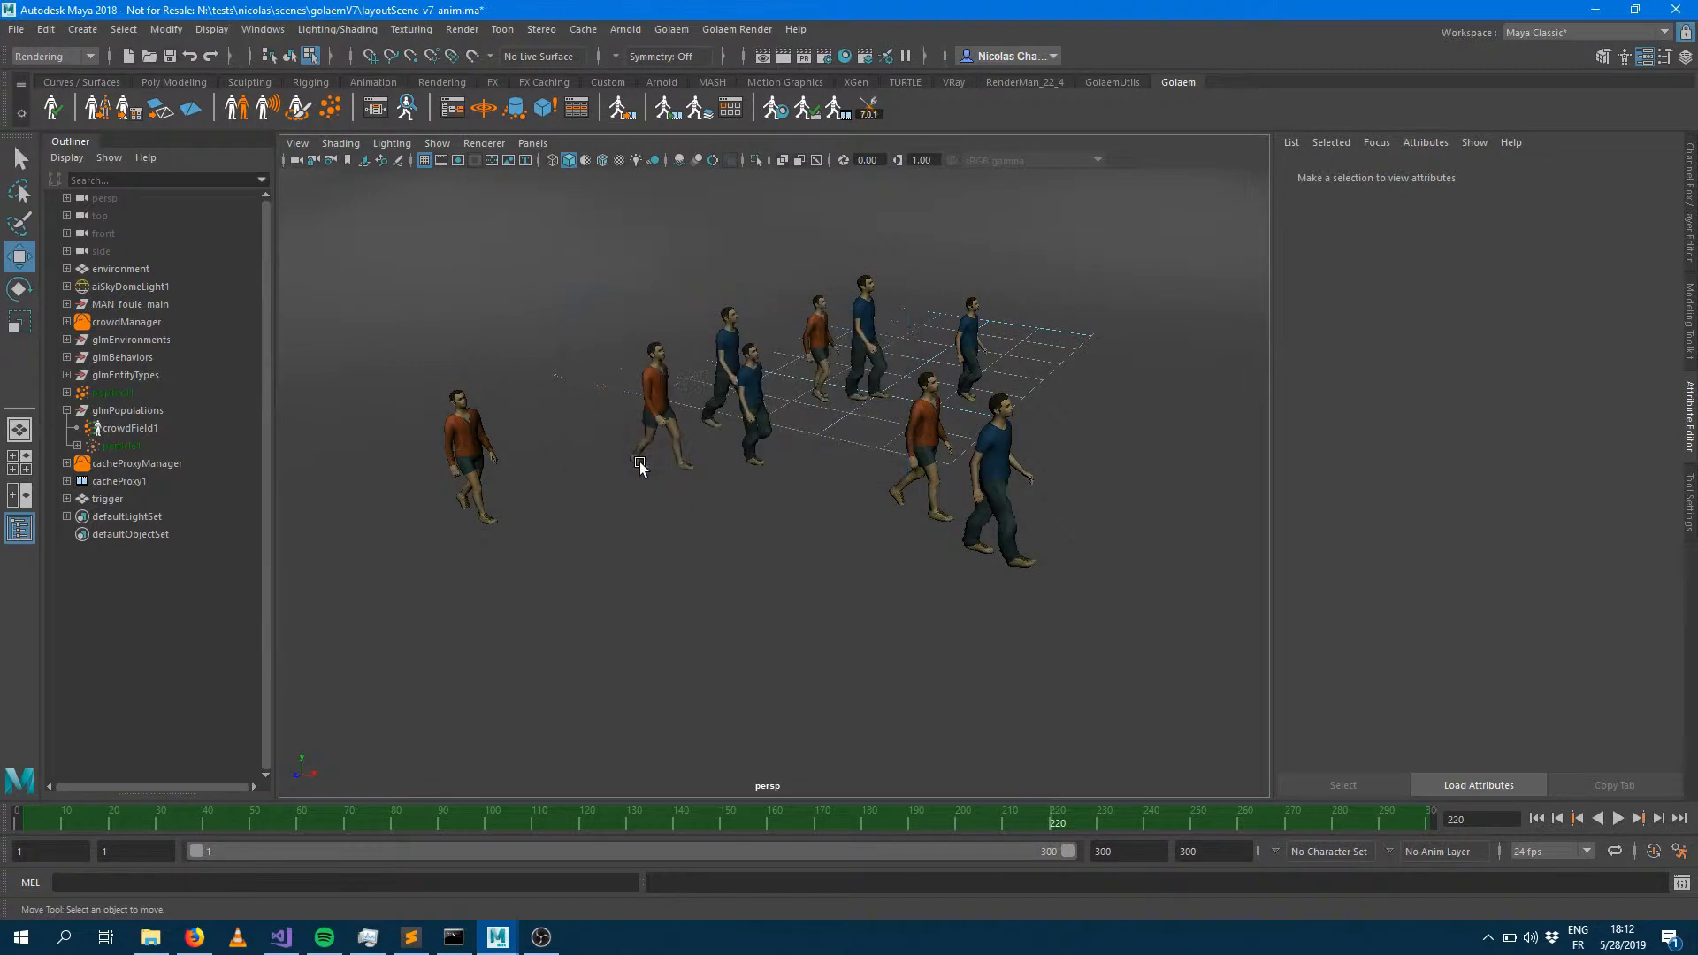
Open the Golaem Layout Editor for cacheProxyShape1 and place its window clear of the characters in the viewport
{"action": "left_click", "coordinate": [703, 117]}
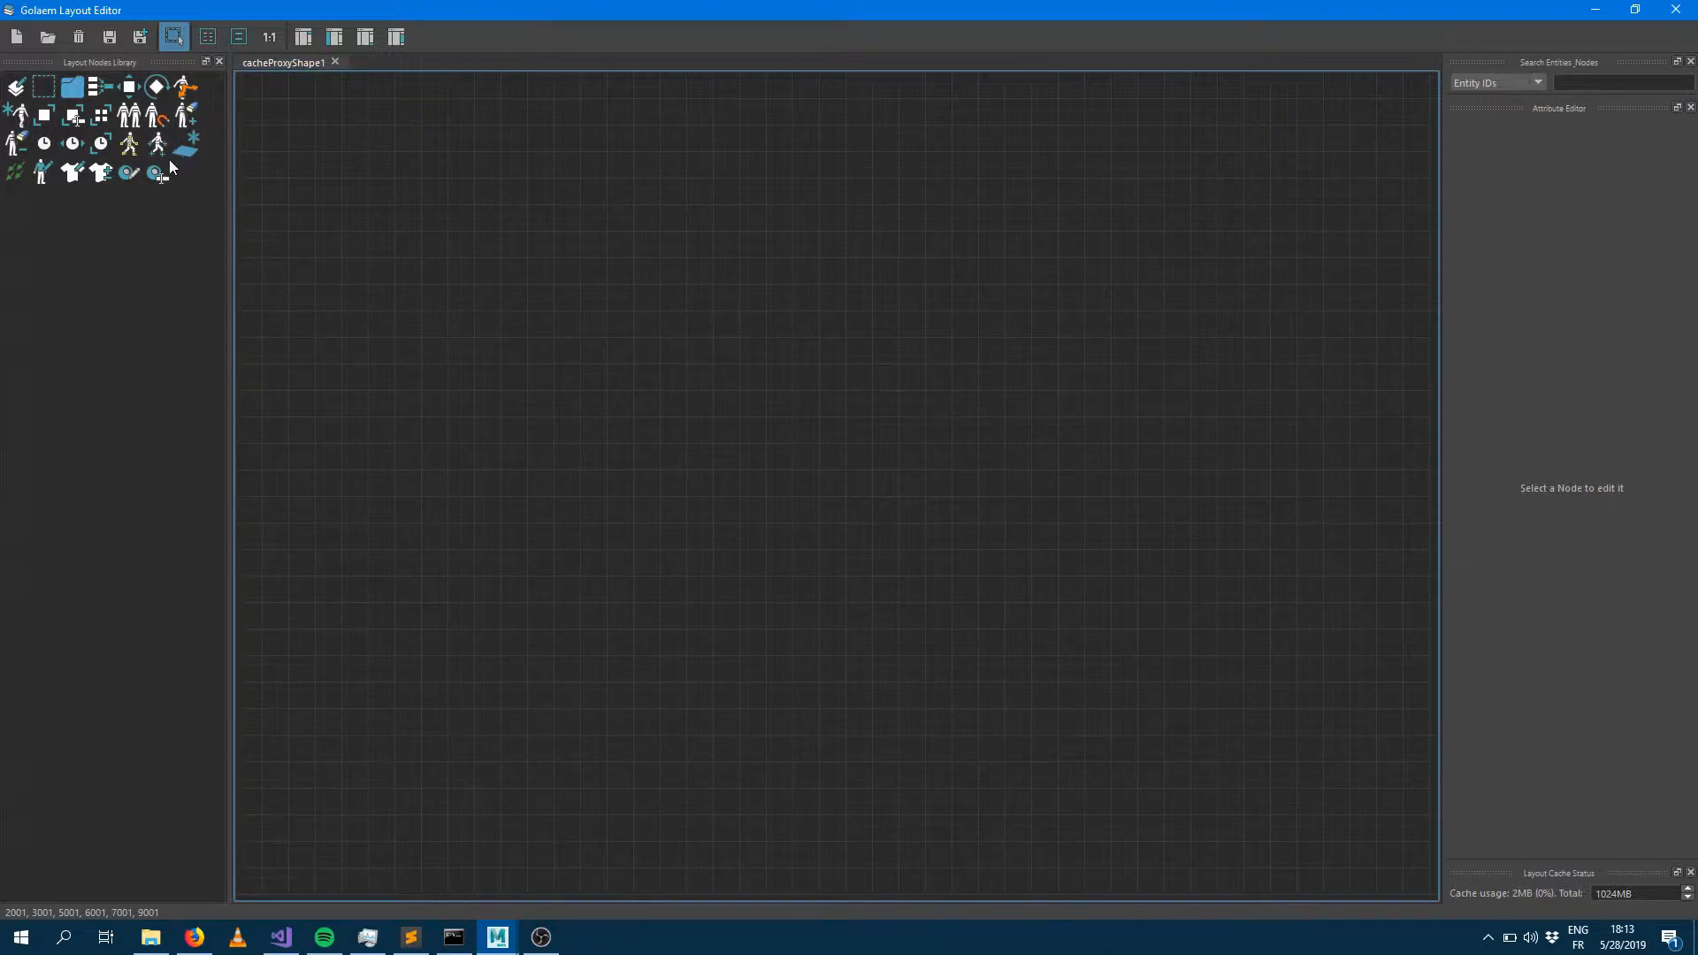
{"action": "left_click_drag", "start_coordinate": [453, 9], "coordinate": [423, 842]}
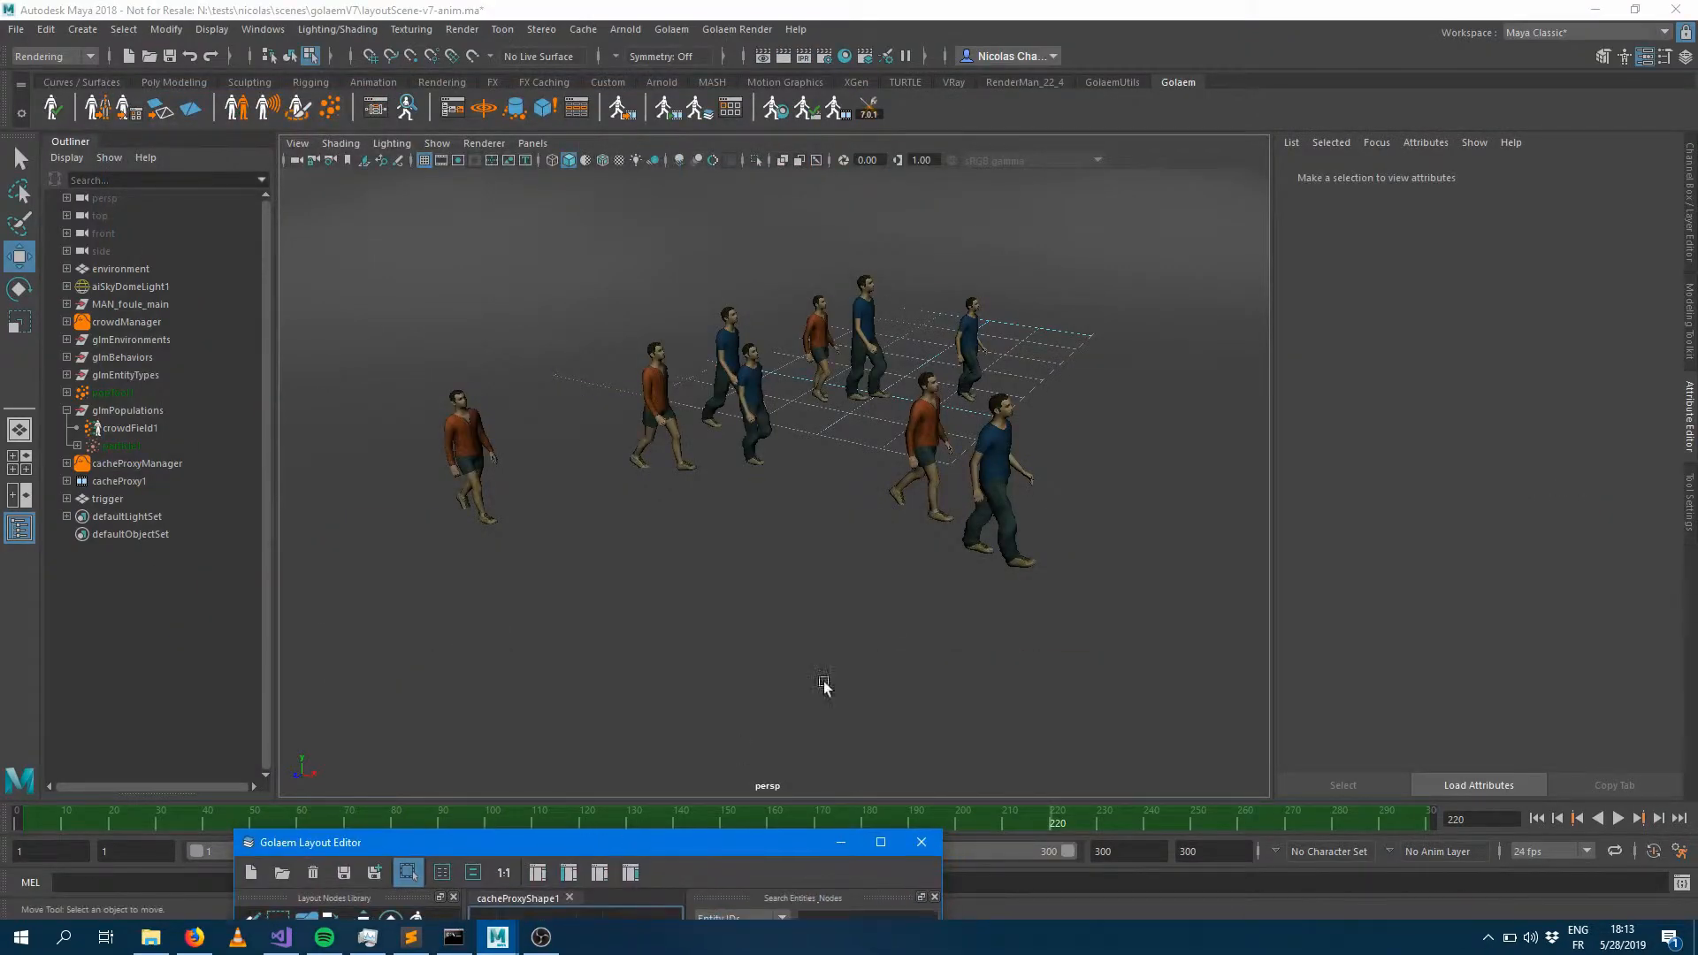
{"action": "right_click_drag", "start_coordinate": [1048, 453], "coordinate": [754, 493], "text": "alt"}
{"action": "left_click_drag", "start_coordinate": [755, 493], "coordinate": [755, 516], "text": "alt"}
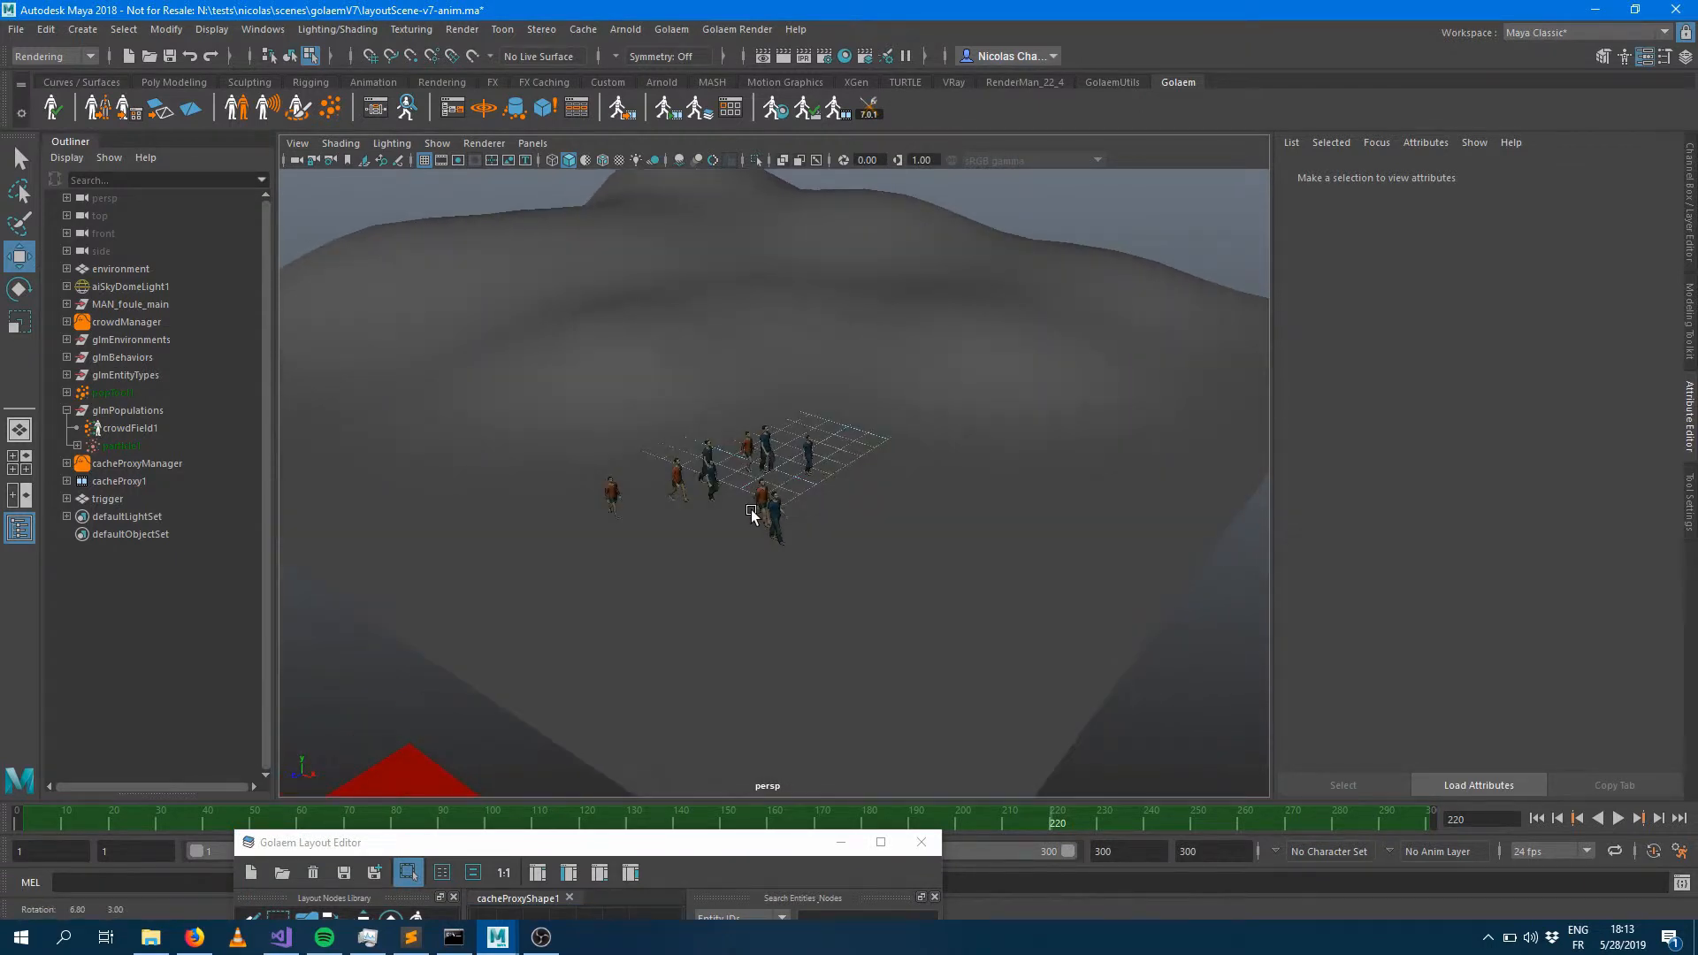
{"action": "right_click_drag", "start_coordinate": [755, 515], "coordinate": [964, 511], "text": "alt"}
At frame 179, select the three rearmost characters in vertex selection mode and move them about -12.82 along Z onto the hilly terrain
{"action": "left_click_drag", "start_coordinate": [1031, 822], "coordinate": [865, 759]}
{"action": "left_click_drag", "start_coordinate": [956, 528], "coordinate": [902, 542], "text": "alt"}
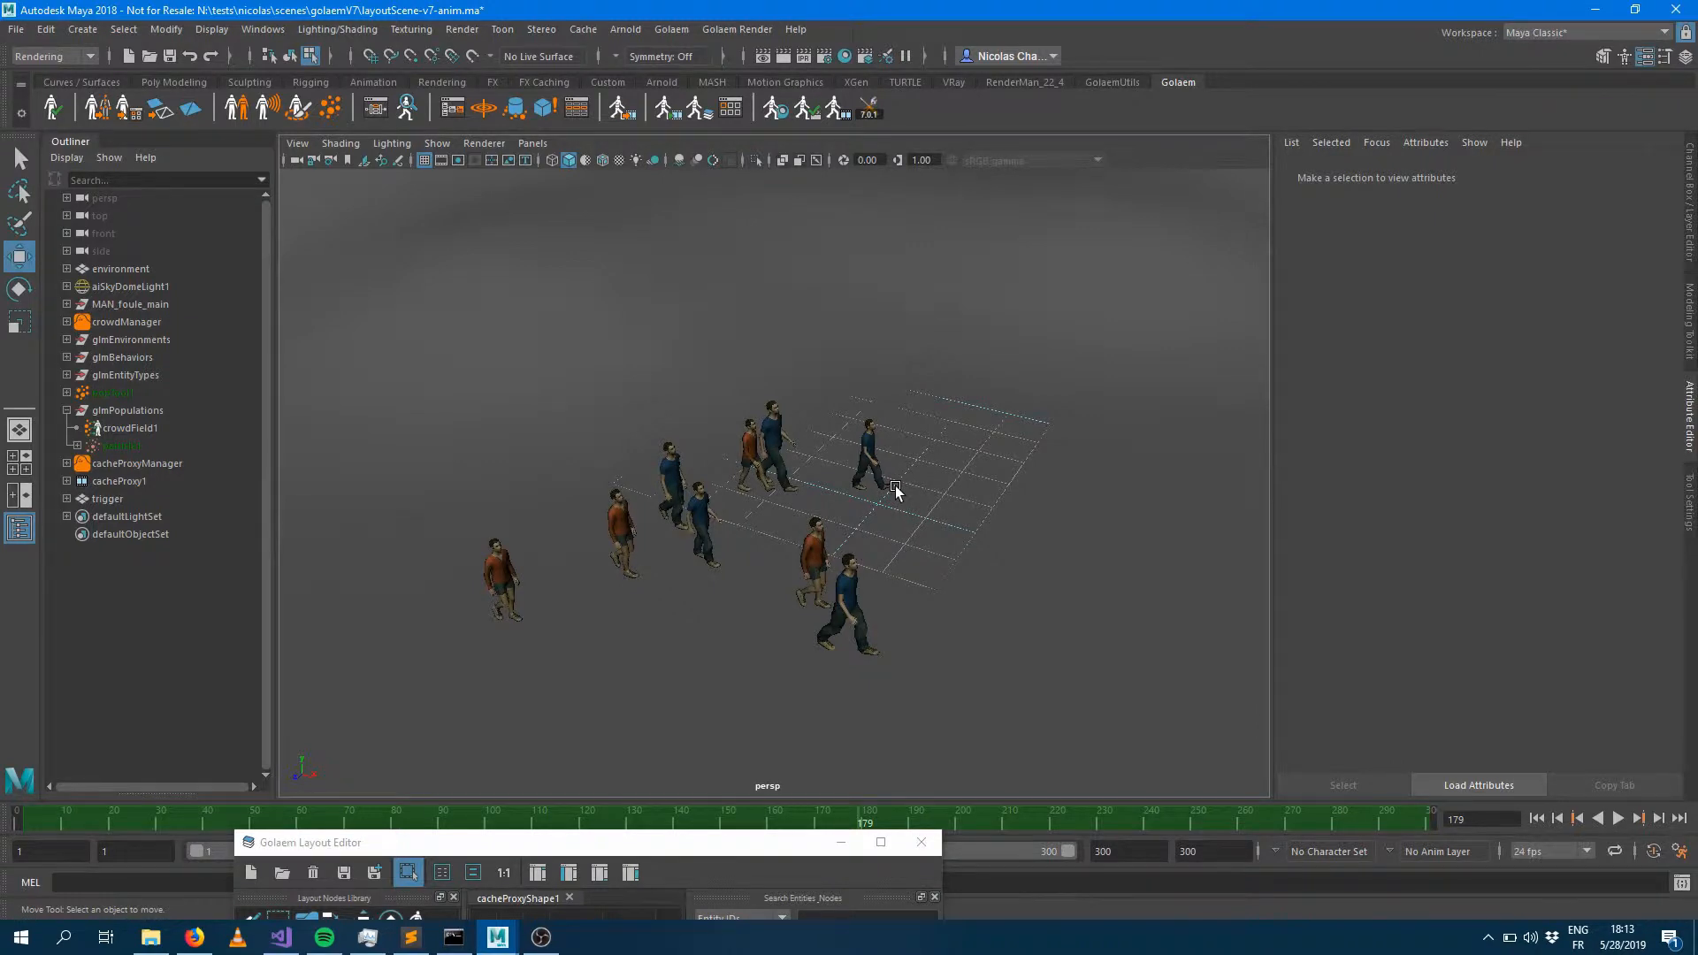
{"action": "key", "text": "F9"}
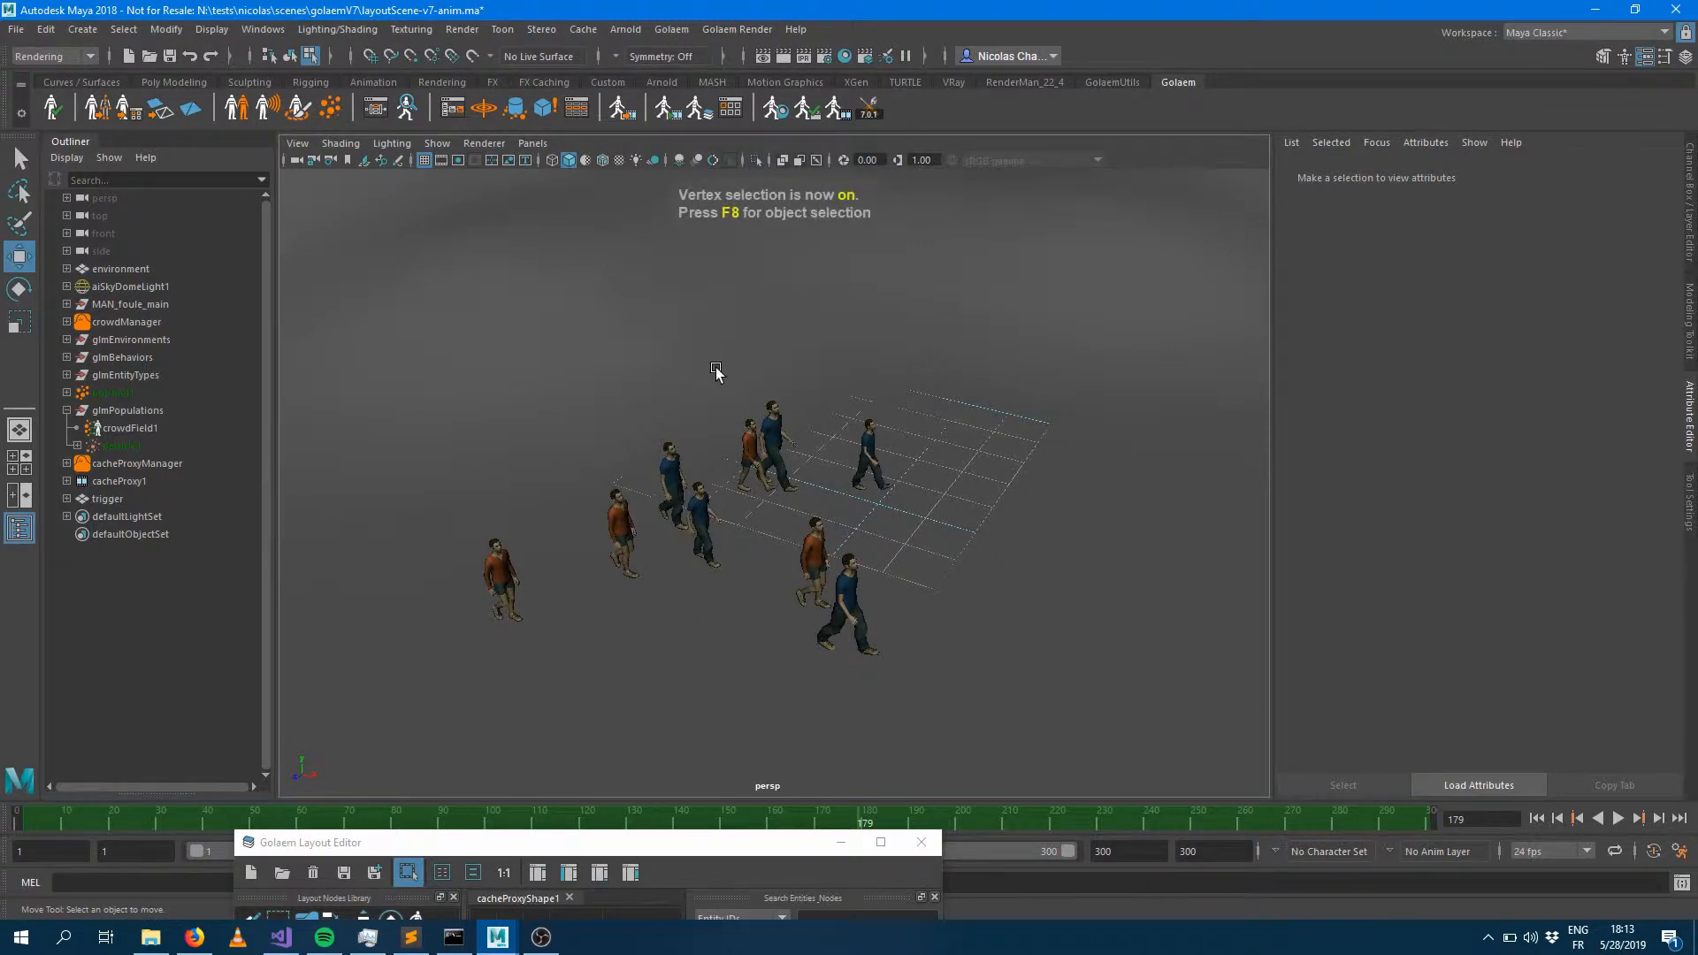
{"action": "left_click_drag", "start_coordinate": [716, 369], "coordinate": [926, 497]}
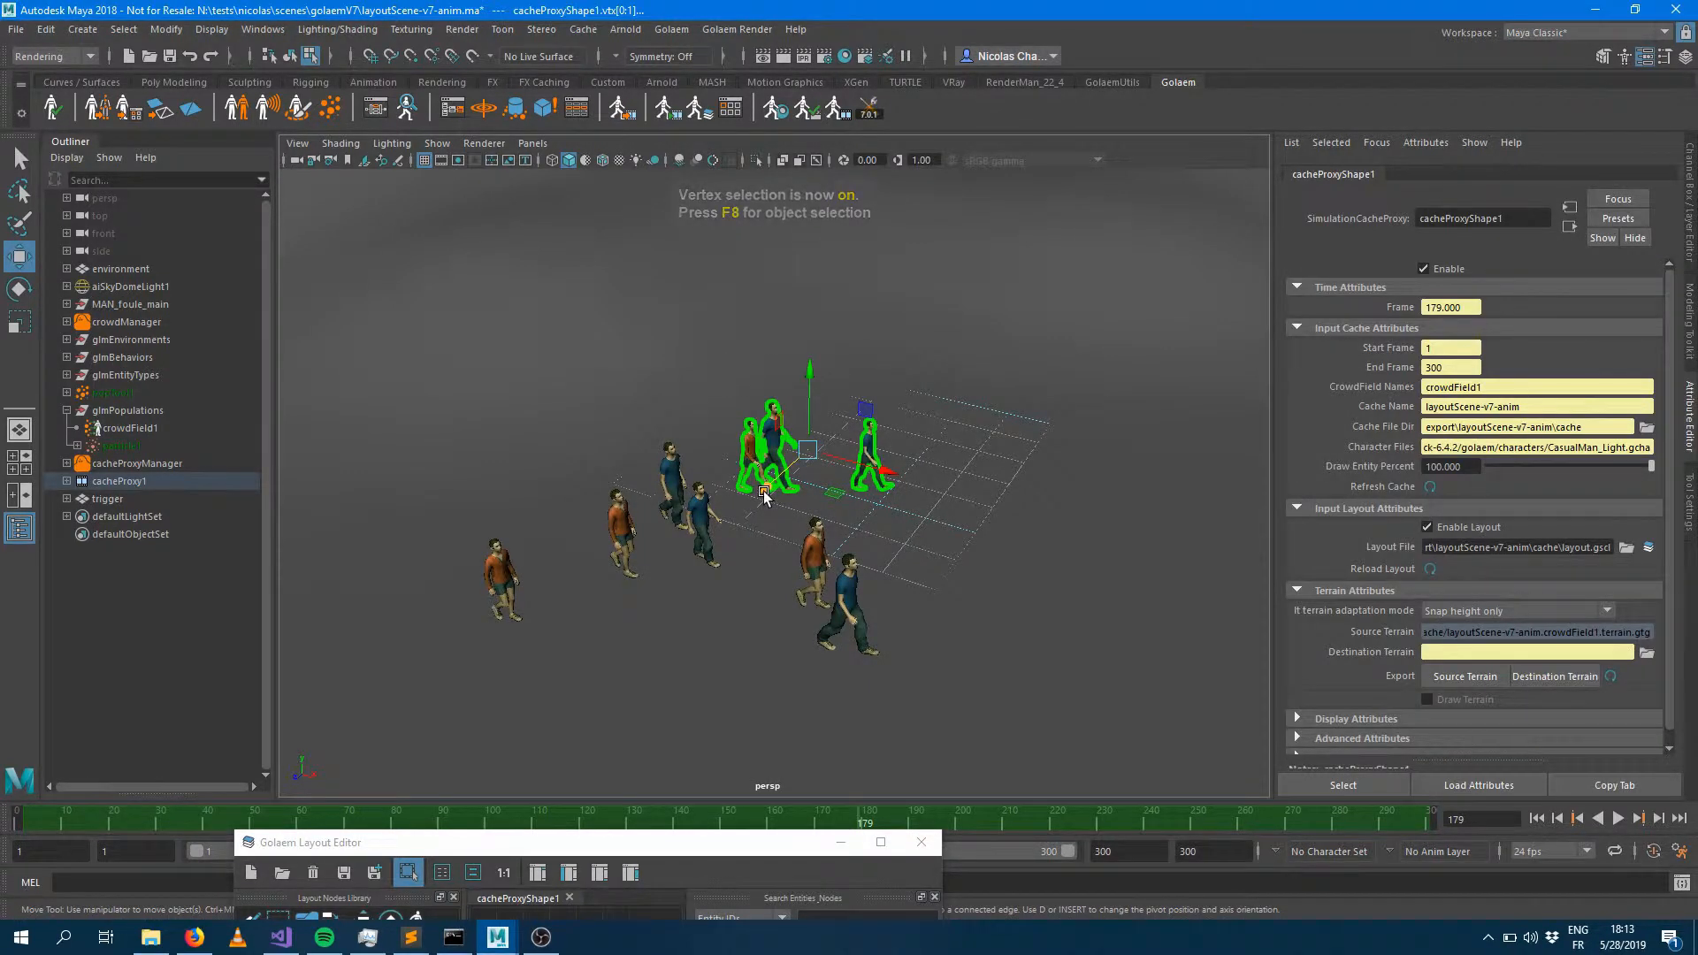
{"action": "left_click_drag", "start_coordinate": [764, 495], "coordinate": [1005, 302]}
{"action": "scroll", "coordinate": [891, 516], "scroll_direction": "up", "scroll_amount": 4}
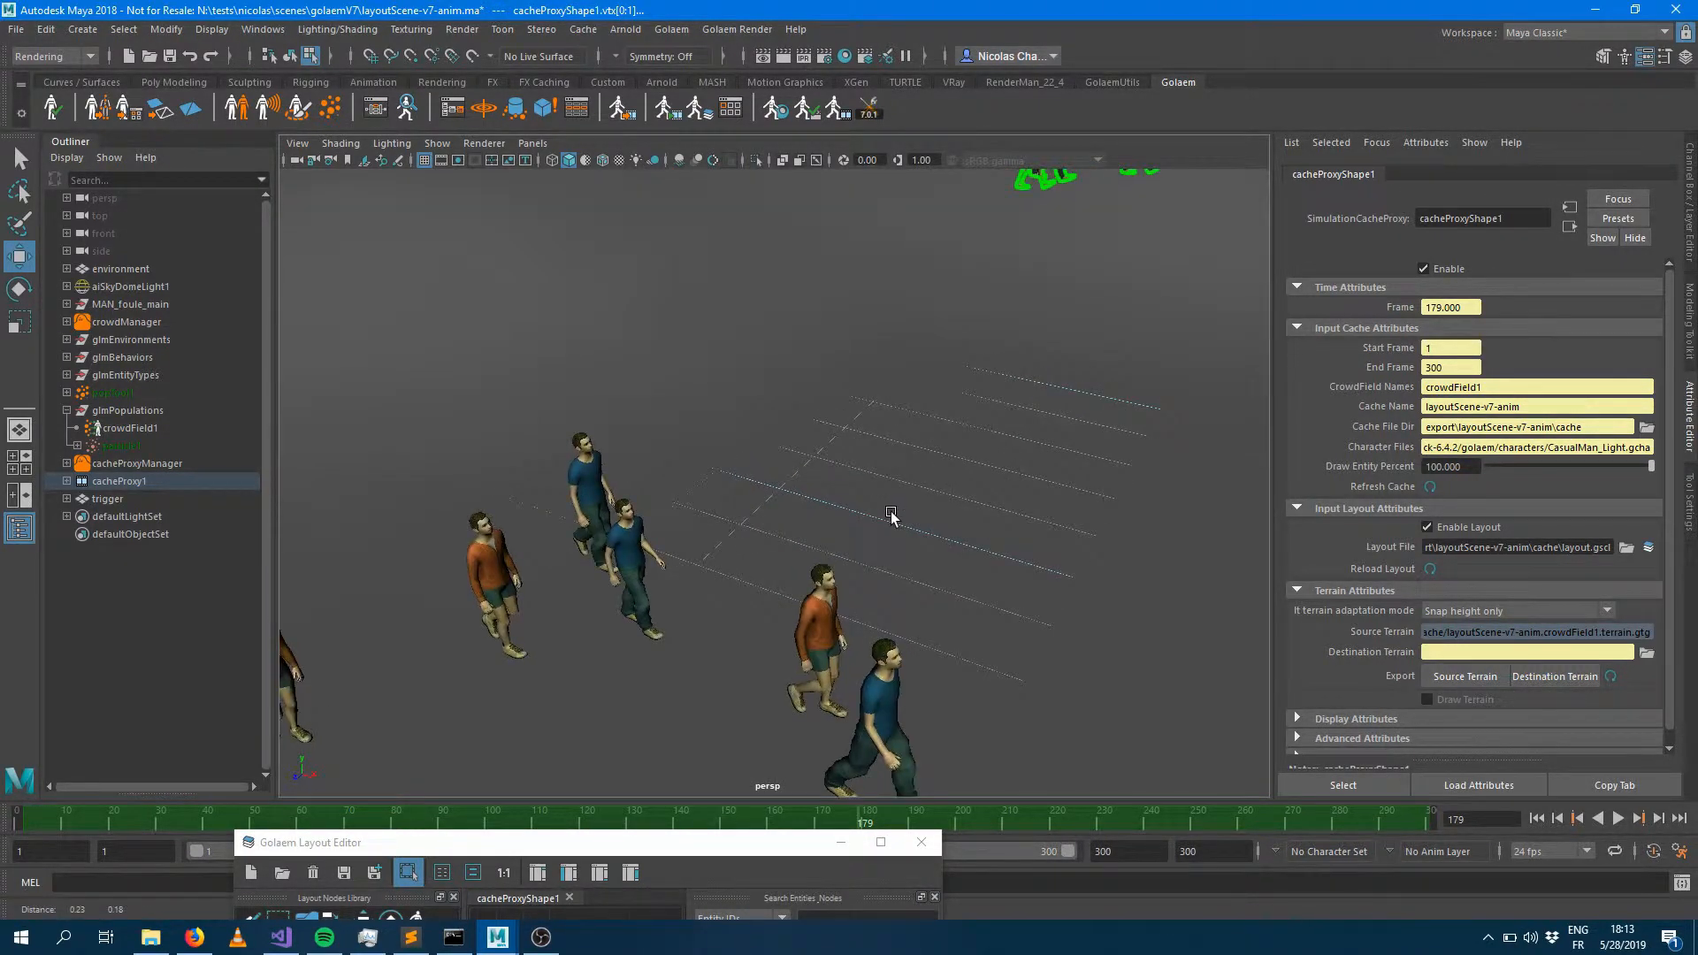
{"action": "key", "text": "f"}
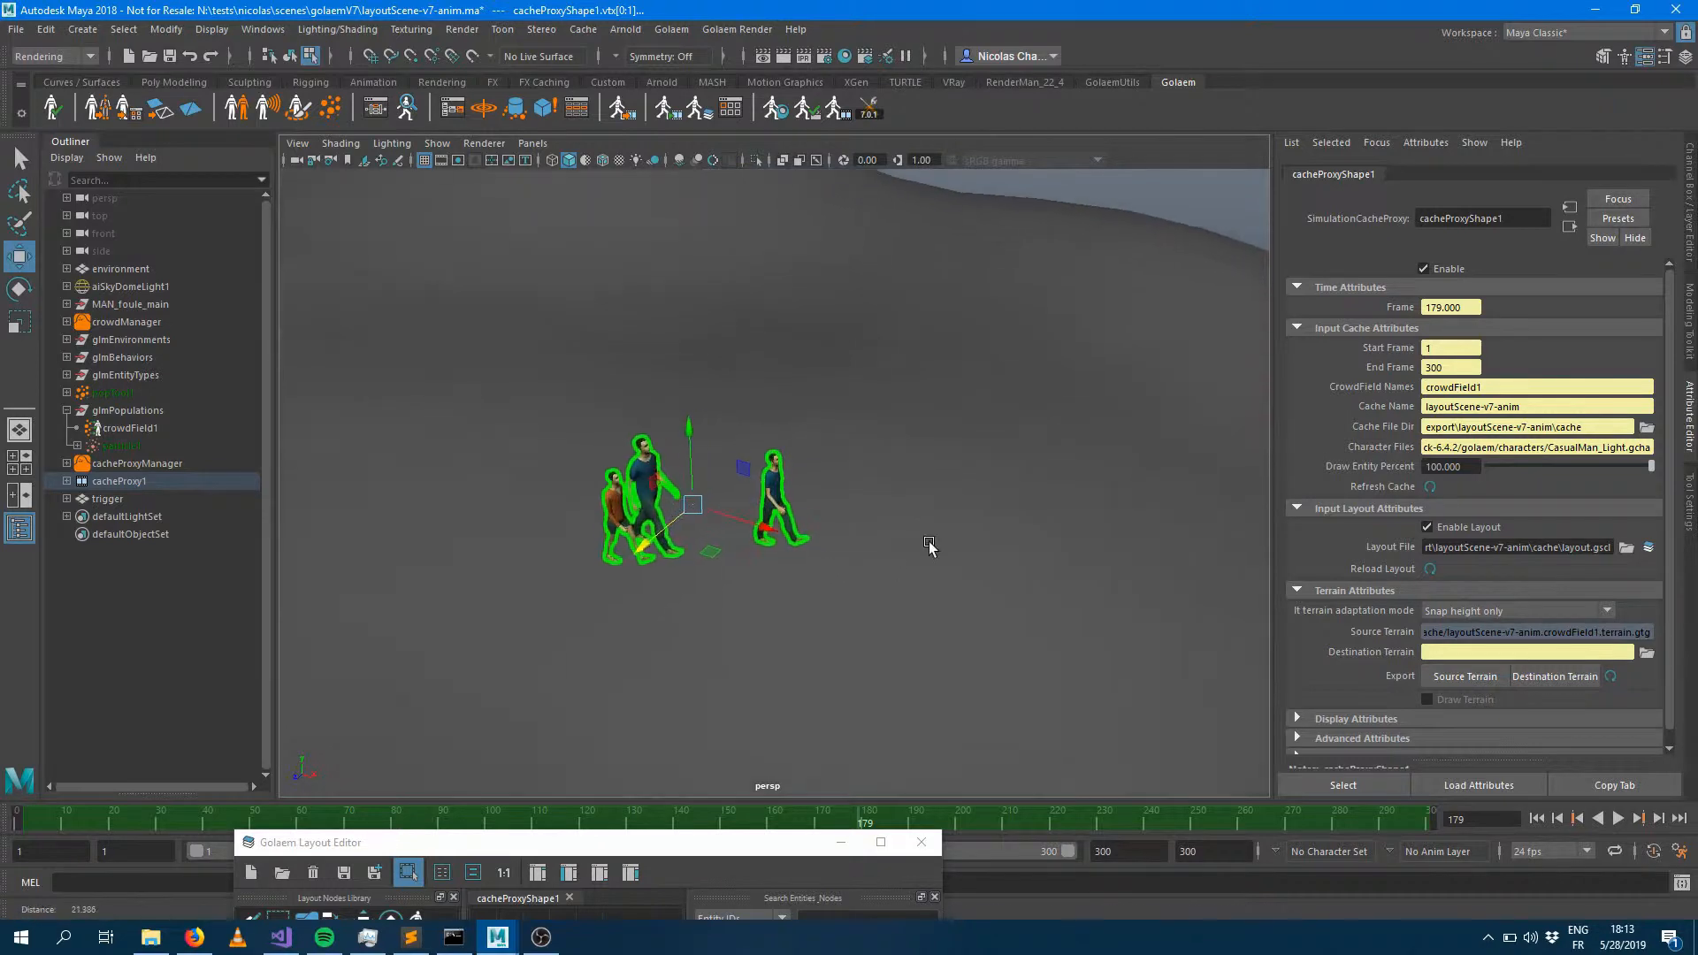
{"action": "left_click_drag", "start_coordinate": [929, 547], "coordinate": [841, 595], "text": "alt"}
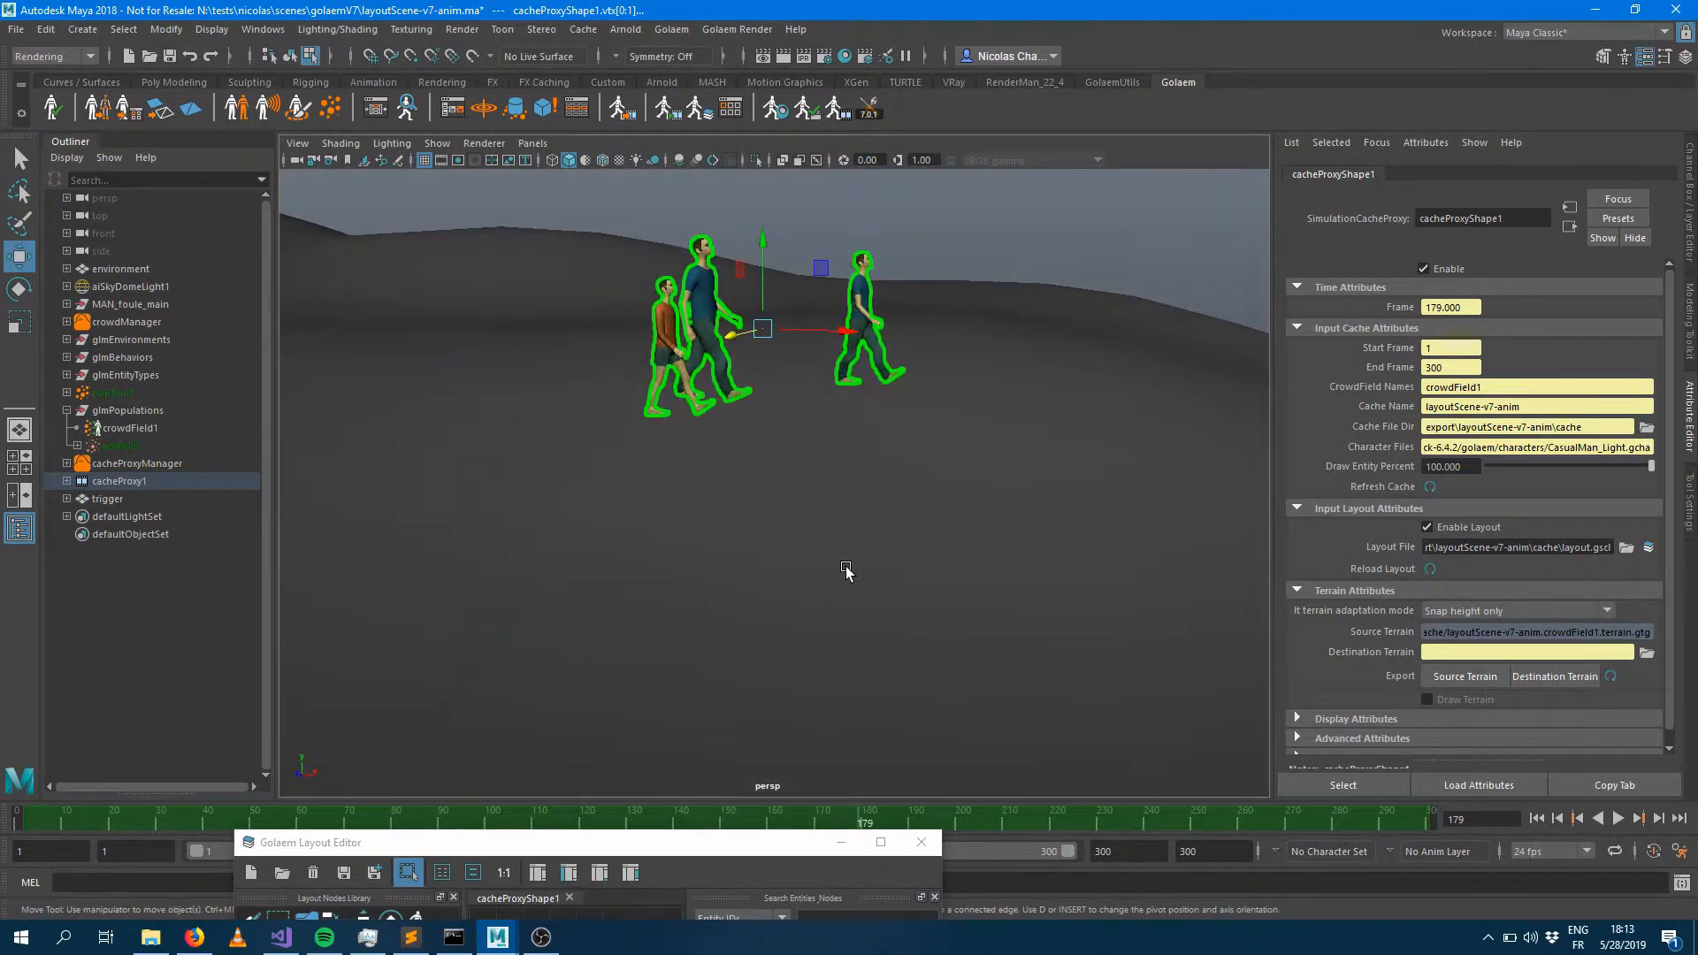
{"action": "key", "text": "f"}
{"action": "right_click_drag", "start_coordinate": [939, 546], "coordinate": [444, 528], "text": "alt"}
{"action": "left_click_drag", "start_coordinate": [615, 541], "coordinate": [743, 619], "text": "alt"}
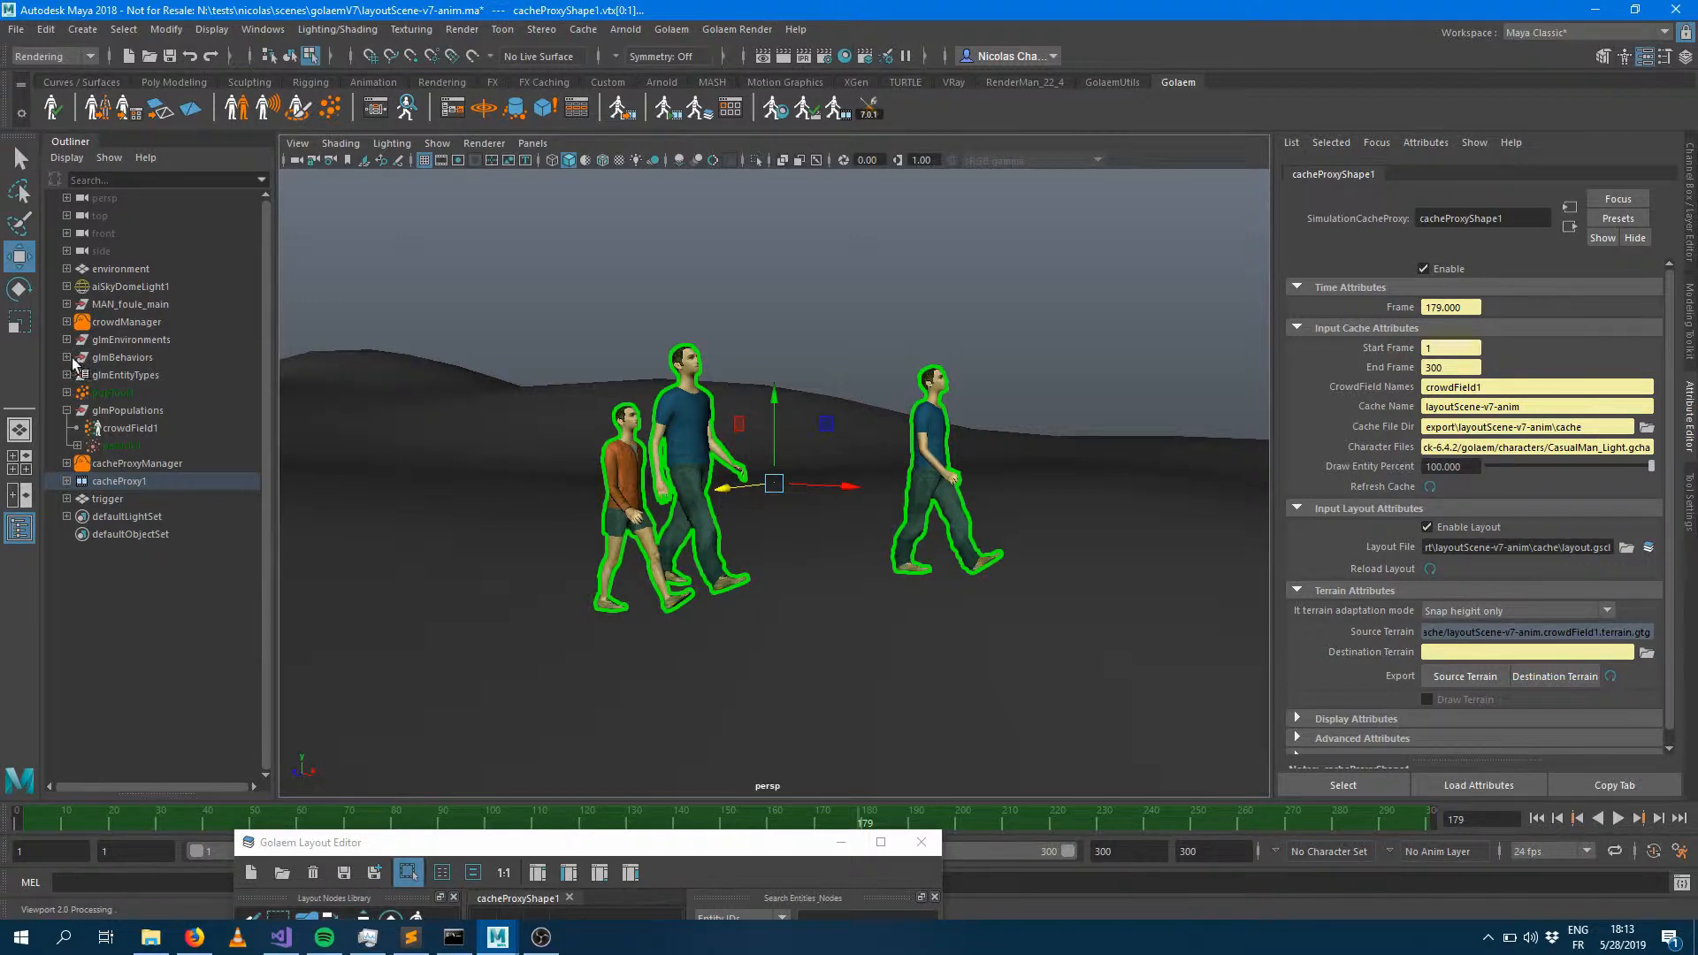
Expand the glmEnvironments group and examine how the three moved characters stand on the terrain
{"action": "left_click", "coordinate": [67, 340]}
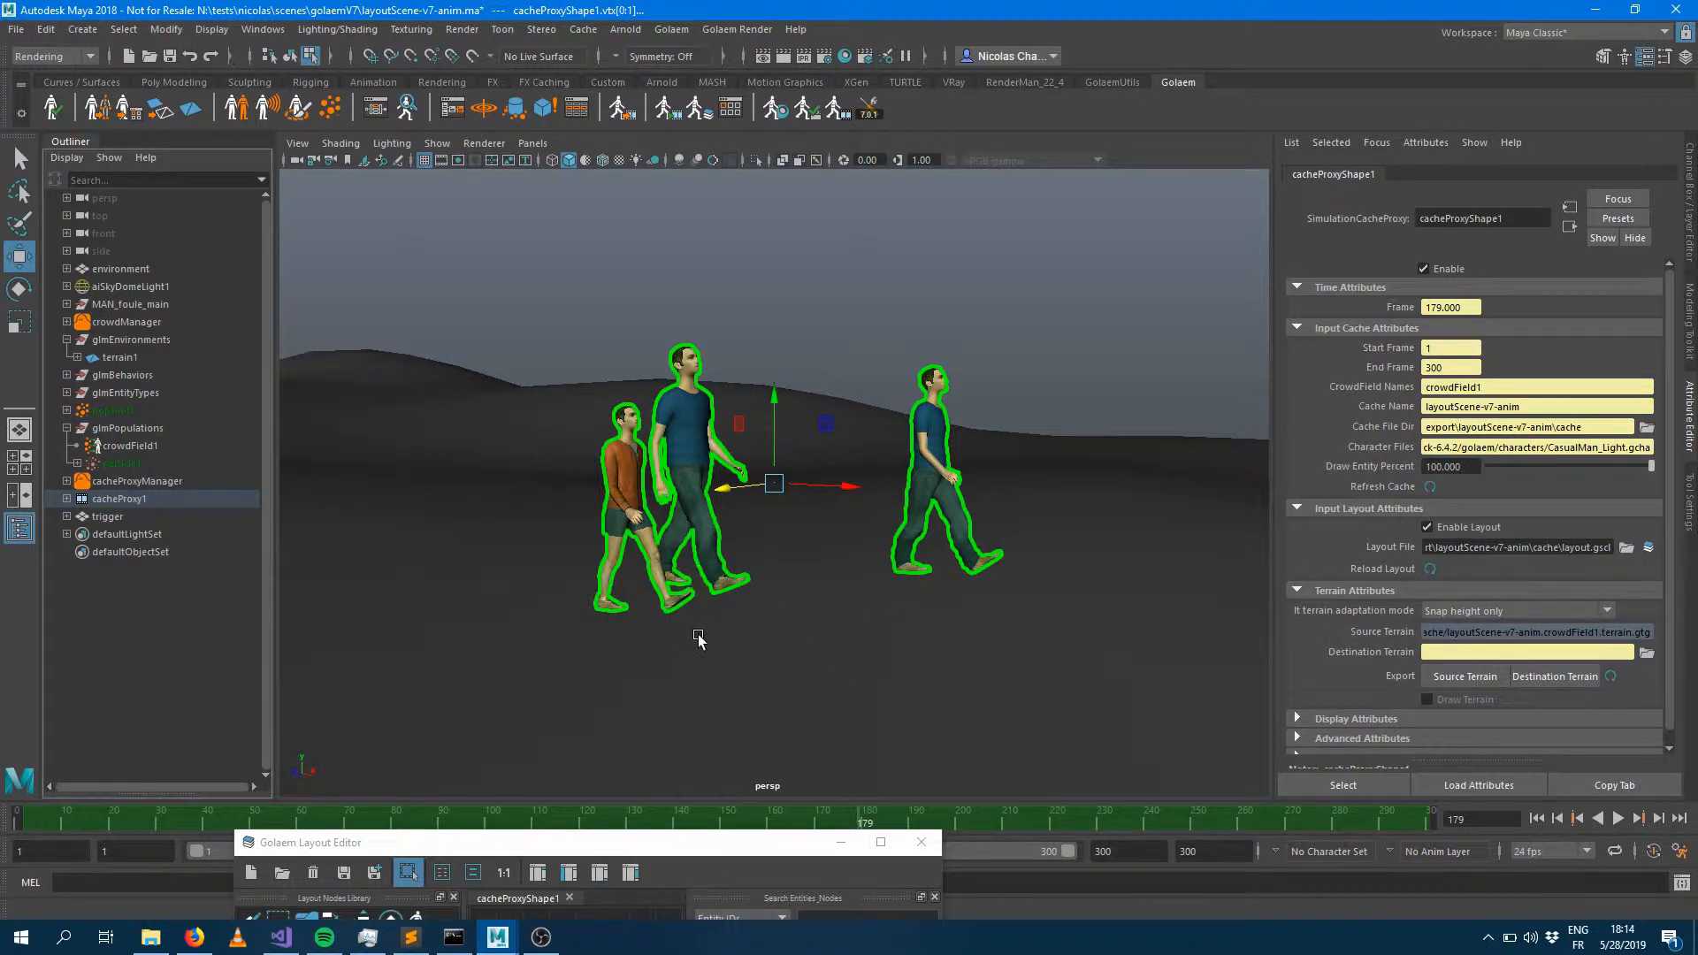
{"action": "right_click_drag", "start_coordinate": [839, 623], "coordinate": [296, 613], "text": "alt"}
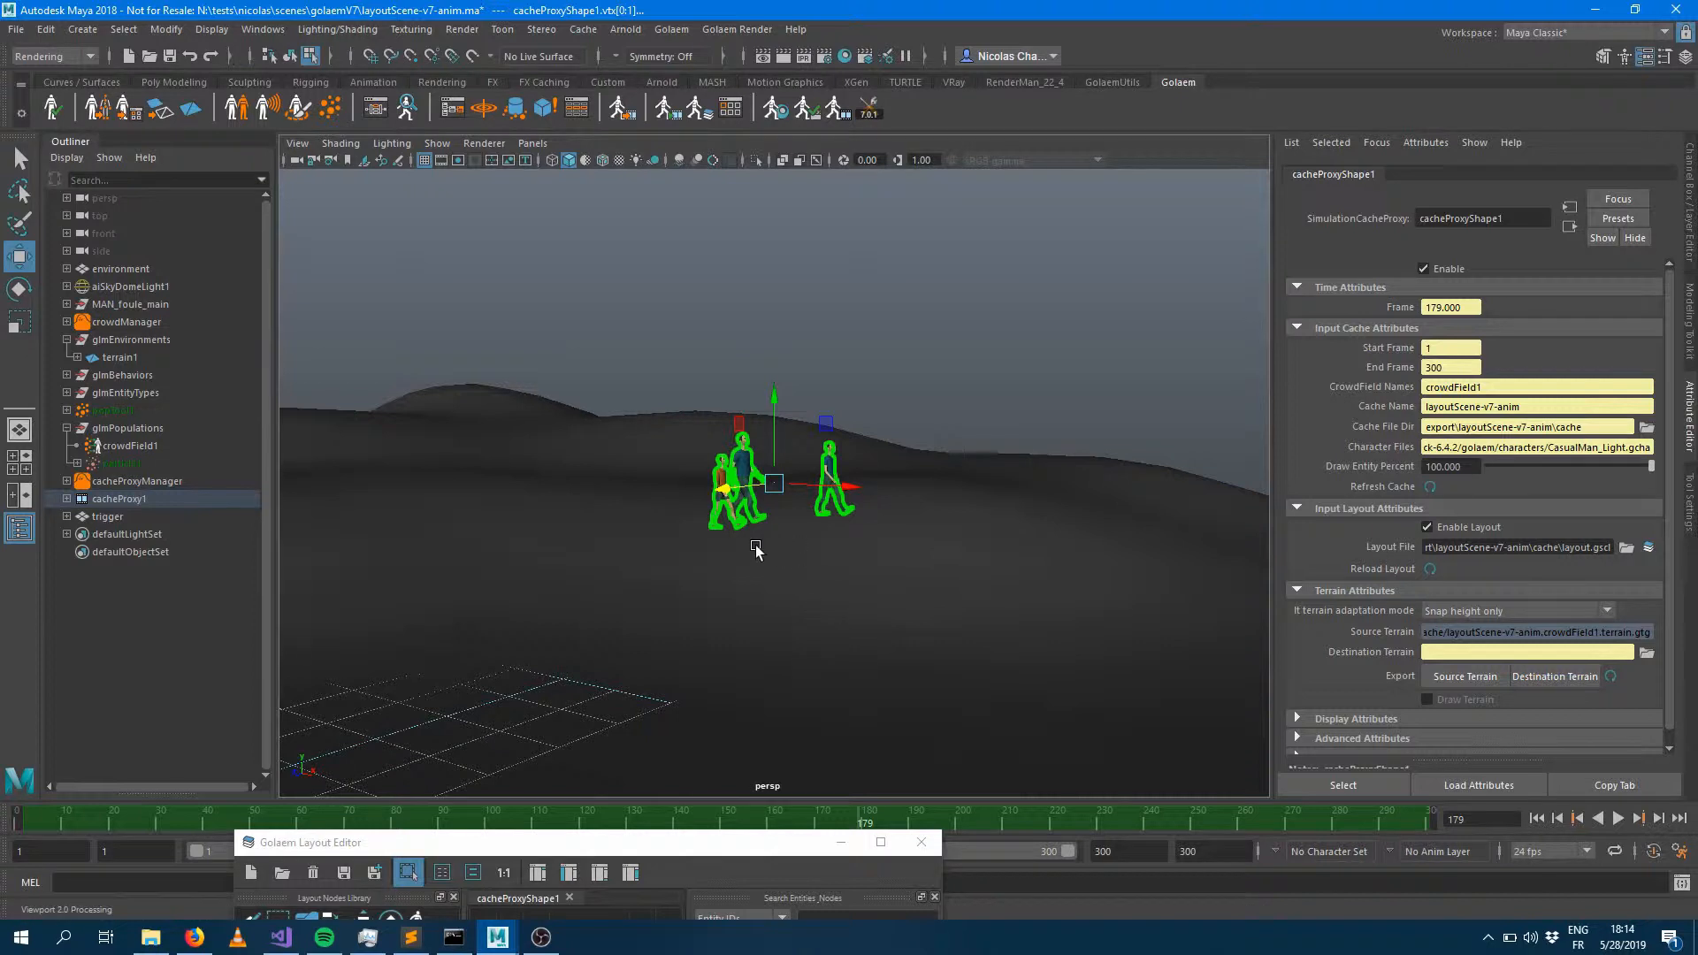
{"action": "right_click_drag", "start_coordinate": [757, 546], "coordinate": [1024, 532], "text": "alt"}
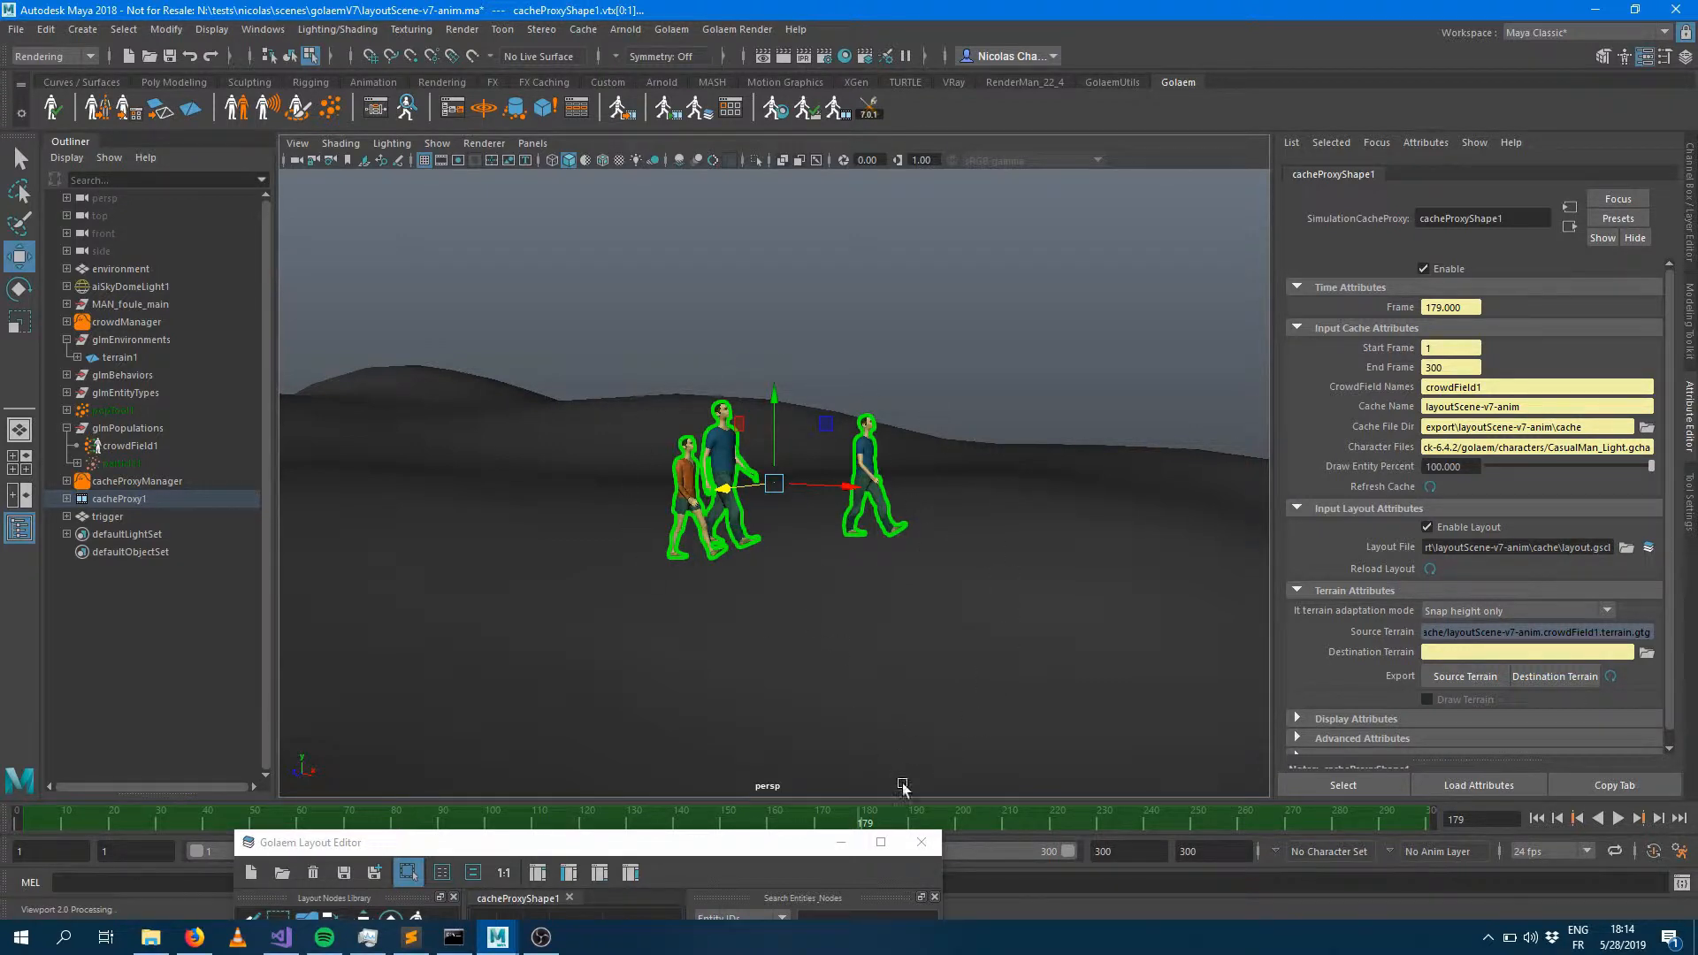
Enlarge the Layout Editor to show its node graph, and review the cache proxy's terrain adaptation modes, keeping Snap height only
{"action": "left_click_drag", "start_coordinate": [721, 843], "coordinate": [558, 236]}
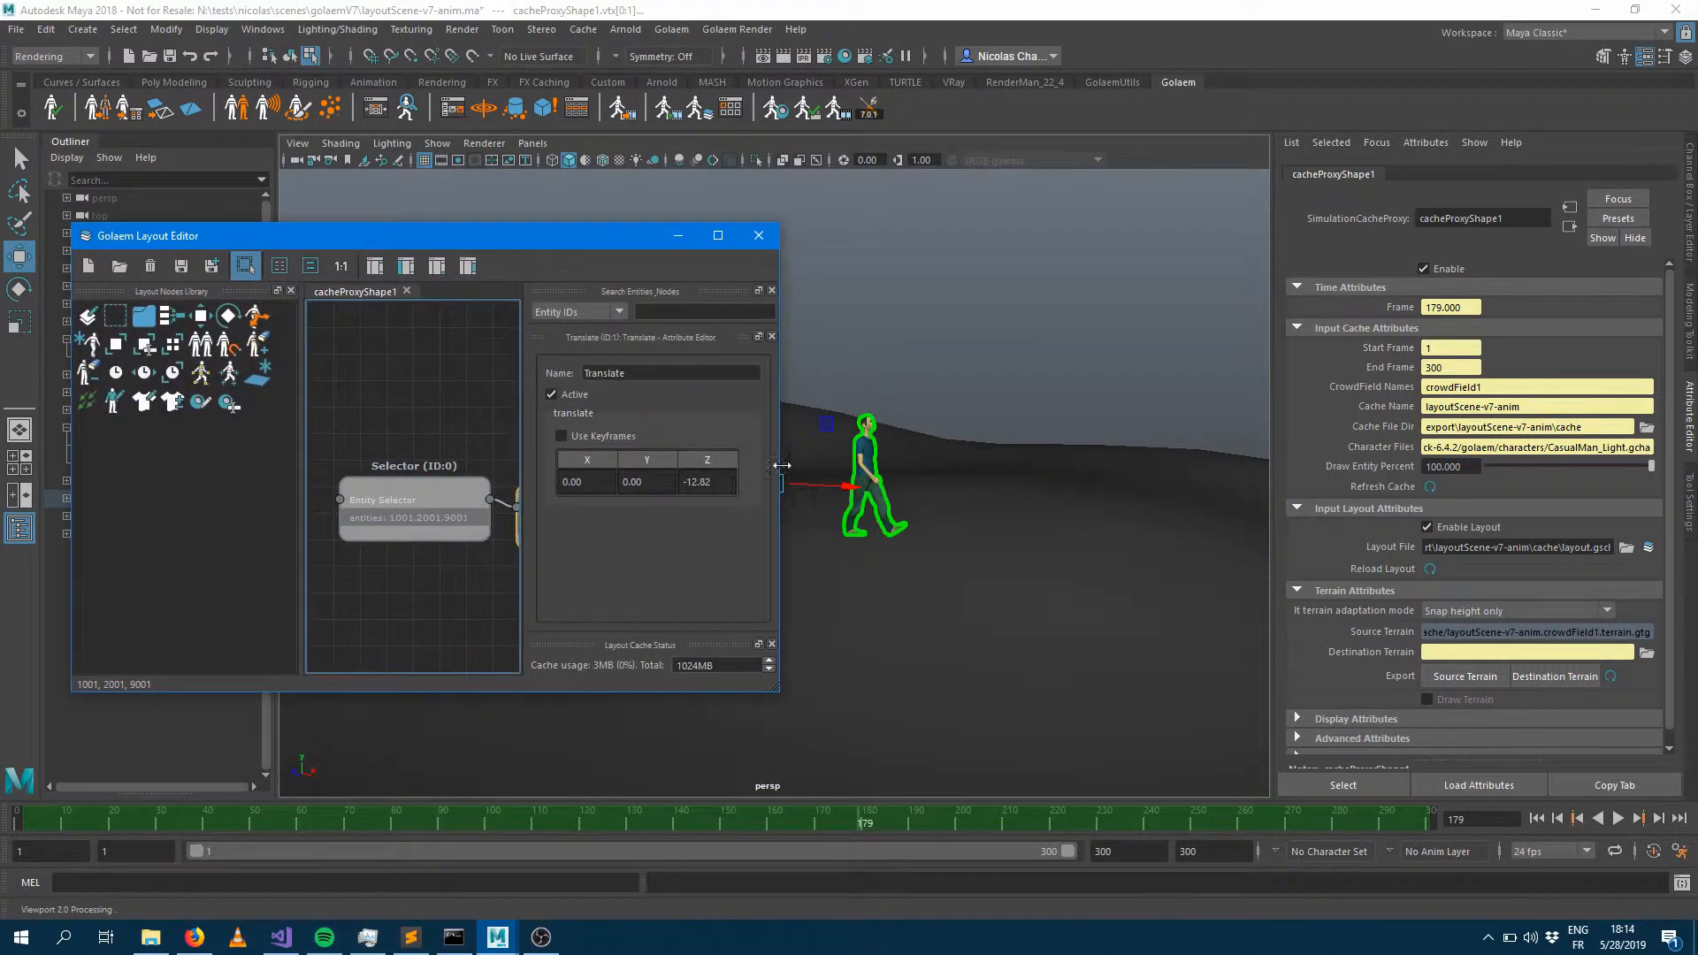
{"action": "left_click_drag", "start_coordinate": [782, 460], "coordinate": [1243, 454]}
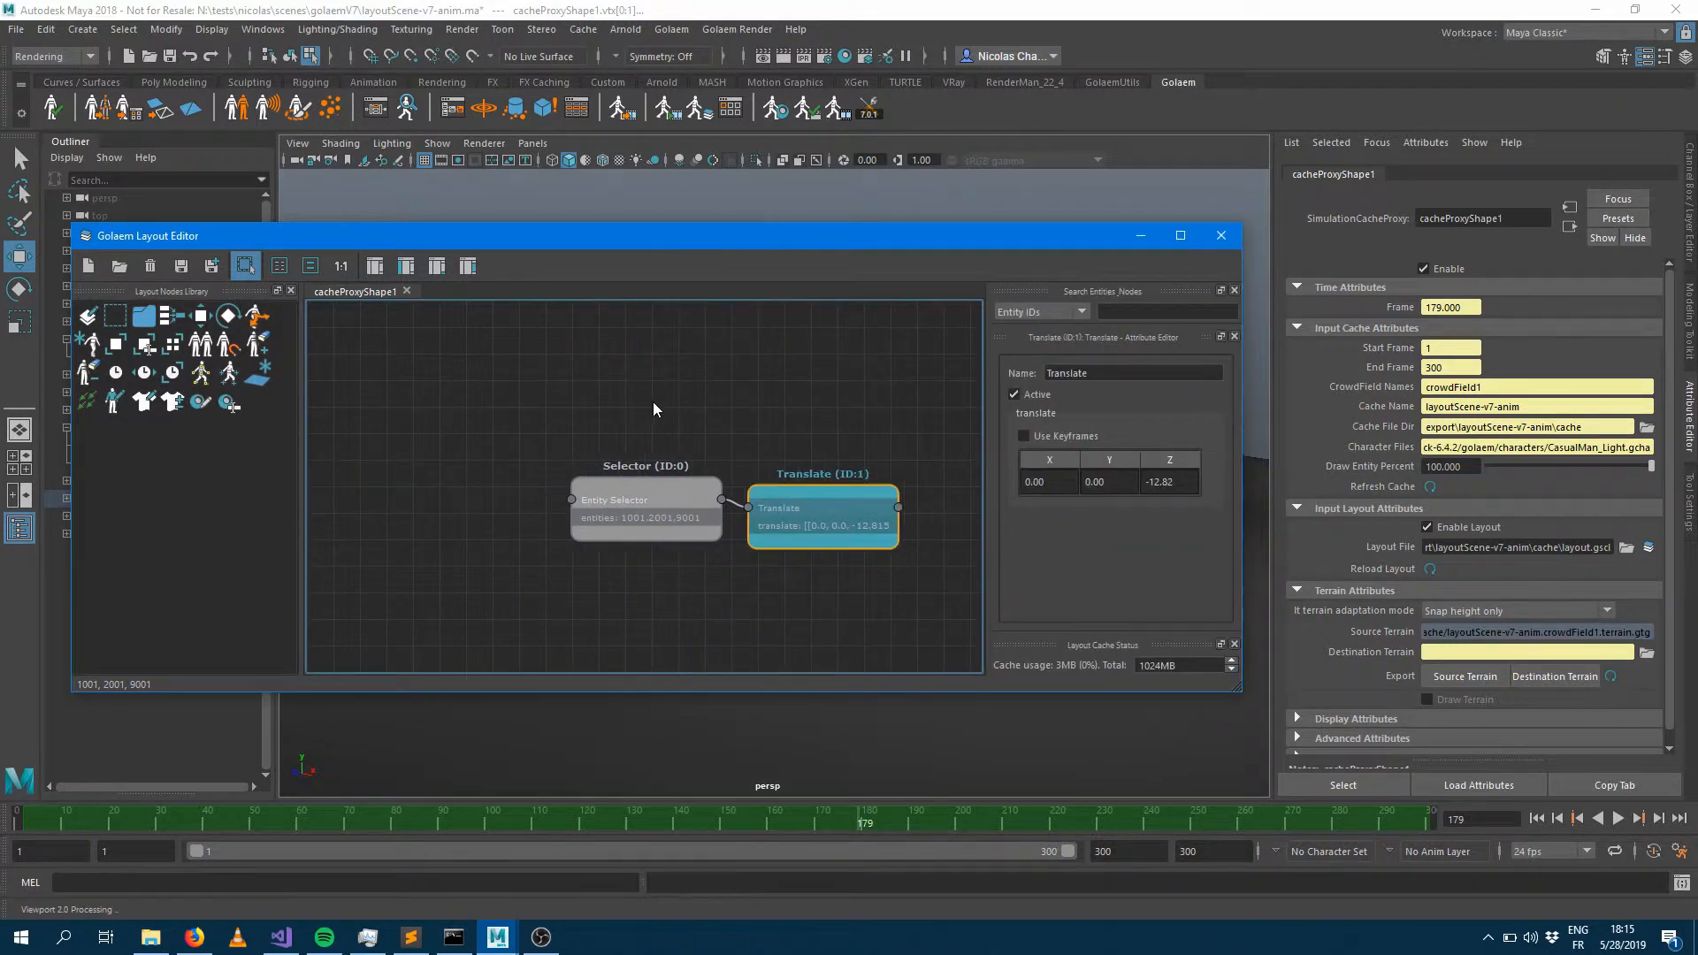
{"action": "middle_click_drag", "start_coordinate": [653, 404], "coordinate": [473, 419]}
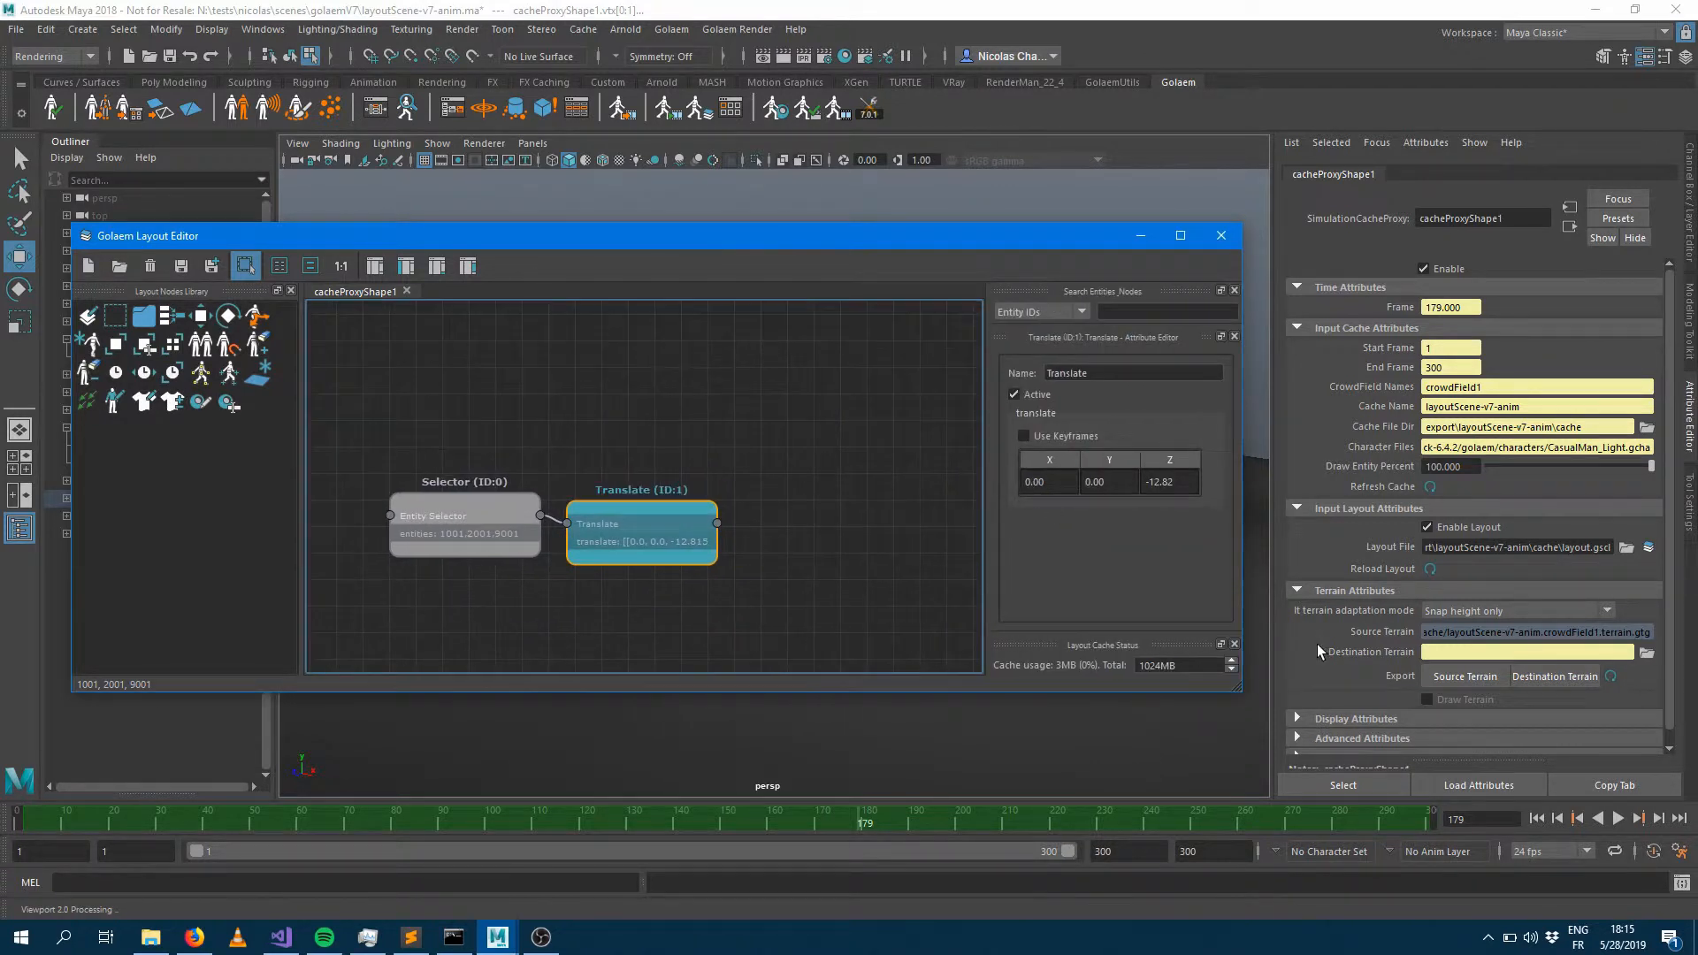
{"action": "left_click", "coordinate": [1457, 611]}
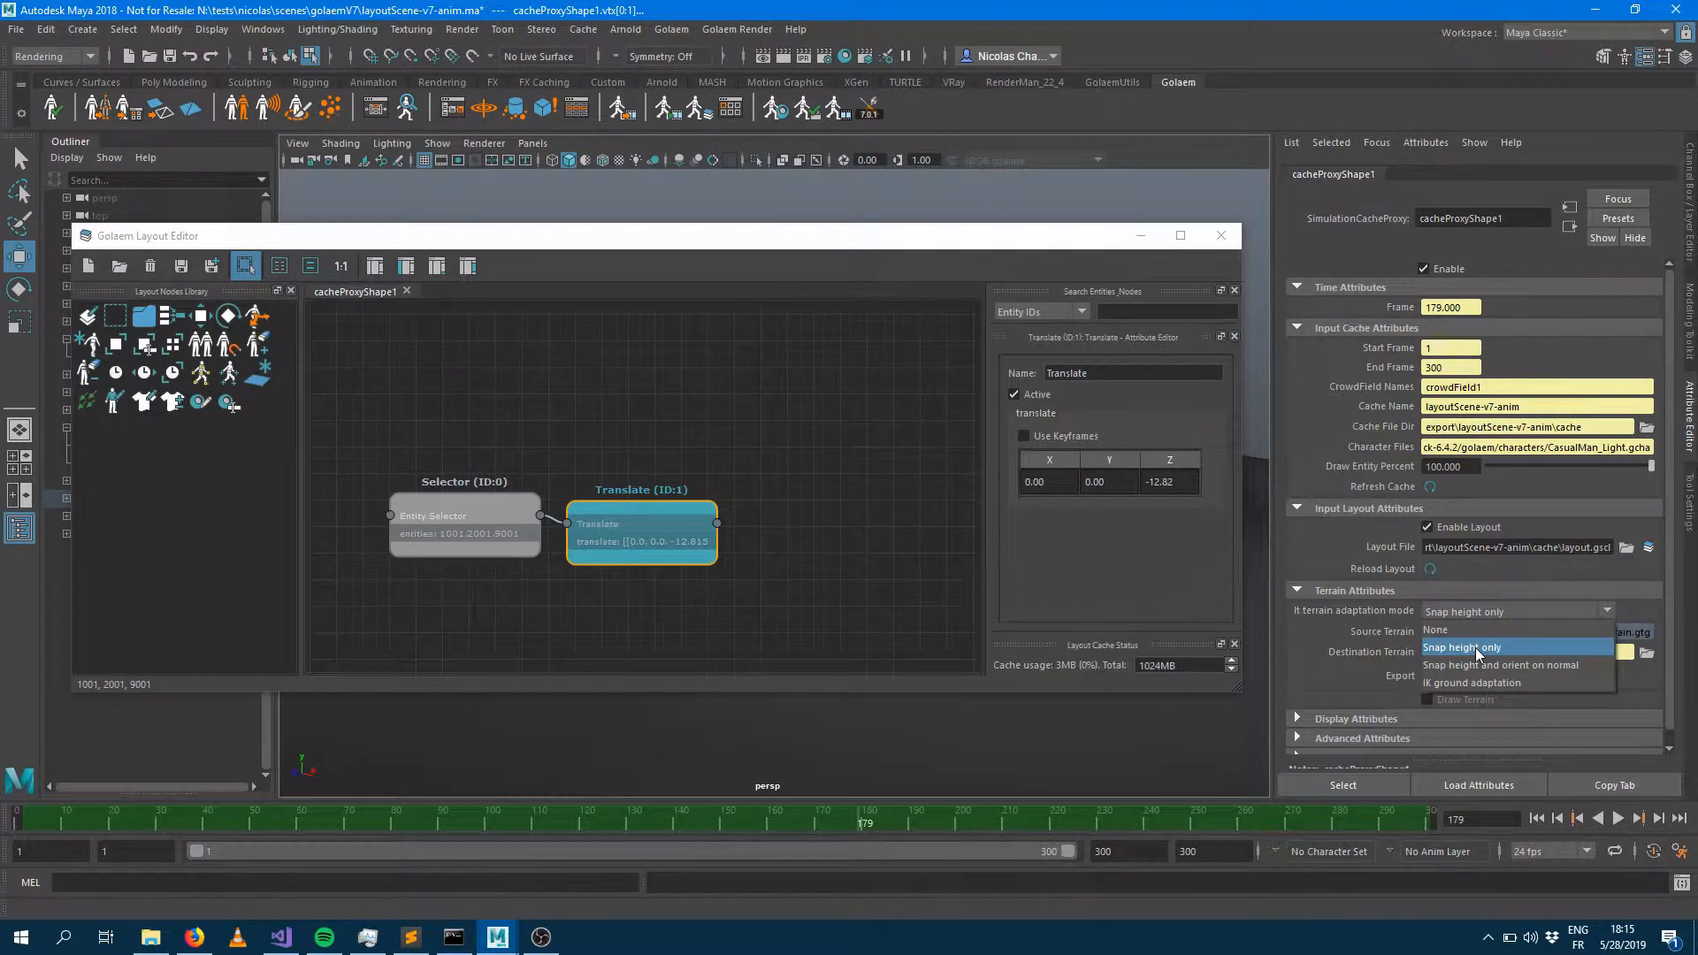
{"action": "left_click", "coordinate": [1475, 647]}
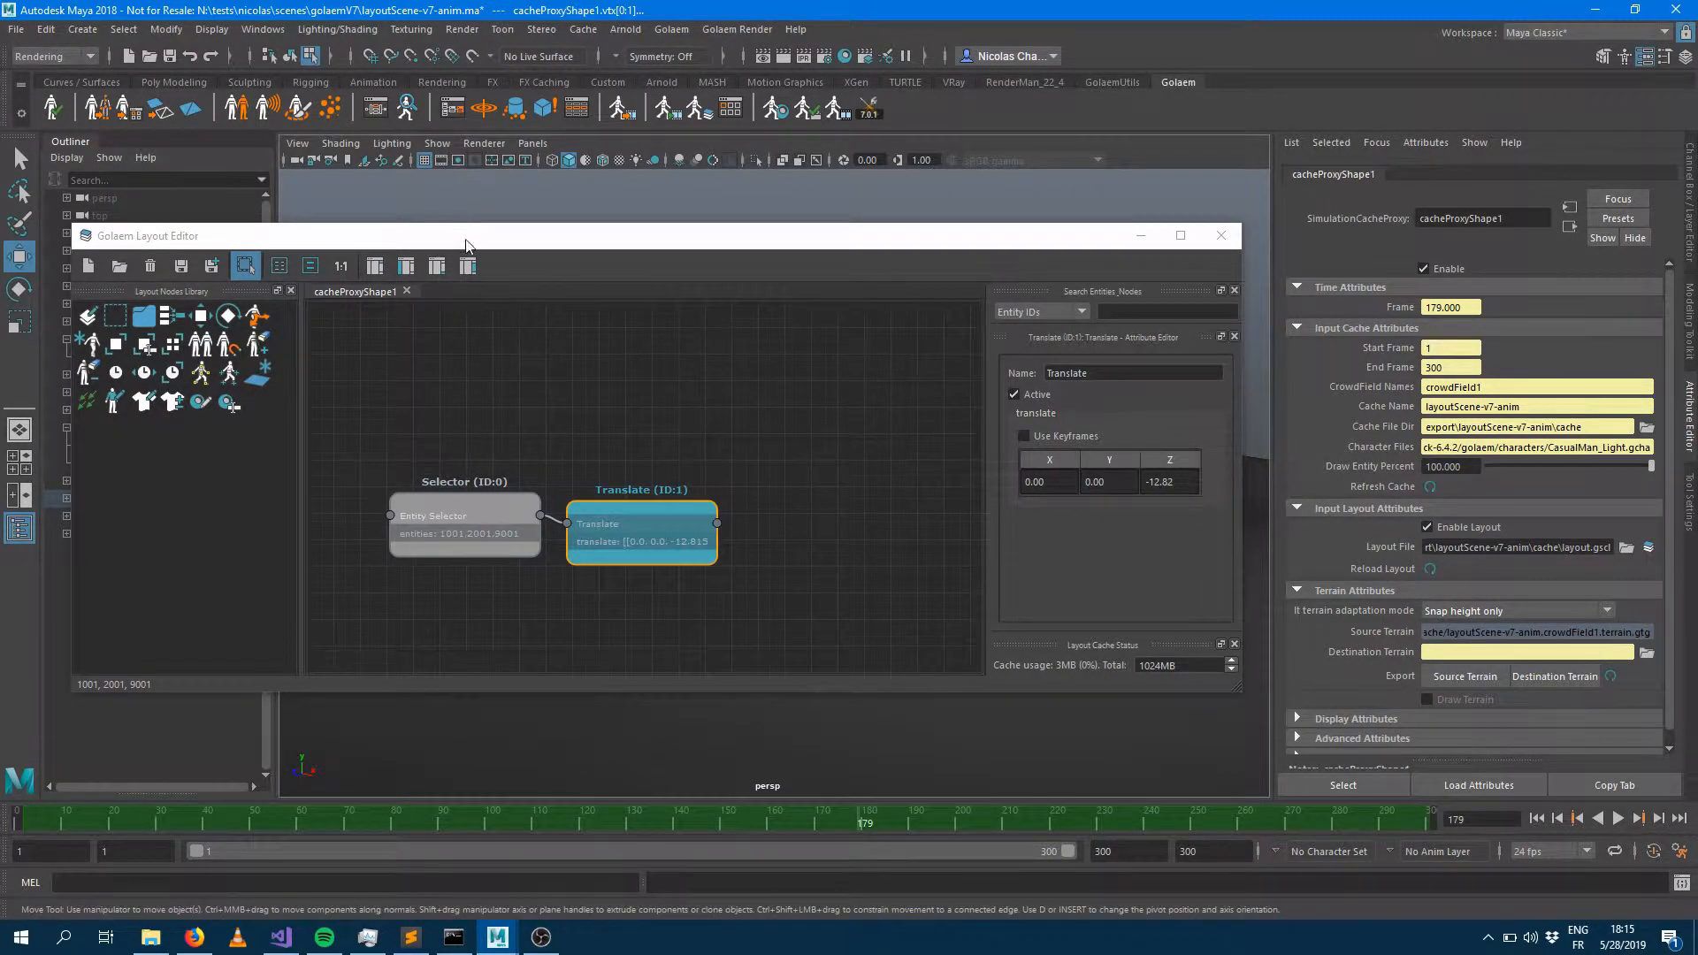
Place the Layout Editor below the characters and inspect the attributes of the Selector and Translate nodes
{"action": "left_click_drag", "start_coordinate": [464, 235], "coordinate": [405, 594]}
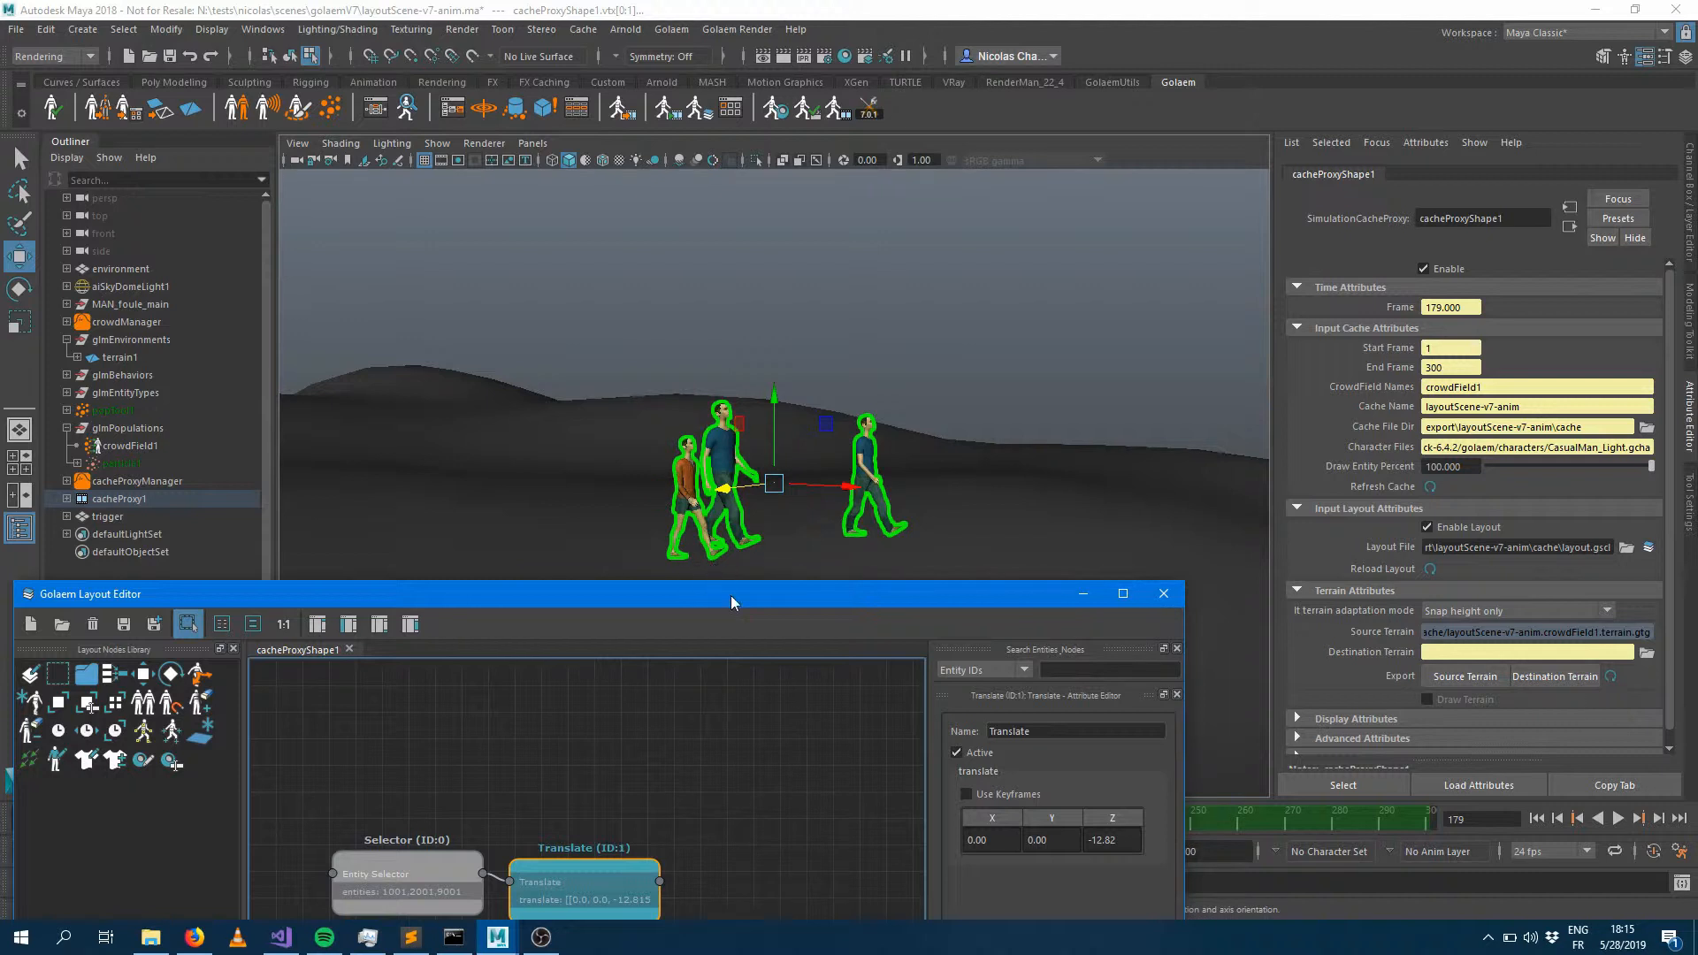
{"action": "left_click", "coordinate": [410, 874]}
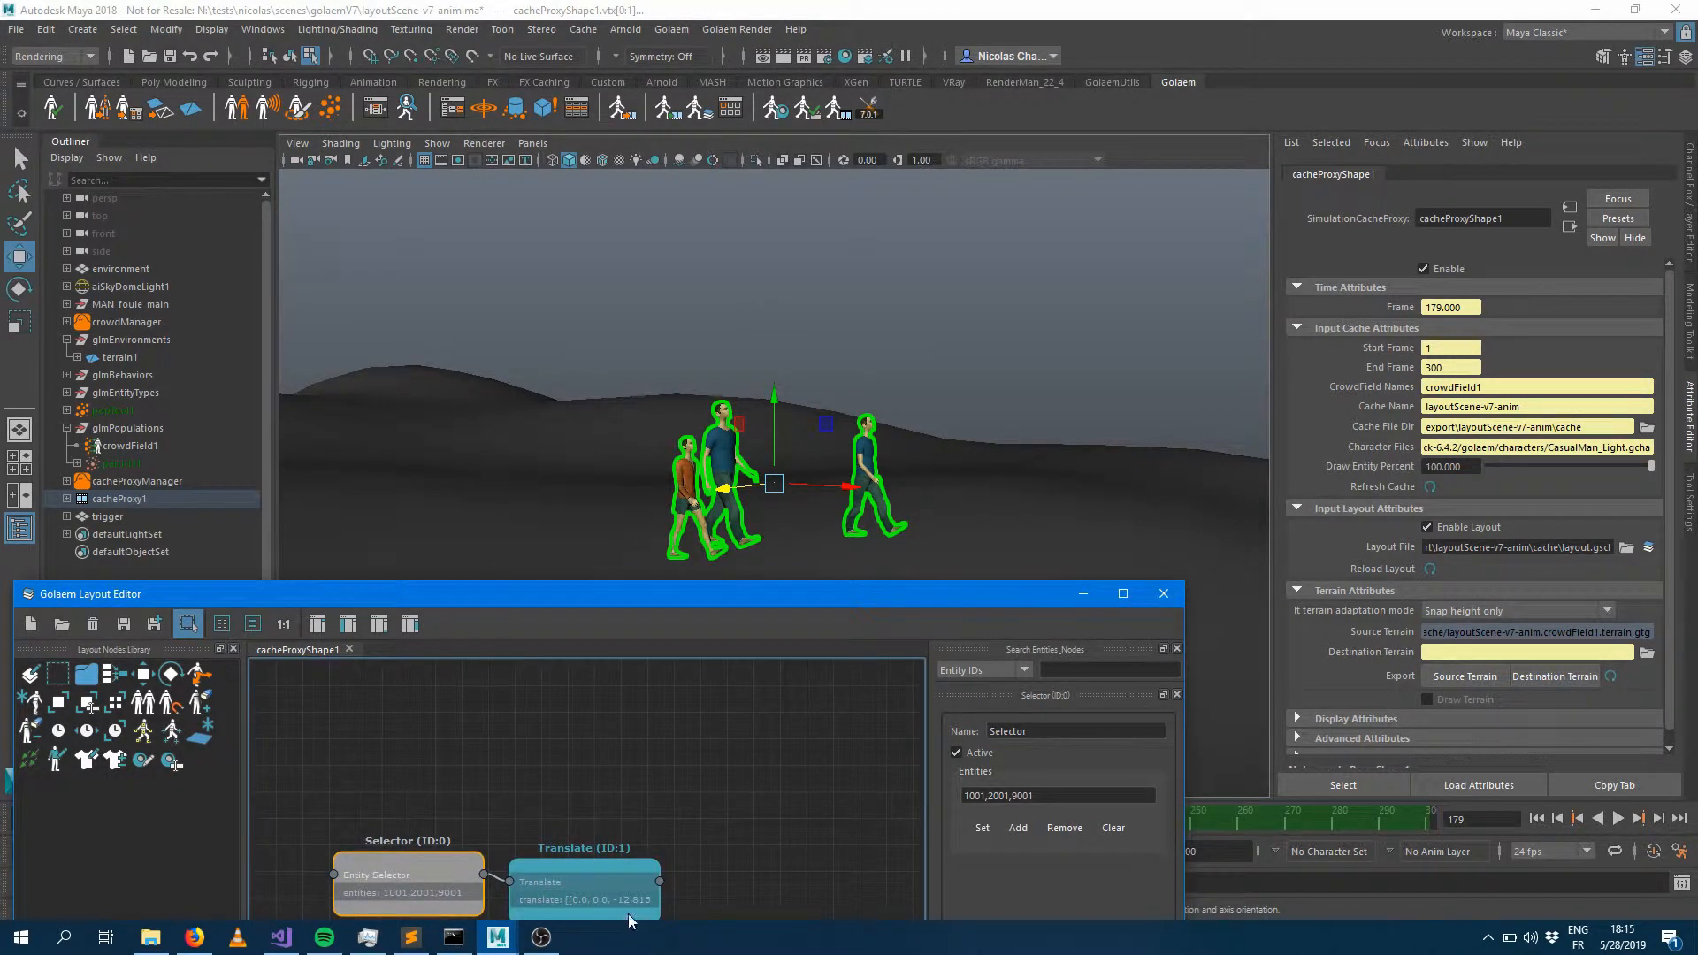
{"action": "left_click", "coordinate": [607, 873]}
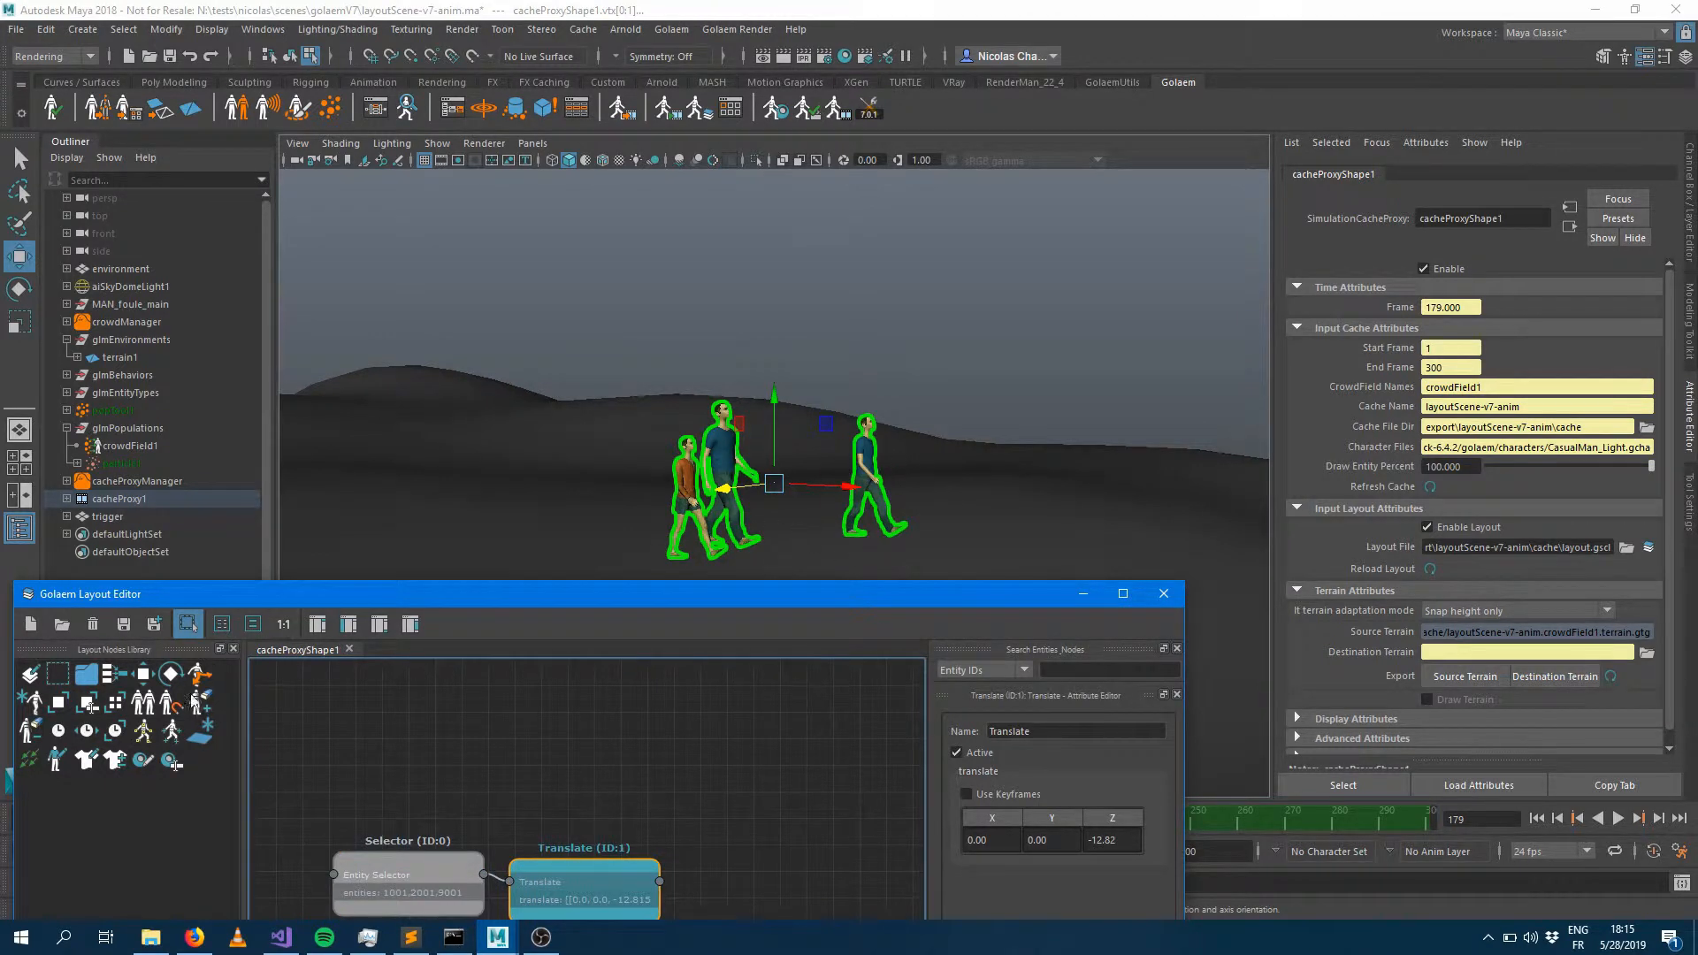
Add a GroundAdaptation node to the layout graph, connect the Translate output to it, and show its attributes
{"action": "left_click_drag", "start_coordinate": [200, 748], "coordinate": [789, 852]}
{"action": "left_click_drag", "start_coordinate": [660, 881], "coordinate": [736, 851]}
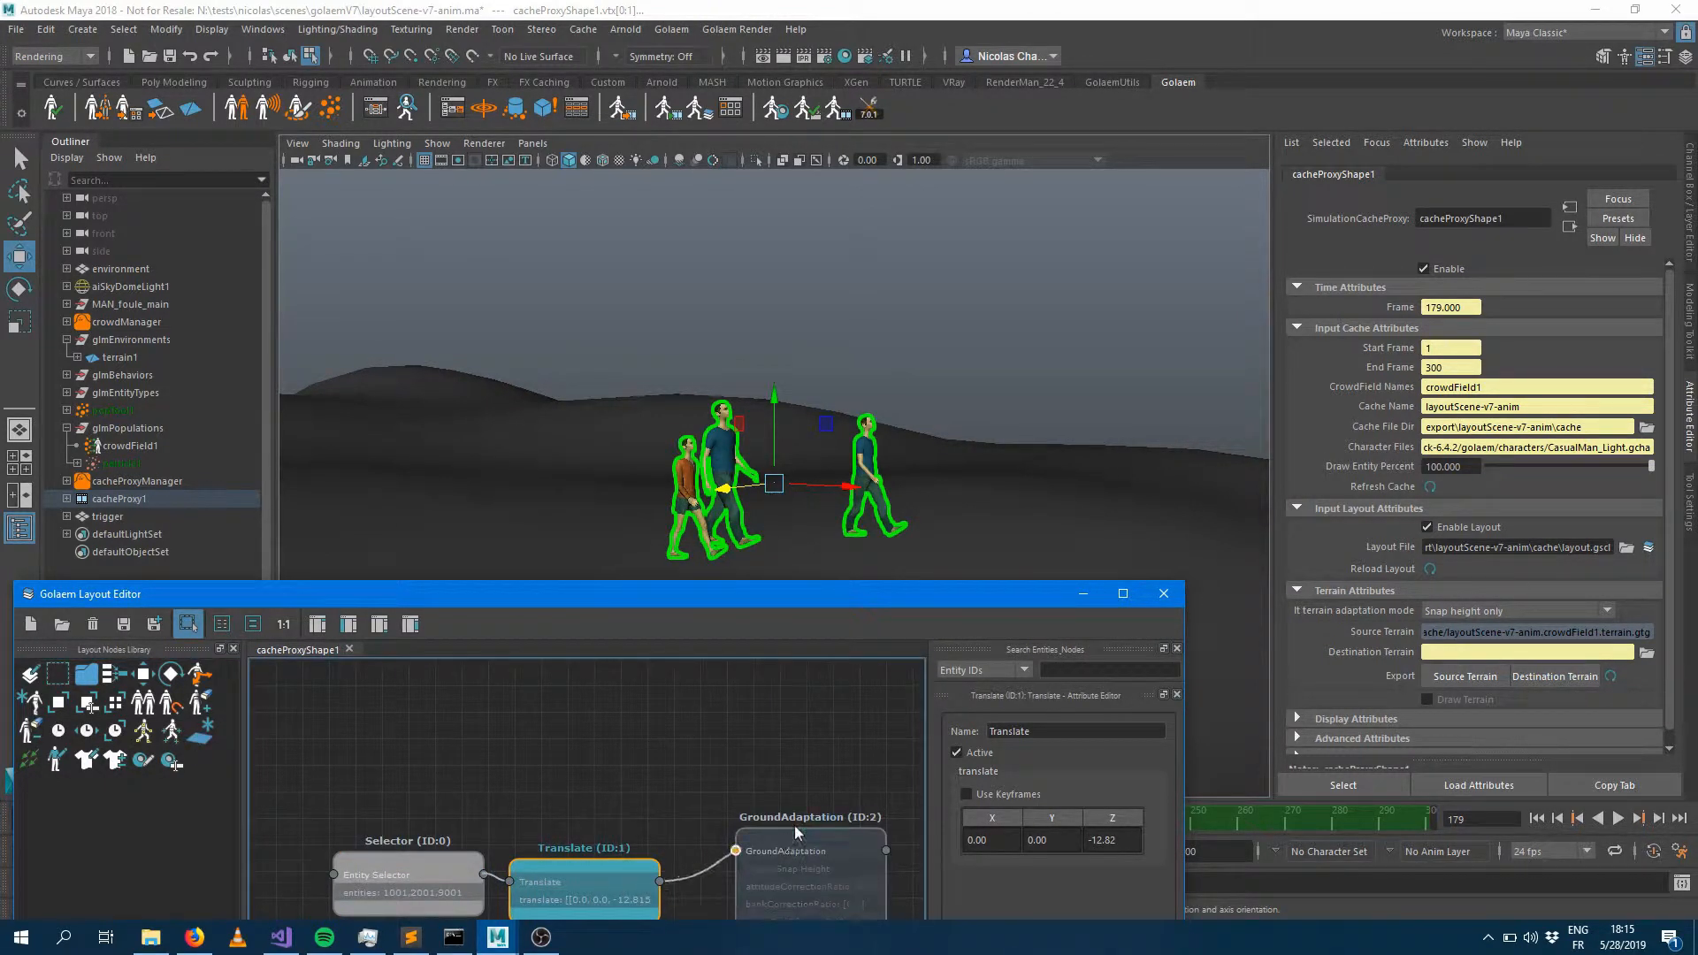
{"action": "left_click", "coordinate": [794, 835]}
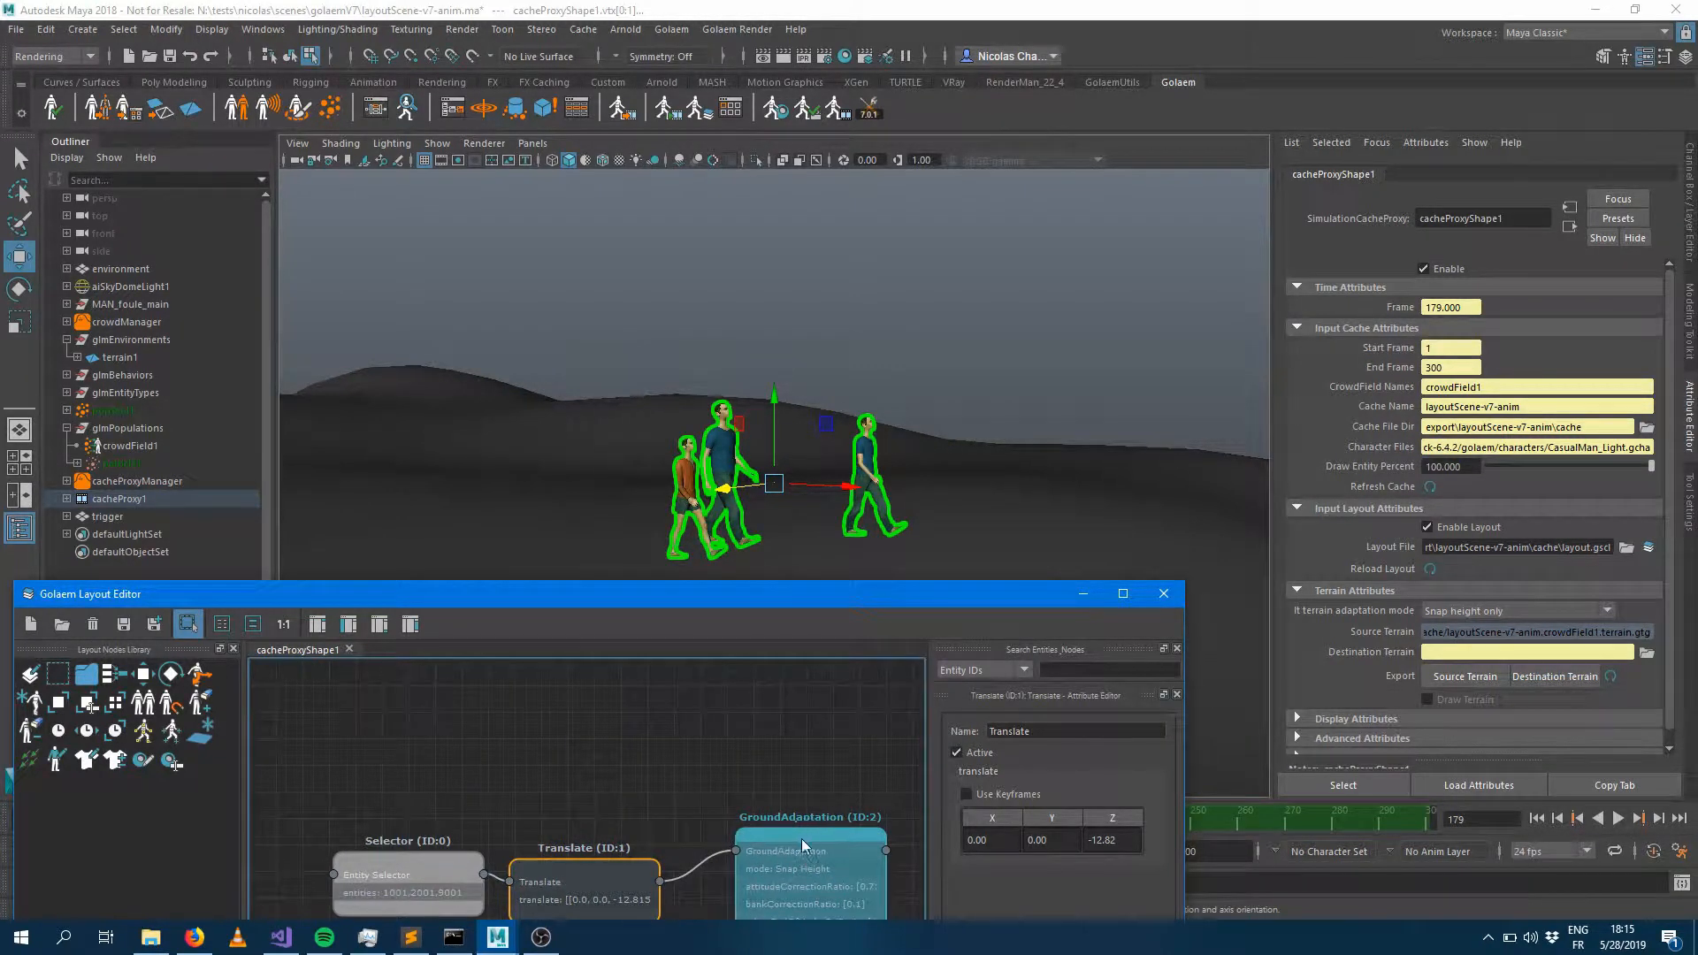
{"action": "left_click", "coordinate": [823, 842]}
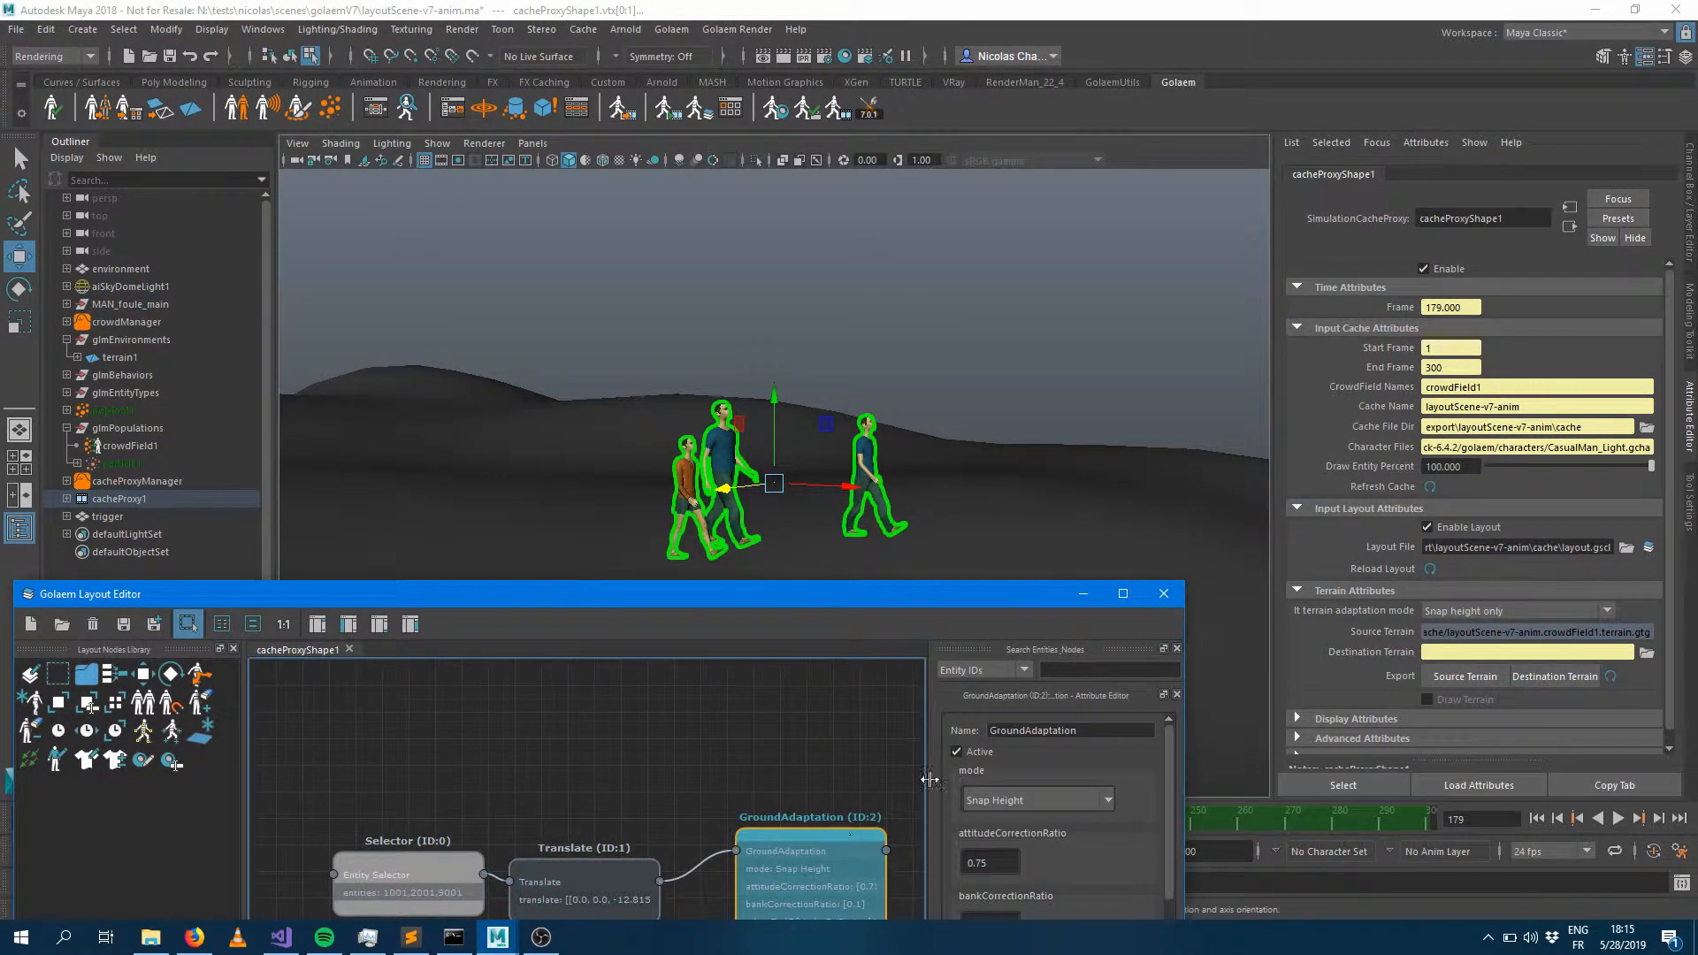
Try the None and Snap Height And Ori modes on the GroundAdaptation node
{"action": "left_click", "coordinate": [1015, 802]}
{"action": "left_click", "coordinate": [1011, 816]}
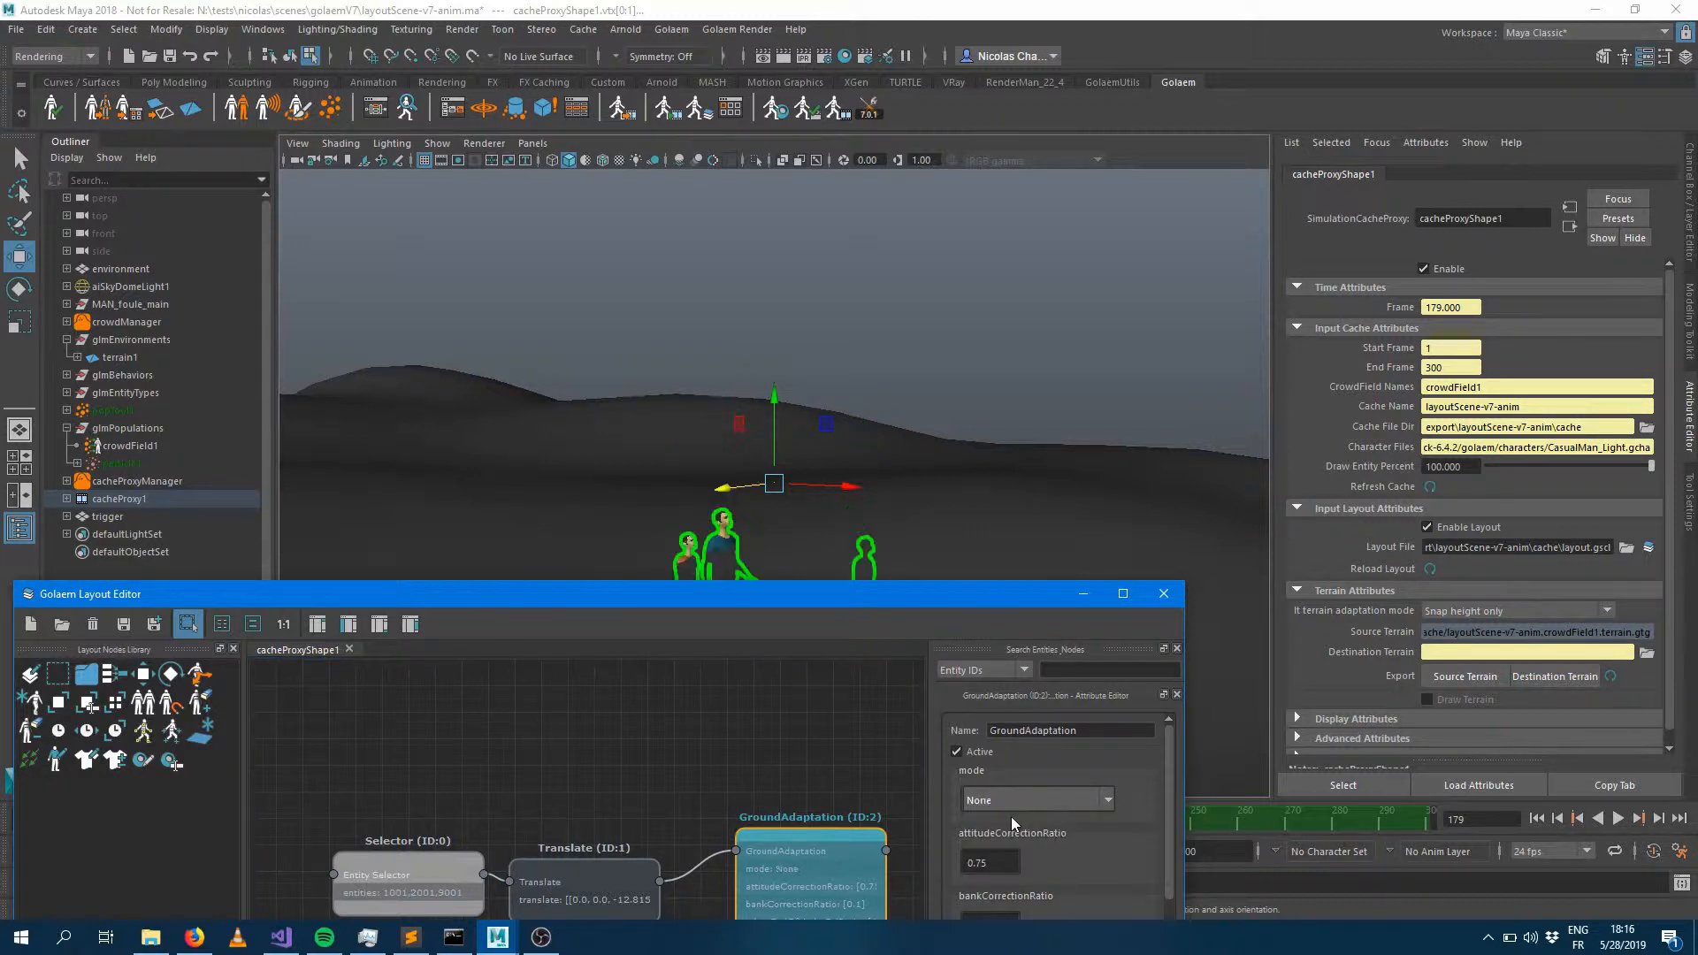
{"action": "left_click", "coordinate": [1072, 800]}
{"action": "left_click", "coordinate": [1053, 842]}
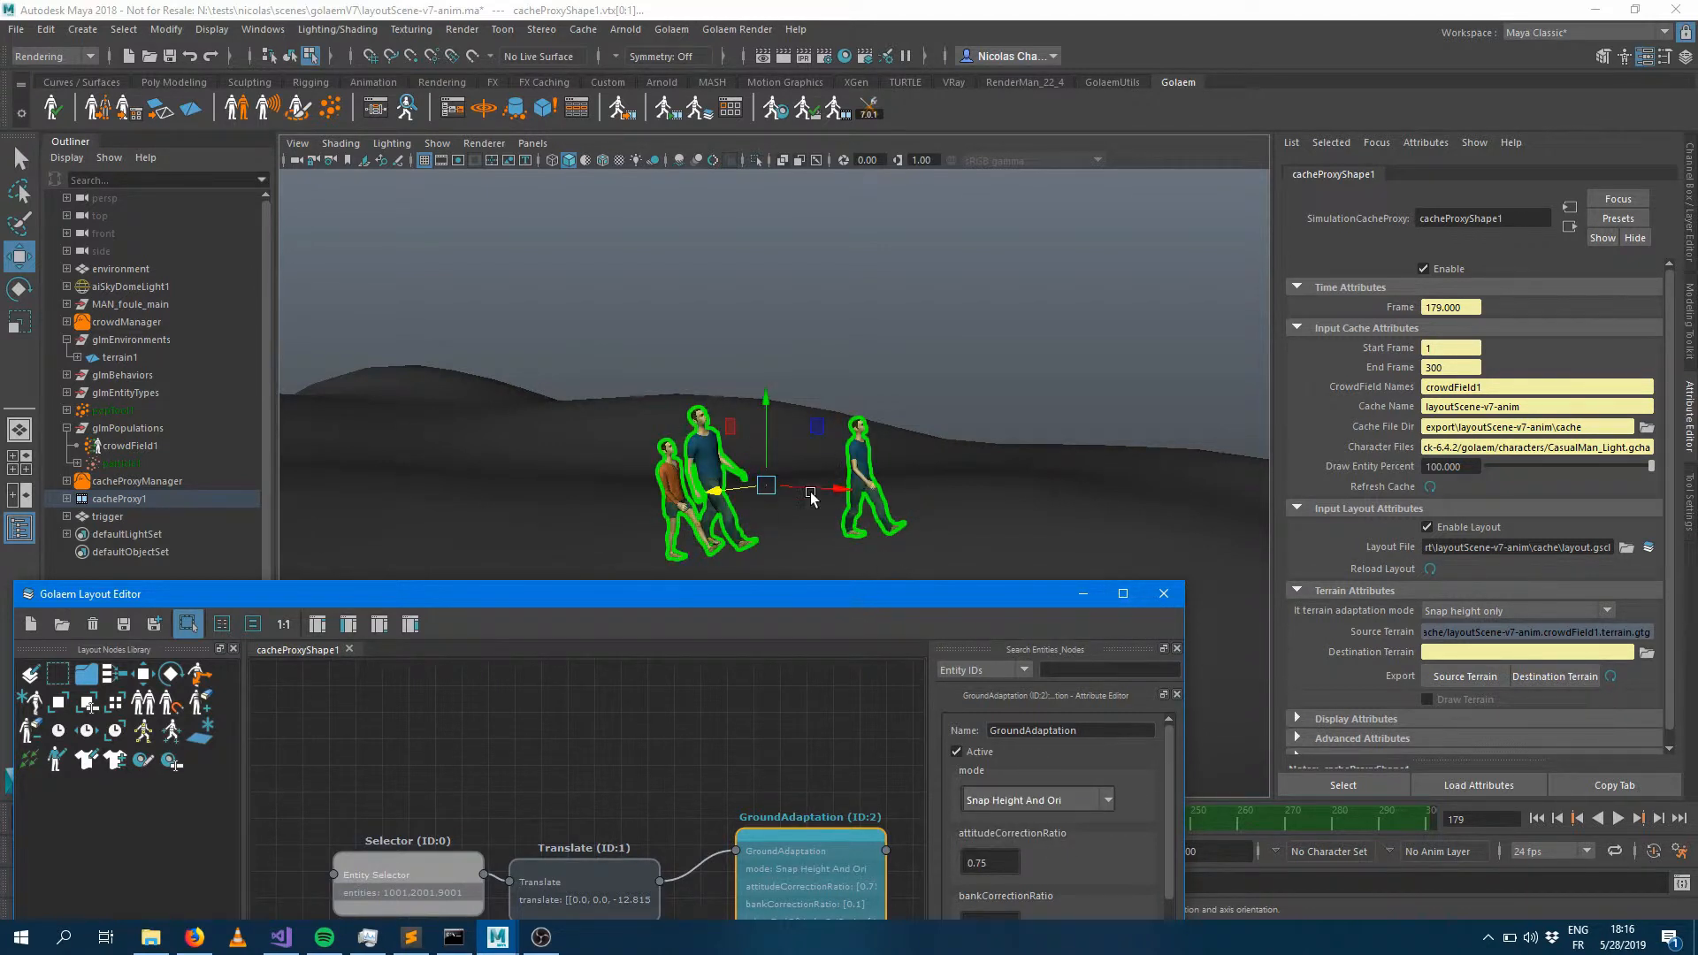
Set the GroundAdaptation mode to With IK, compare it with Snap Height, and return to With IK
{"action": "left_click", "coordinate": [1071, 800]}
{"action": "left_click", "coordinate": [1032, 847]}
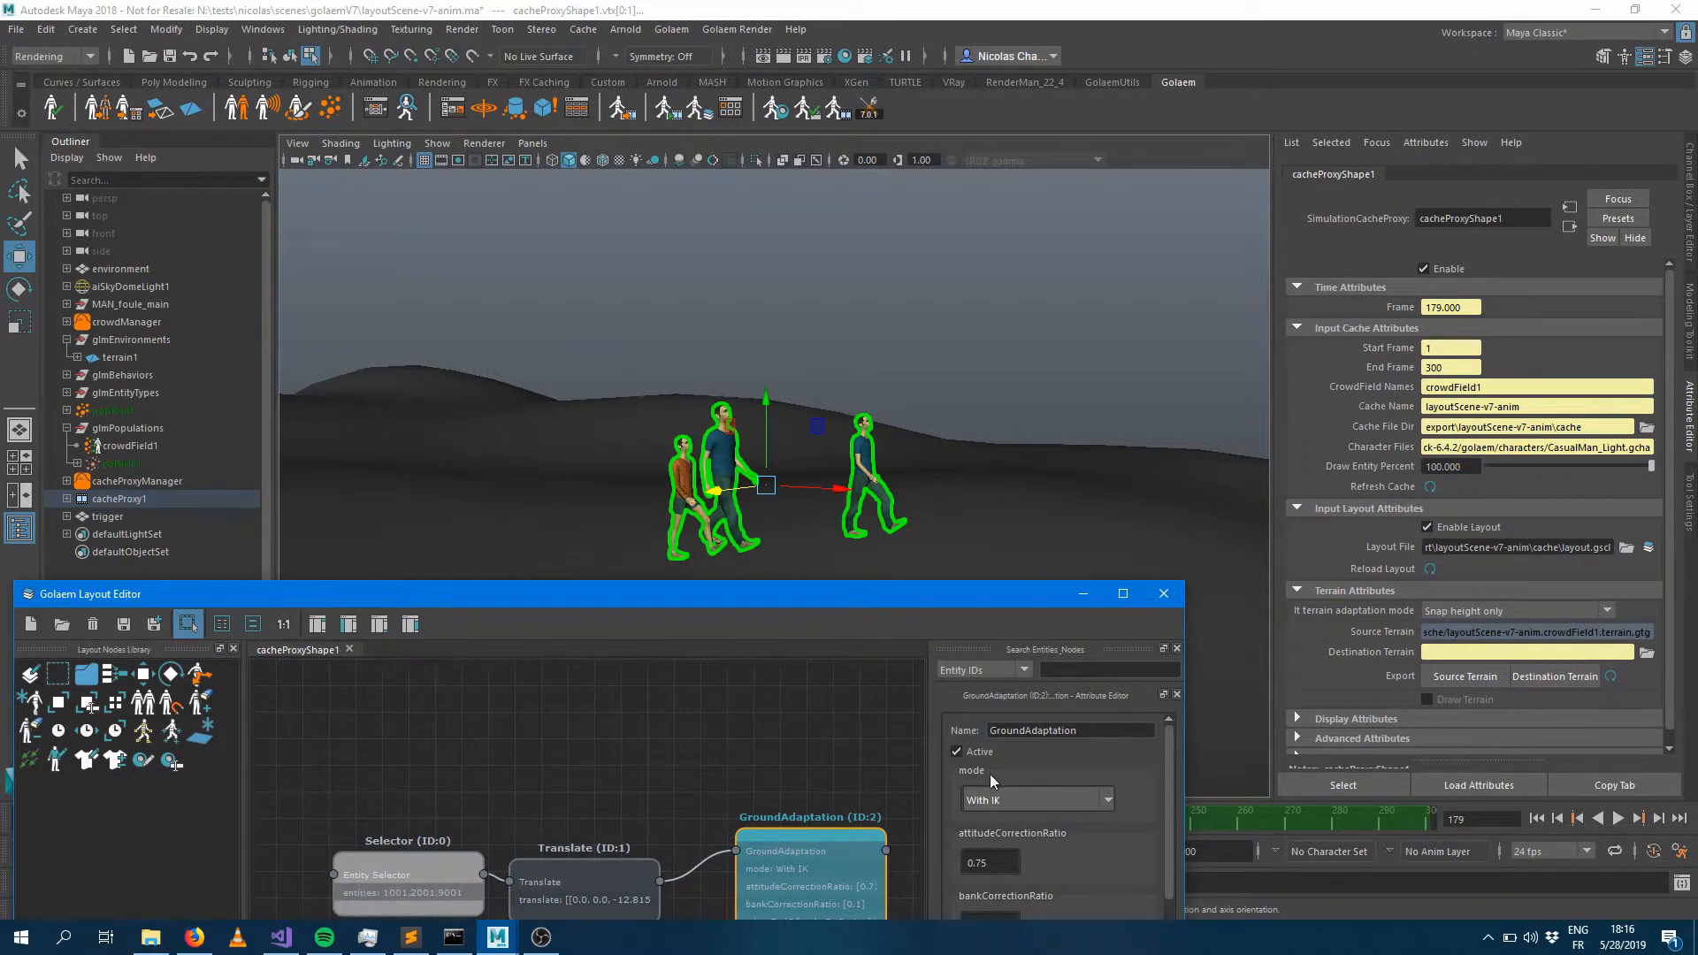
{"action": "left_click", "coordinate": [1007, 798]}
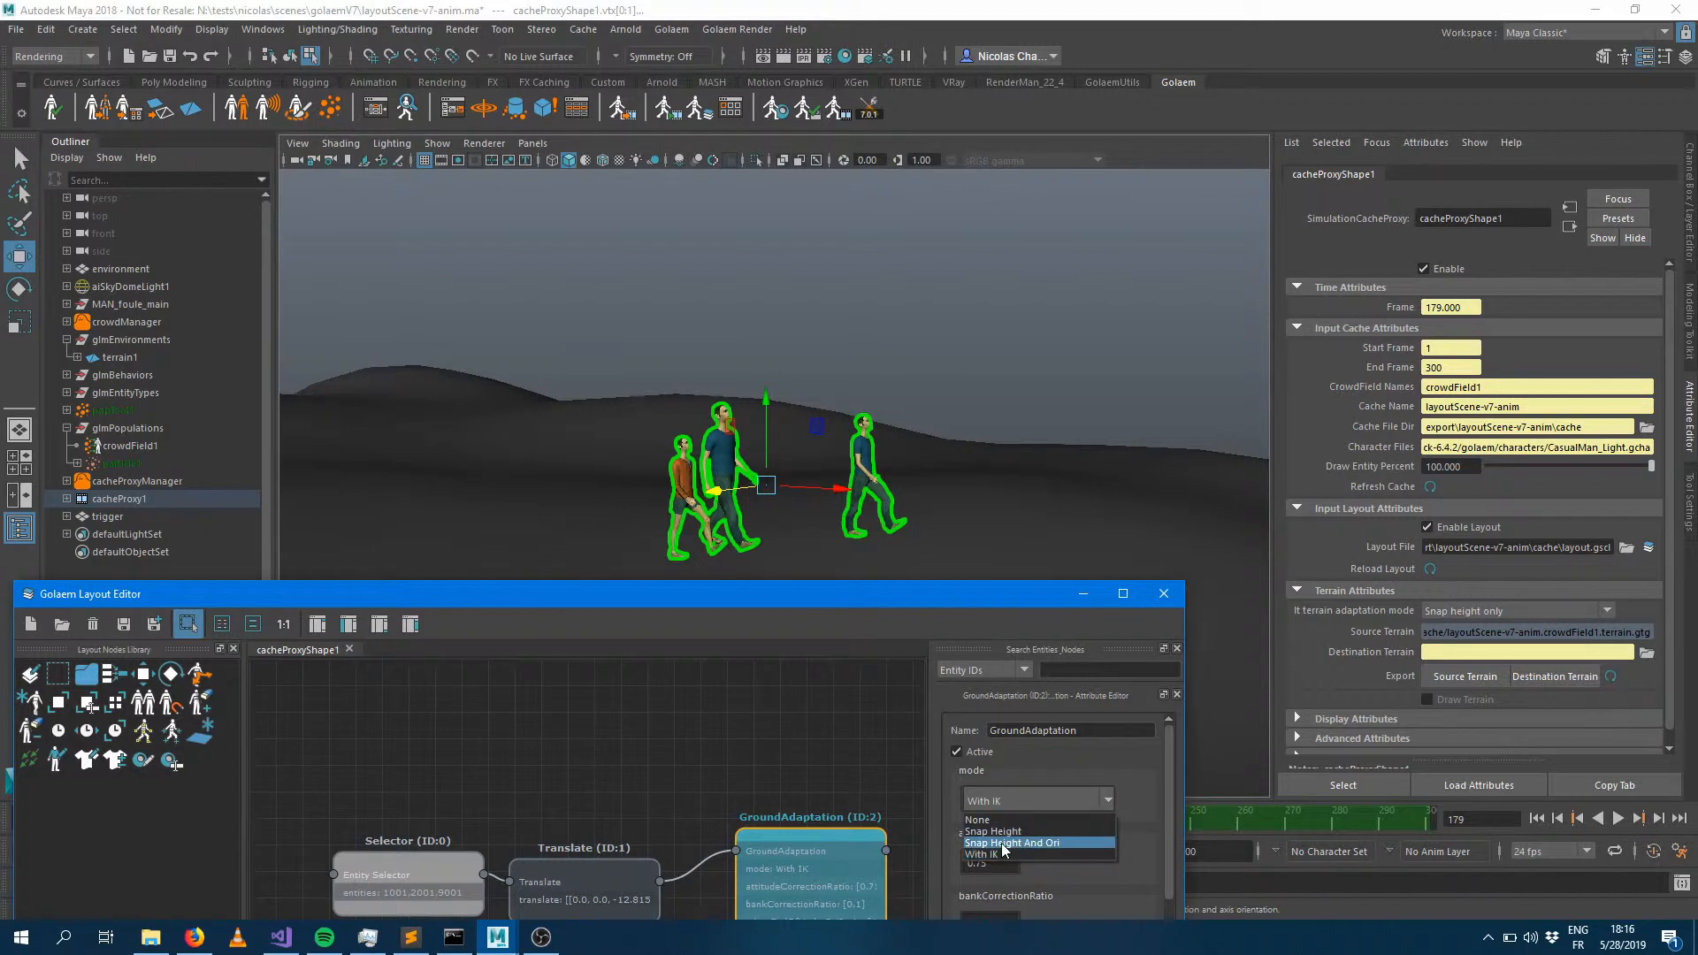
{"action": "left_click", "coordinate": [1005, 832]}
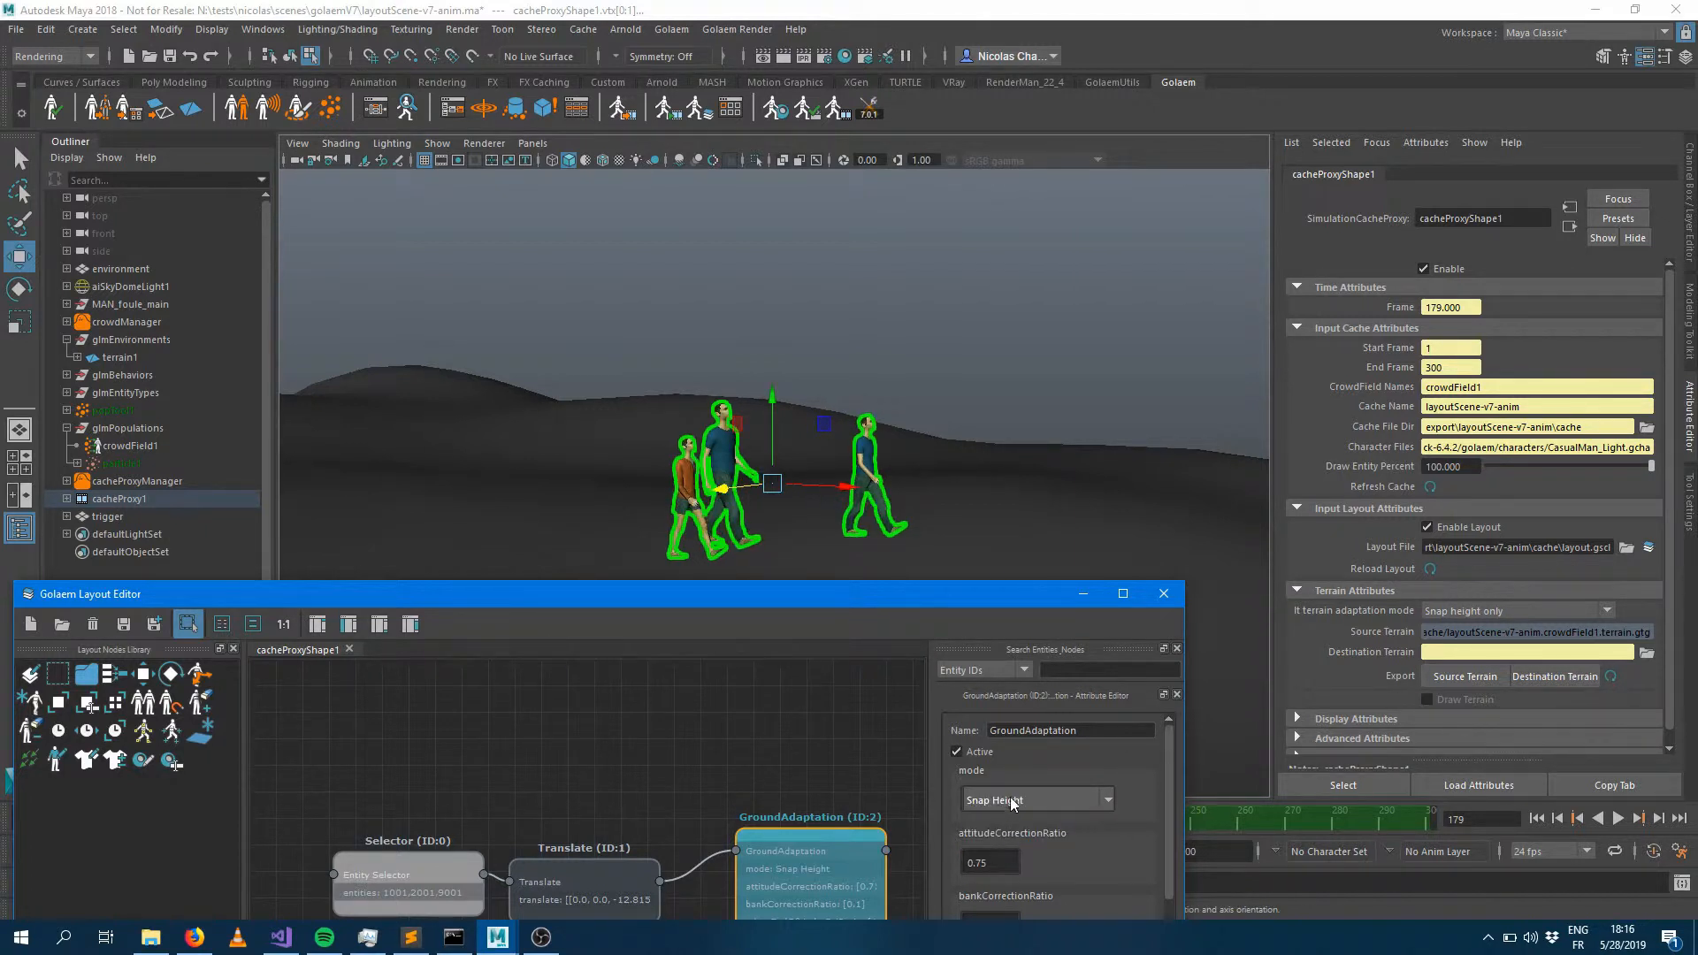
{"action": "left_click", "coordinate": [1010, 798]}
{"action": "left_click", "coordinate": [1009, 853]}
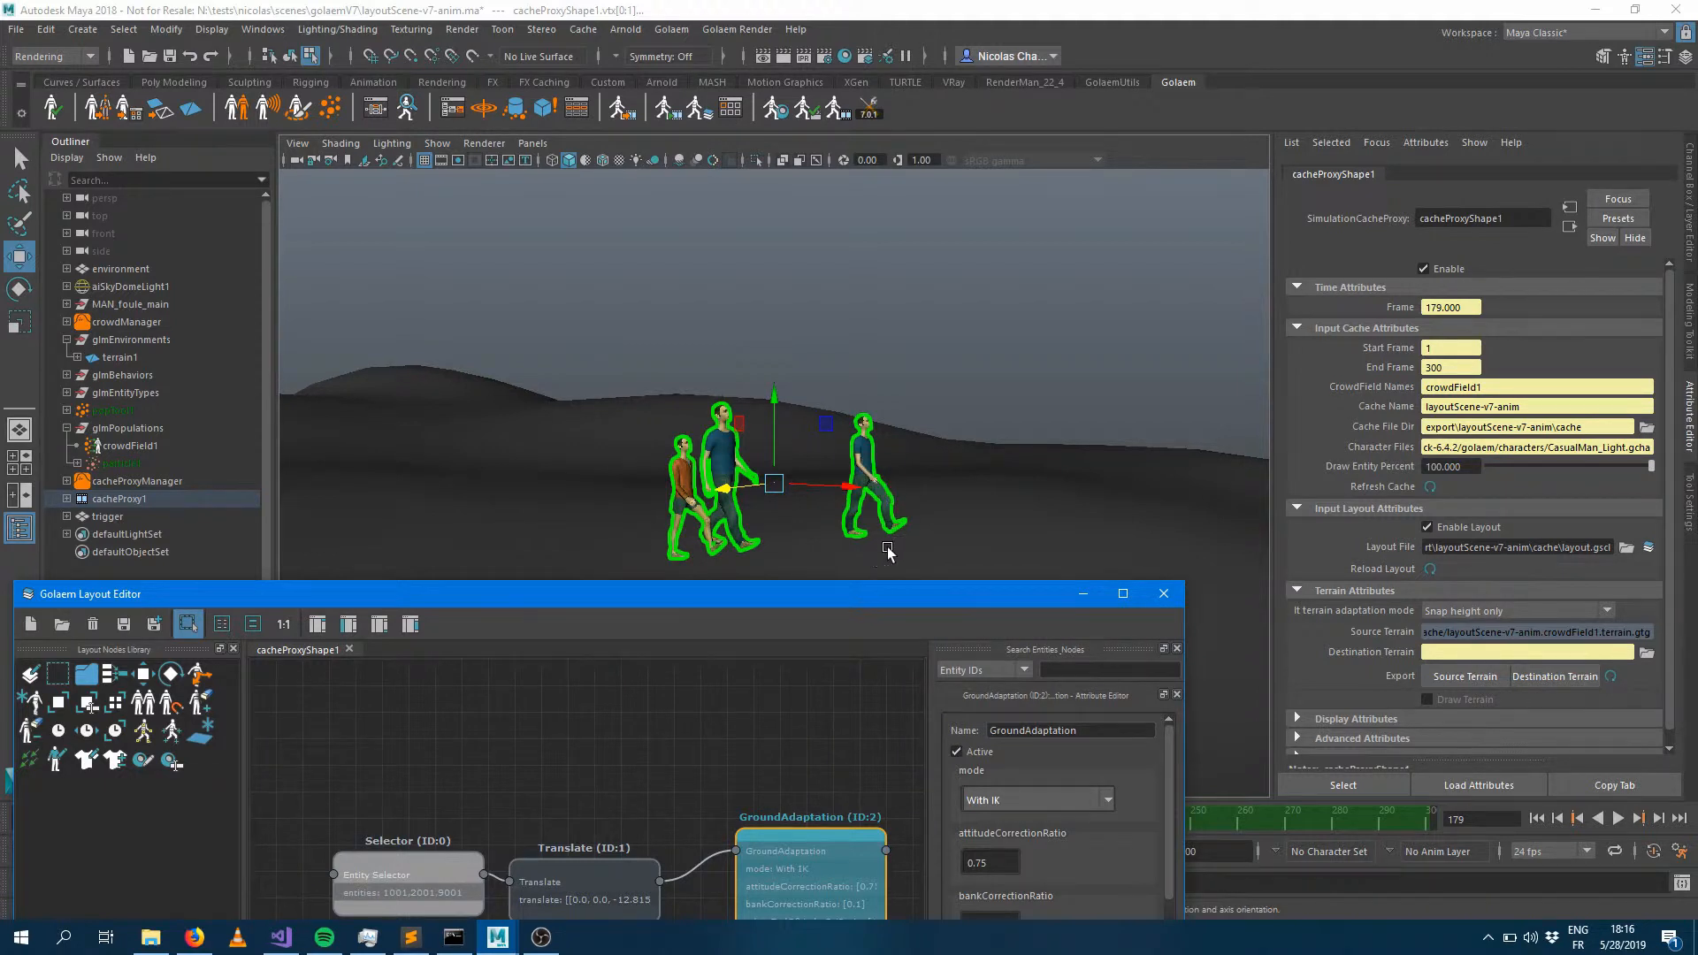
Go to frame 233, compare Snap Height with With IK on the GroundAdaptation node, and finish on With IK
{"action": "left_click_drag", "start_coordinate": [894, 607], "coordinate": [540, 545]}
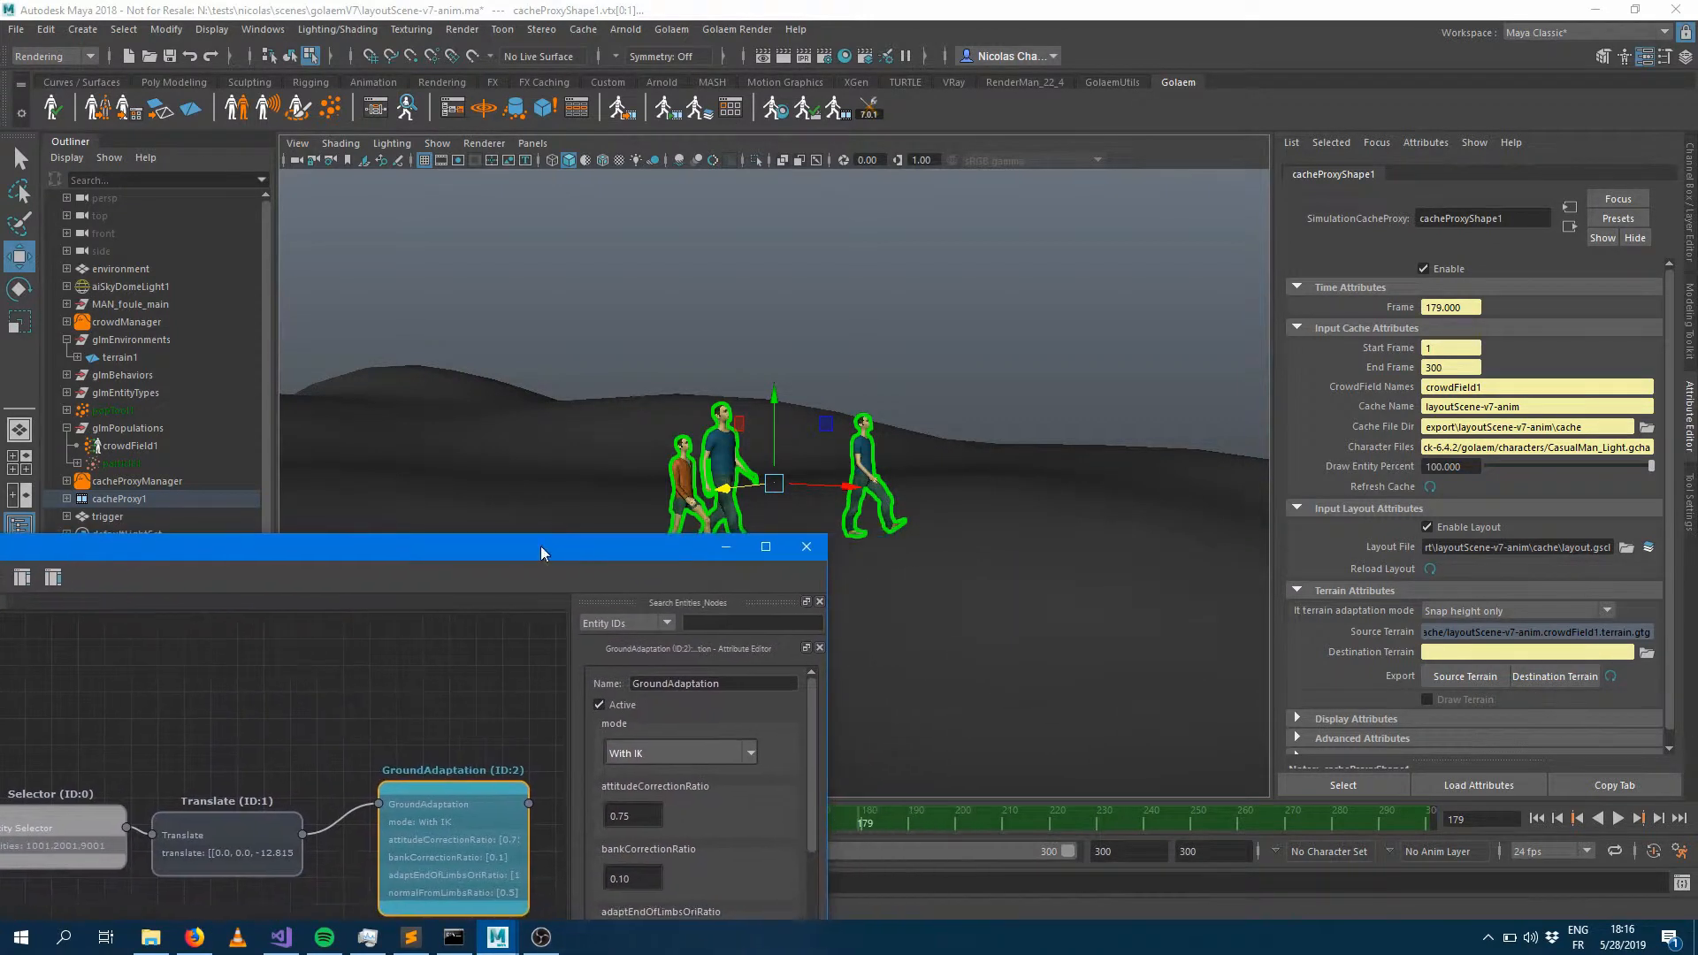
{"action": "left_click_drag", "start_coordinate": [877, 818], "coordinate": [1114, 847]}
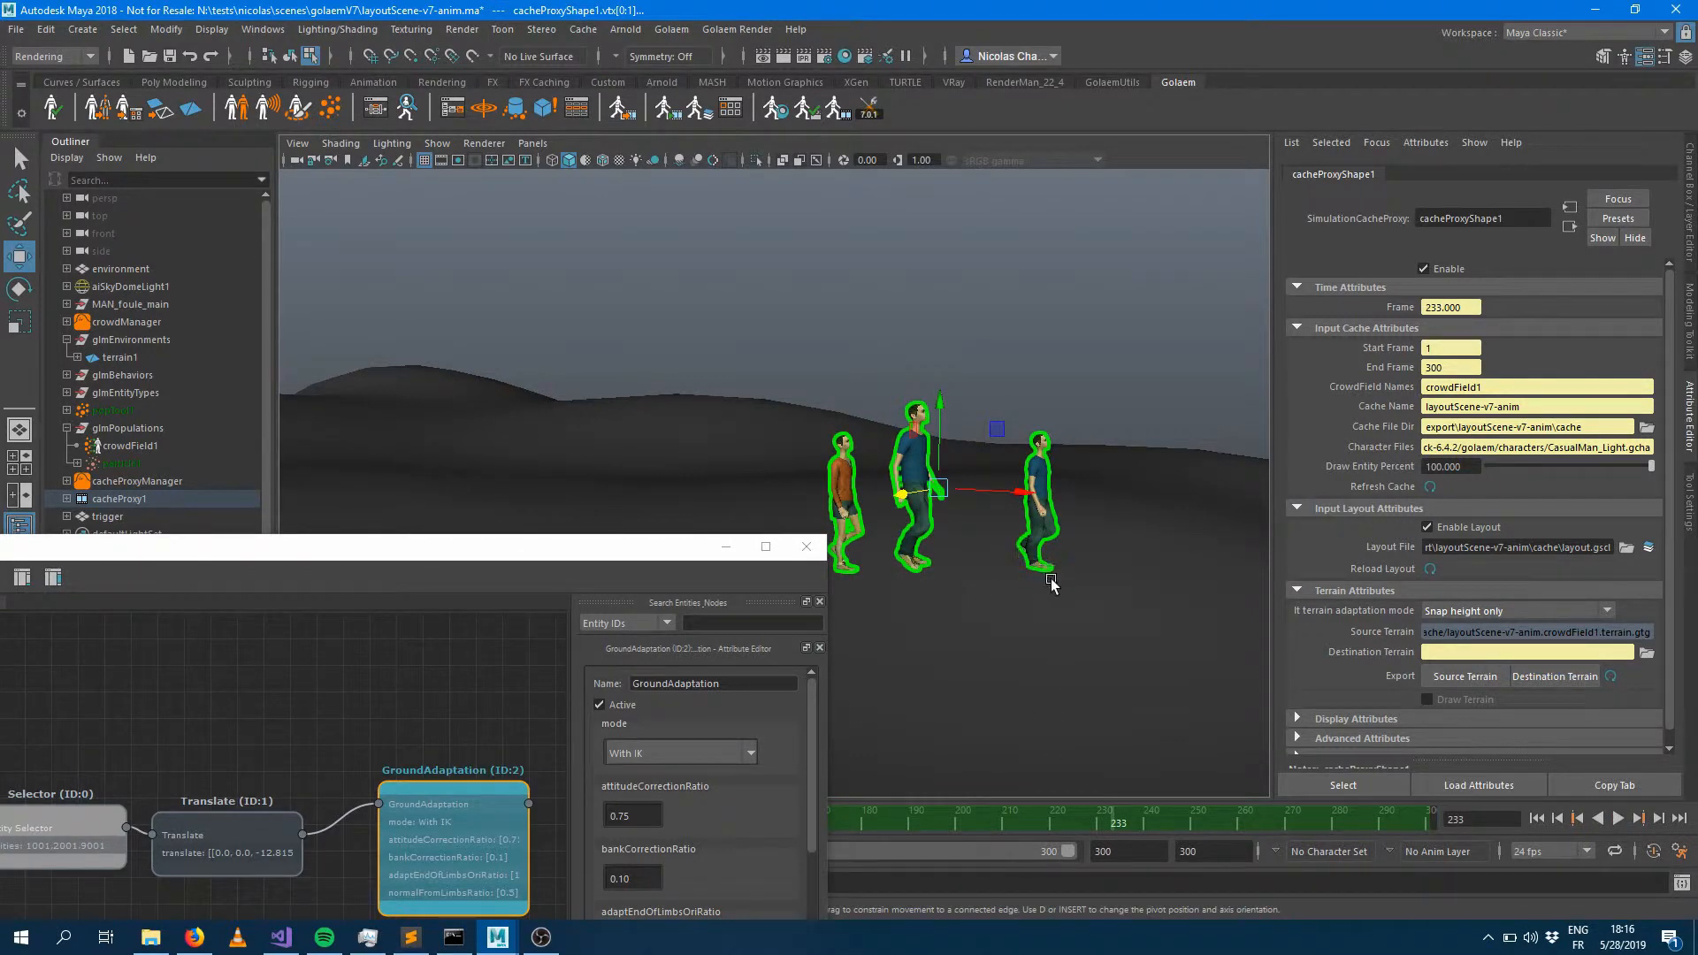
{"action": "left_click", "coordinate": [706, 754]}
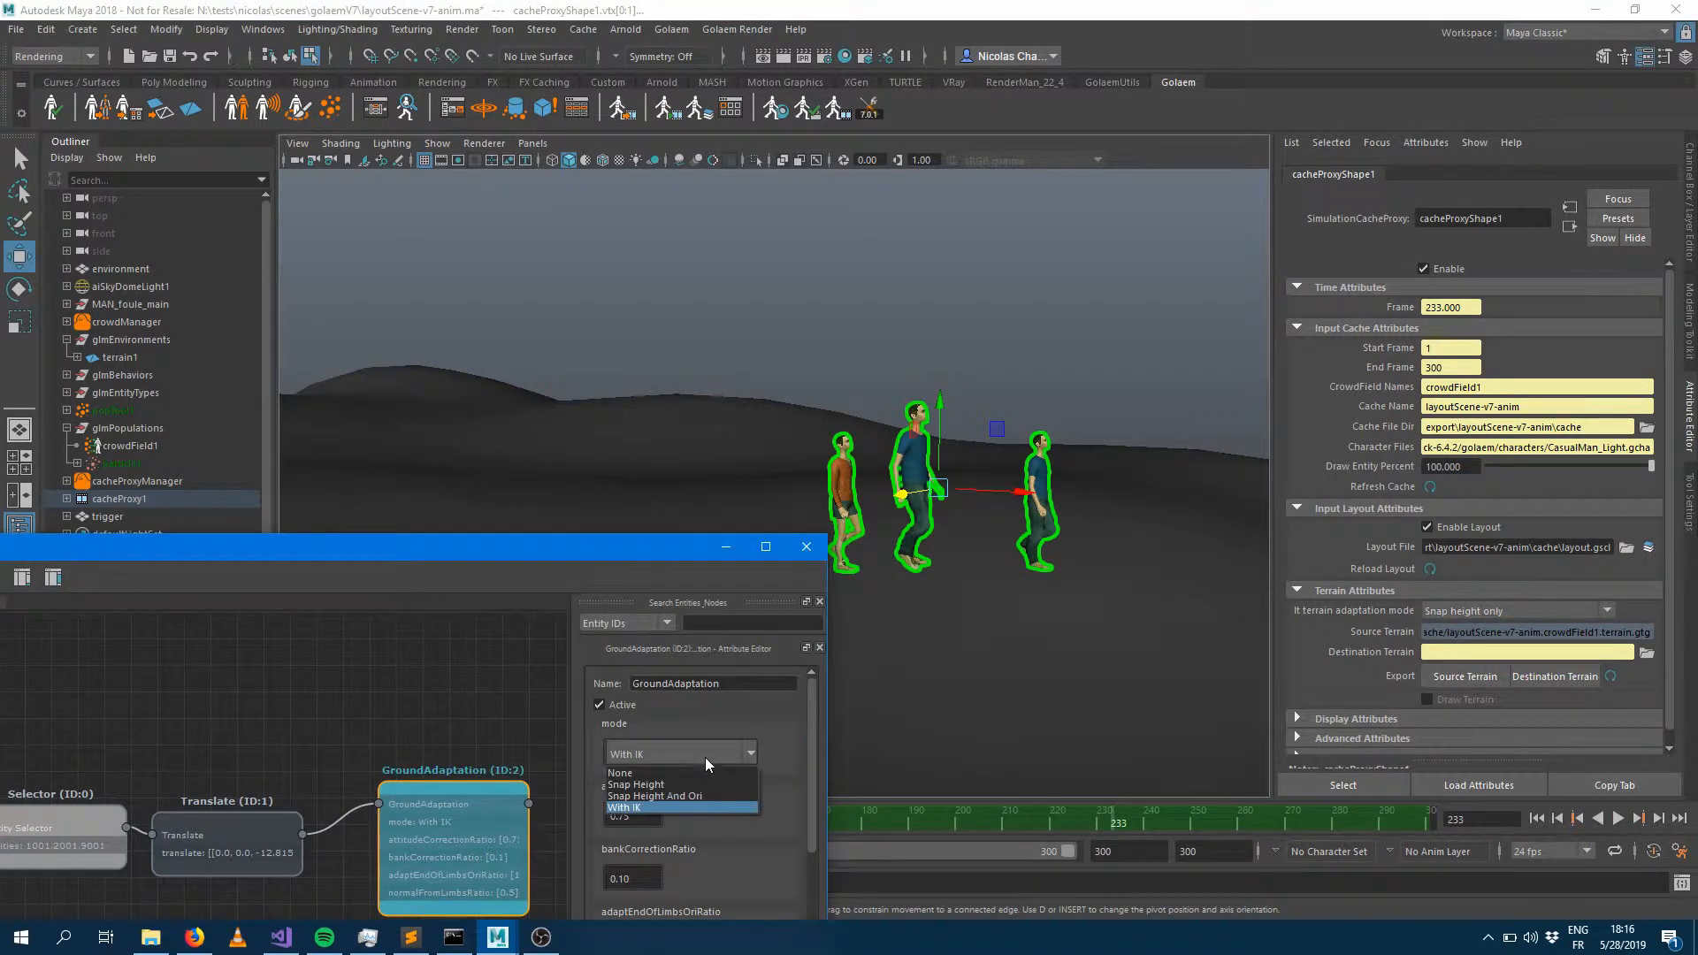
{"action": "left_click", "coordinate": [683, 784]}
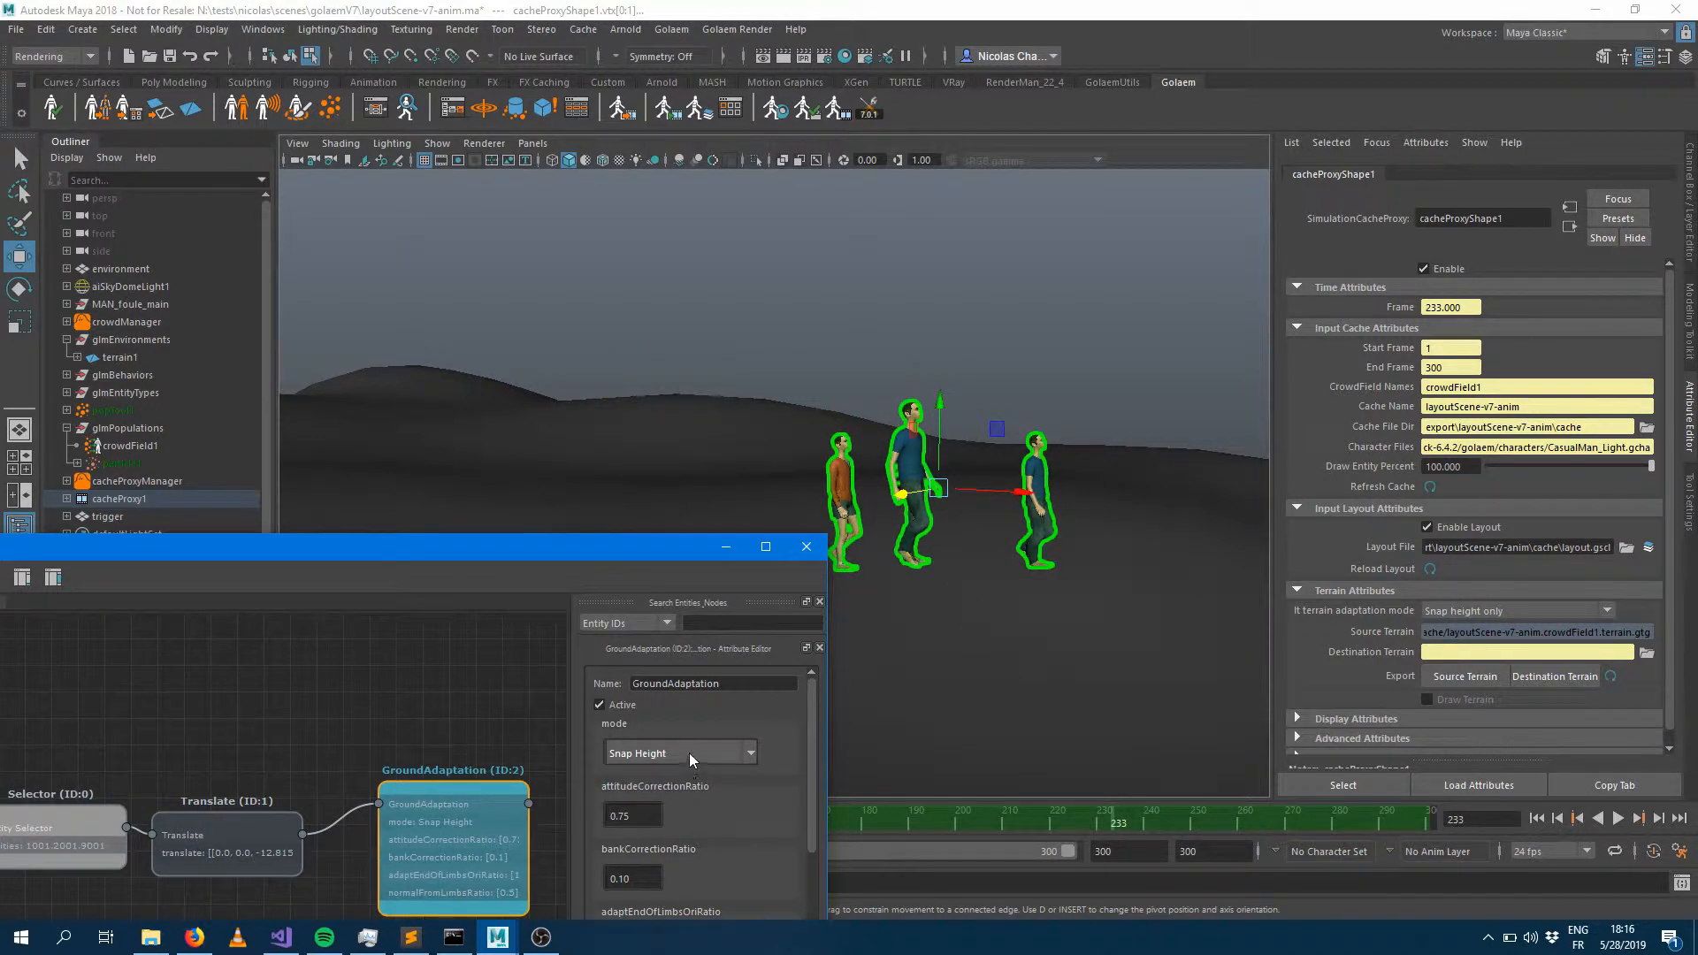
{"action": "left_click", "coordinate": [689, 752]}
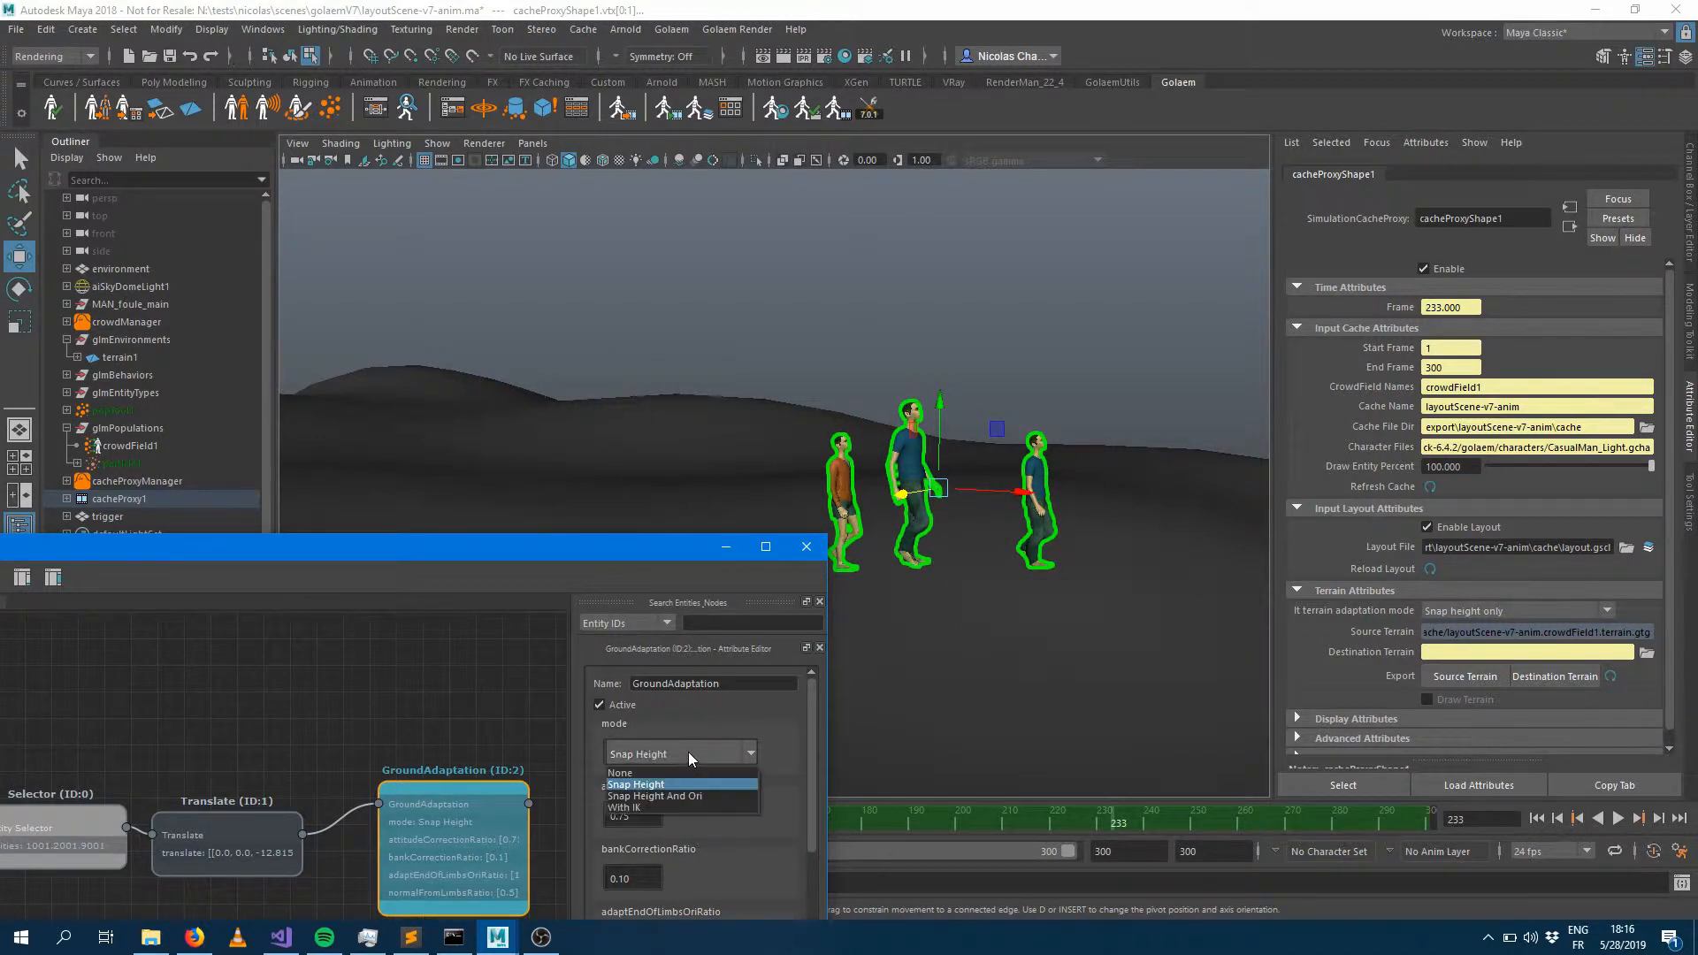
{"action": "left_click", "coordinate": [678, 806]}
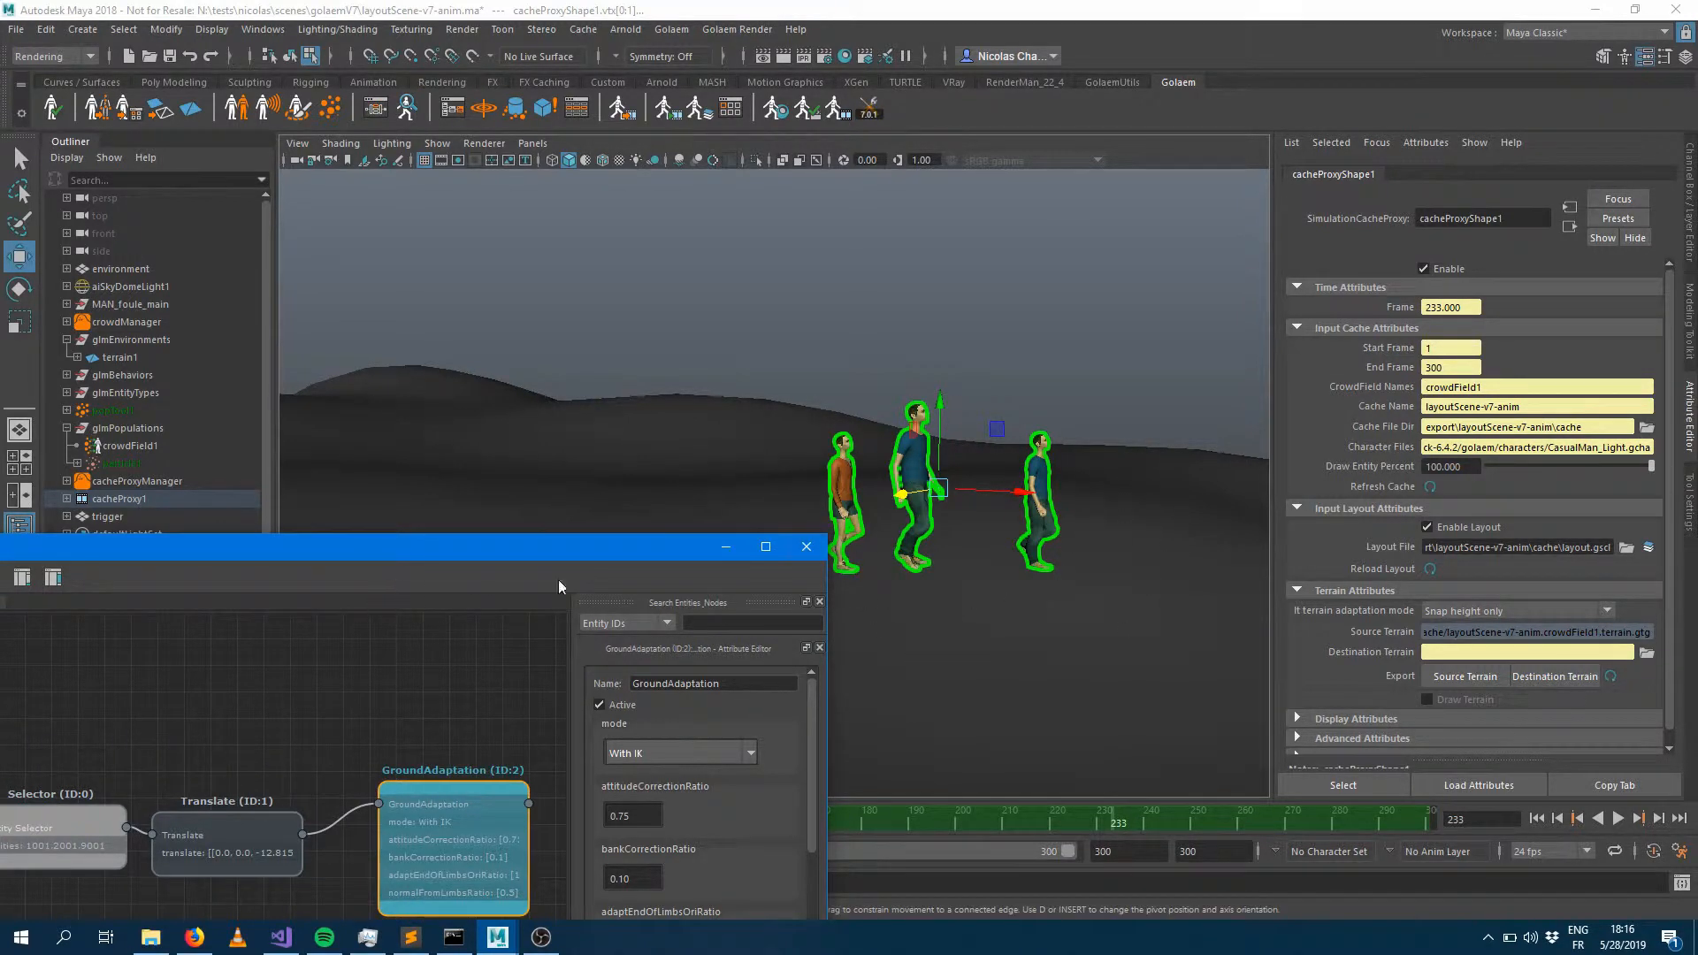
Bring the untranslated characters into view and add a Posture node below the Translate node in the layout graph
{"action": "left_click_drag", "start_coordinate": [569, 552], "coordinate": [672, 218]}
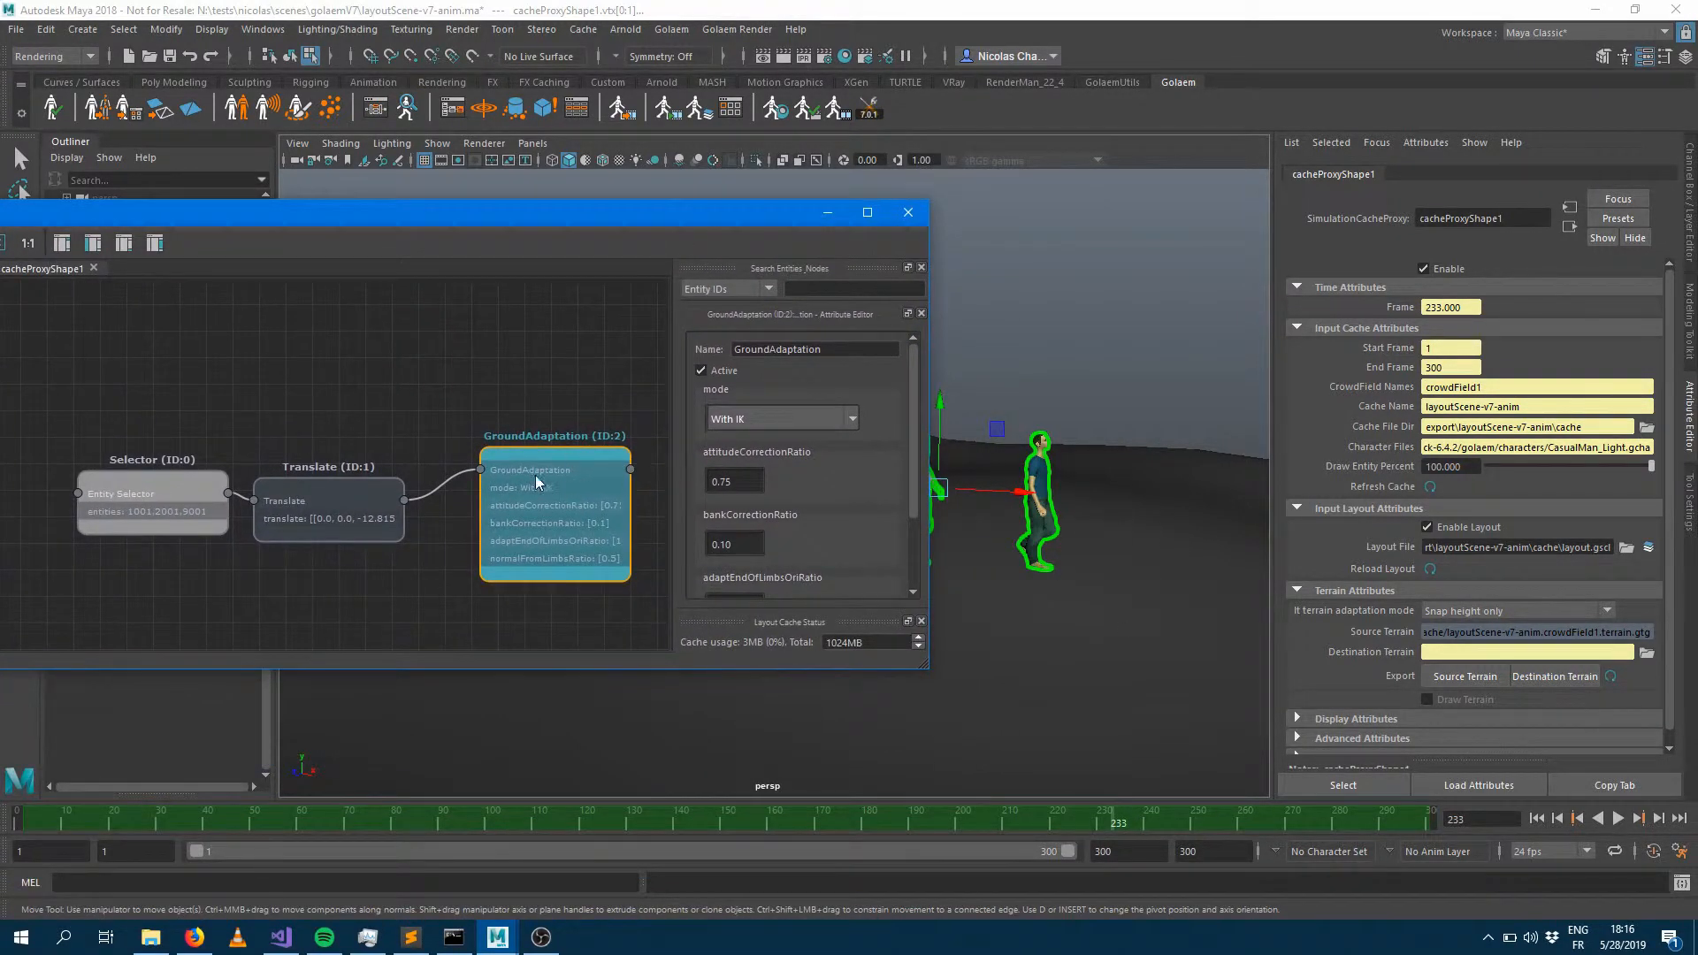
{"action": "left_click_drag", "start_coordinate": [1138, 652], "coordinate": [1037, 621], "text": "alt"}
{"action": "left_click_drag", "start_coordinate": [704, 213], "coordinate": [242, 211]}
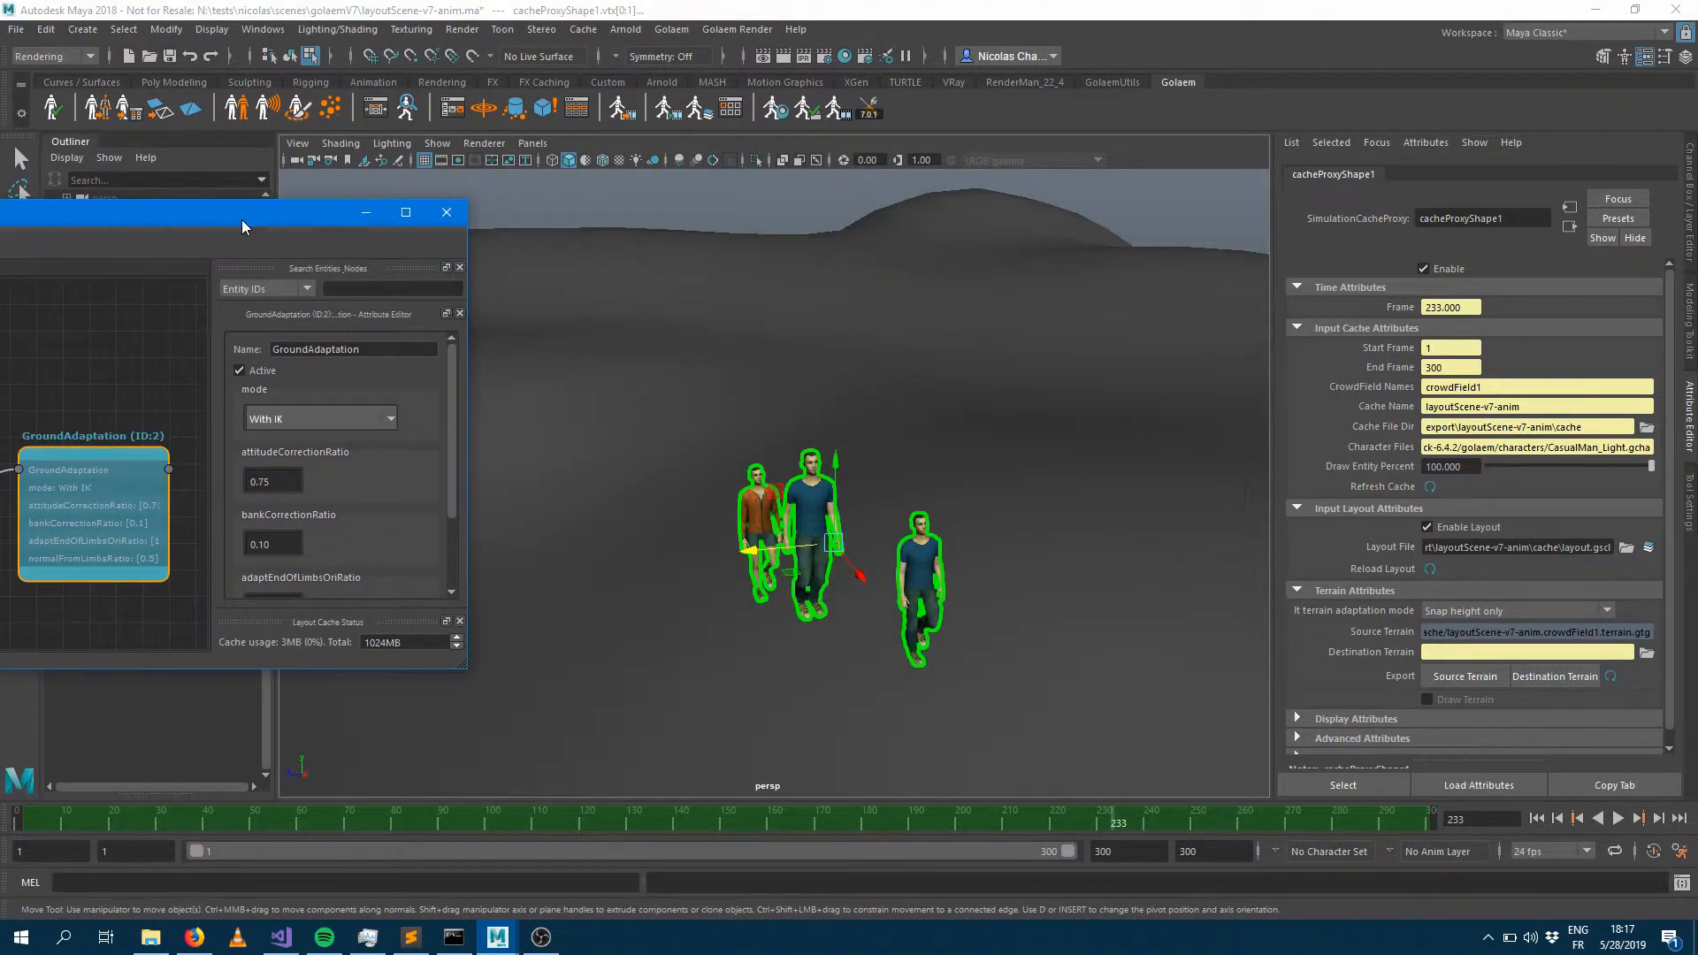
{"action": "middle_click_drag", "start_coordinate": [678, 506], "coordinate": [1212, 474], "text": "alt"}
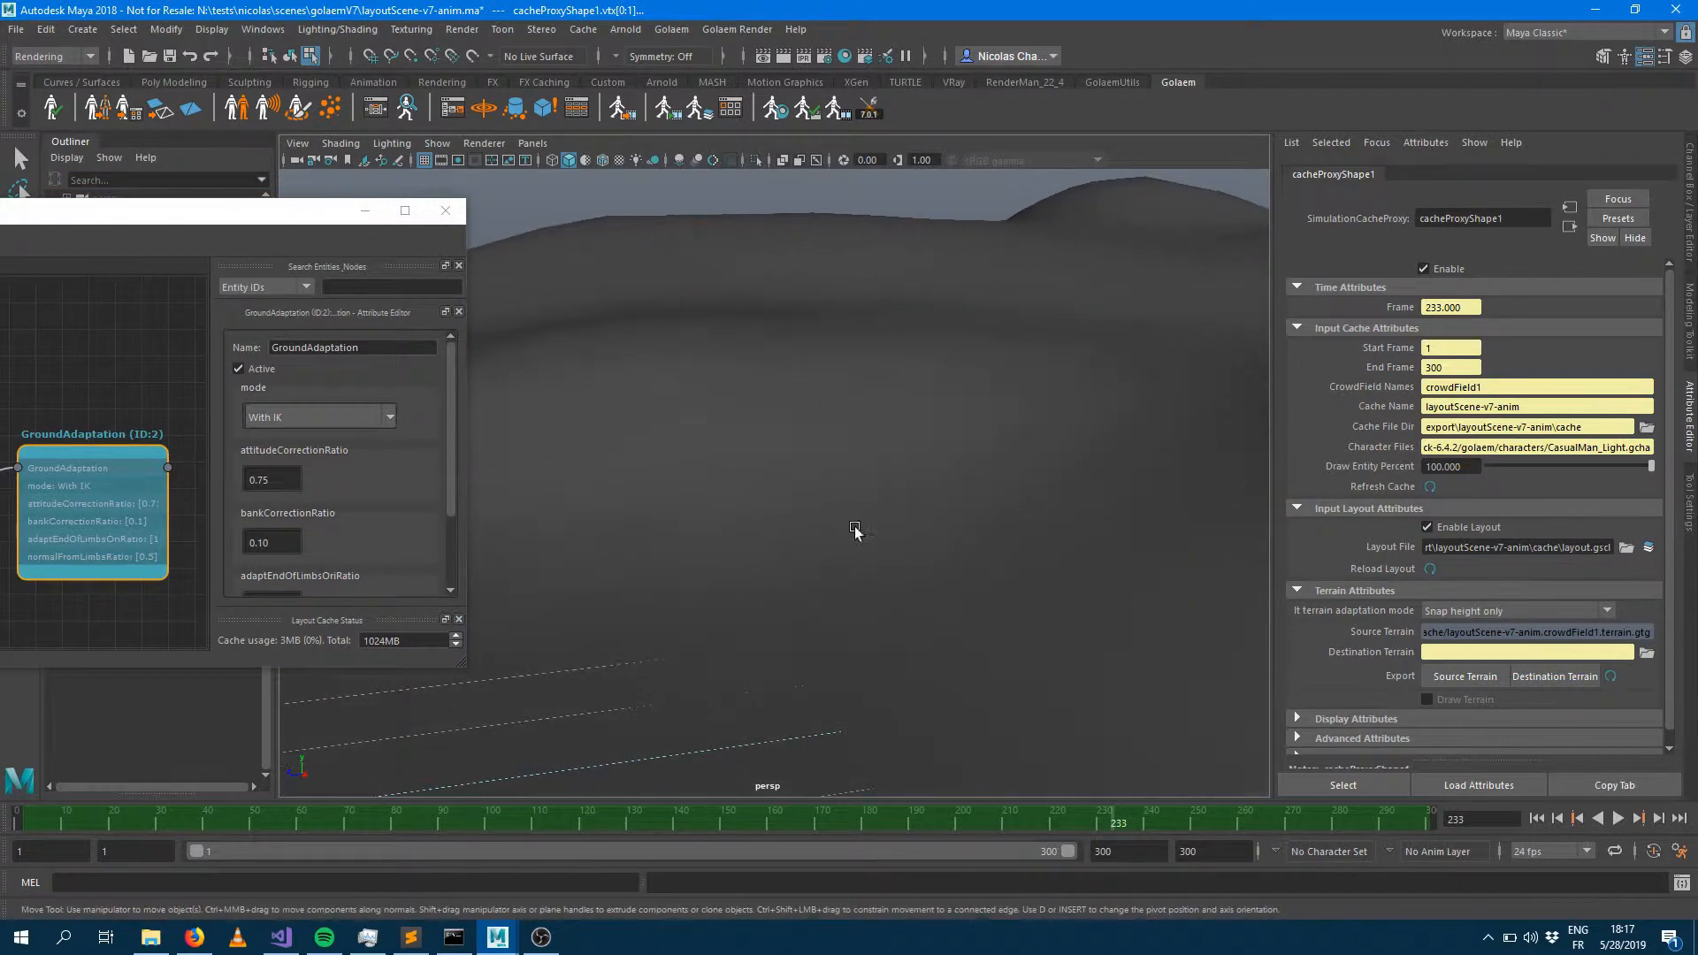
{"action": "middle_click_drag", "start_coordinate": [785, 548], "coordinate": [670, 546], "text": "alt"}
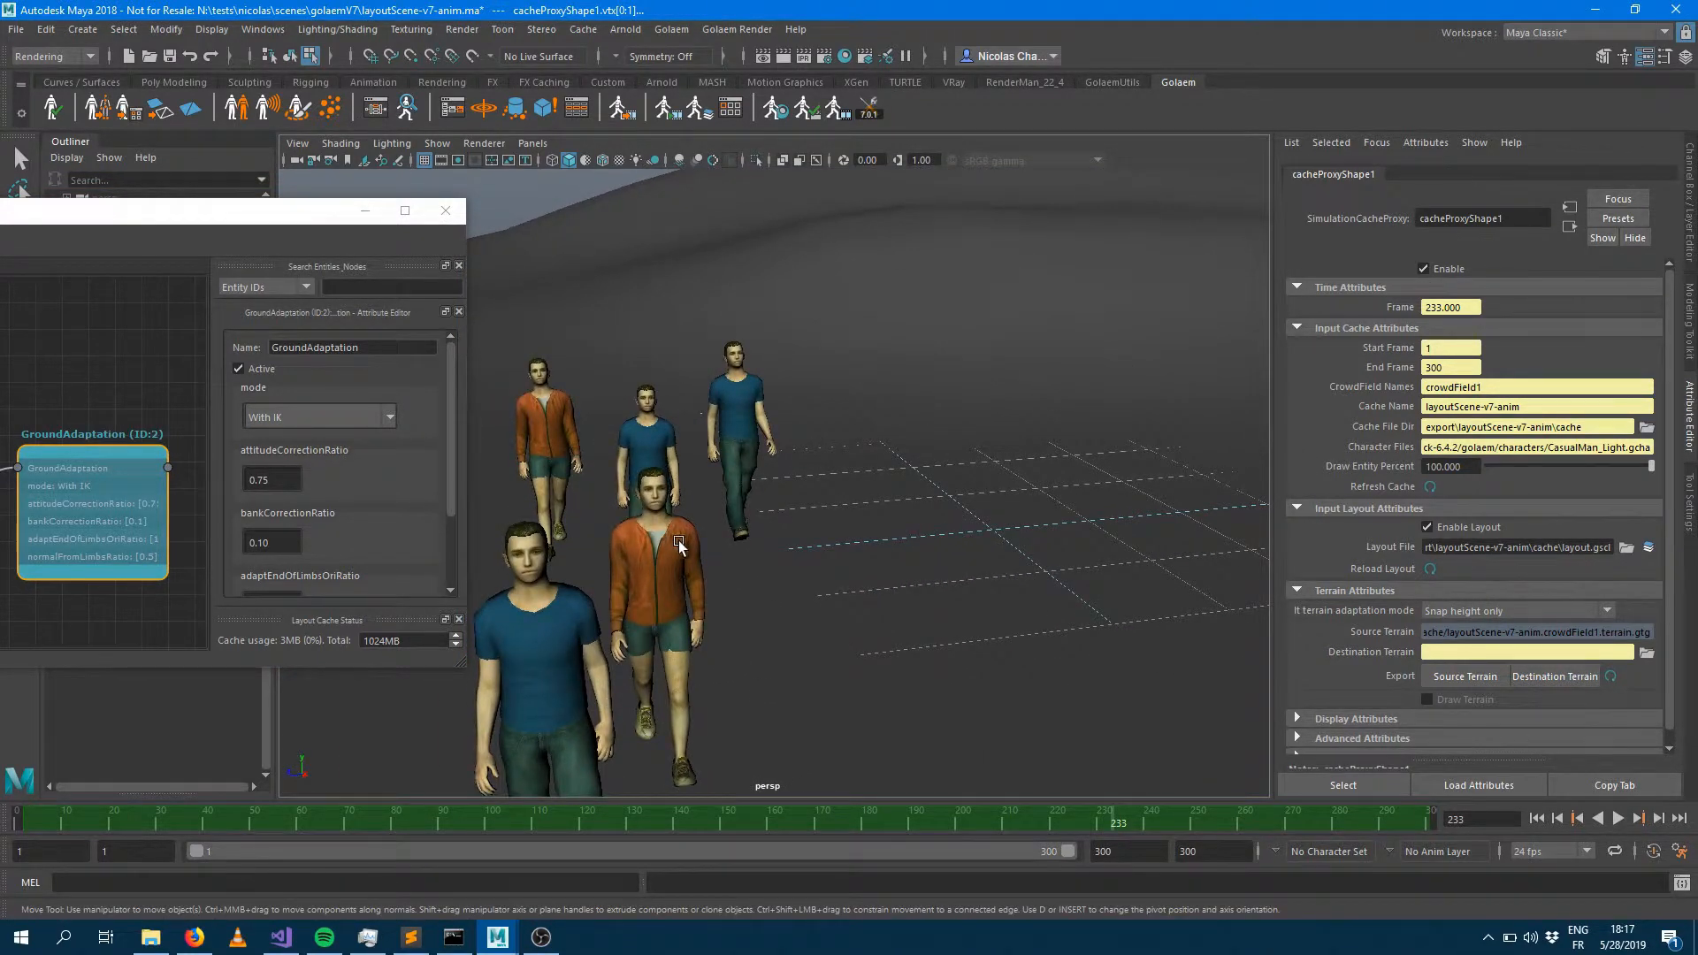
{"action": "left_click_drag", "start_coordinate": [258, 221], "coordinate": [1136, 118]}
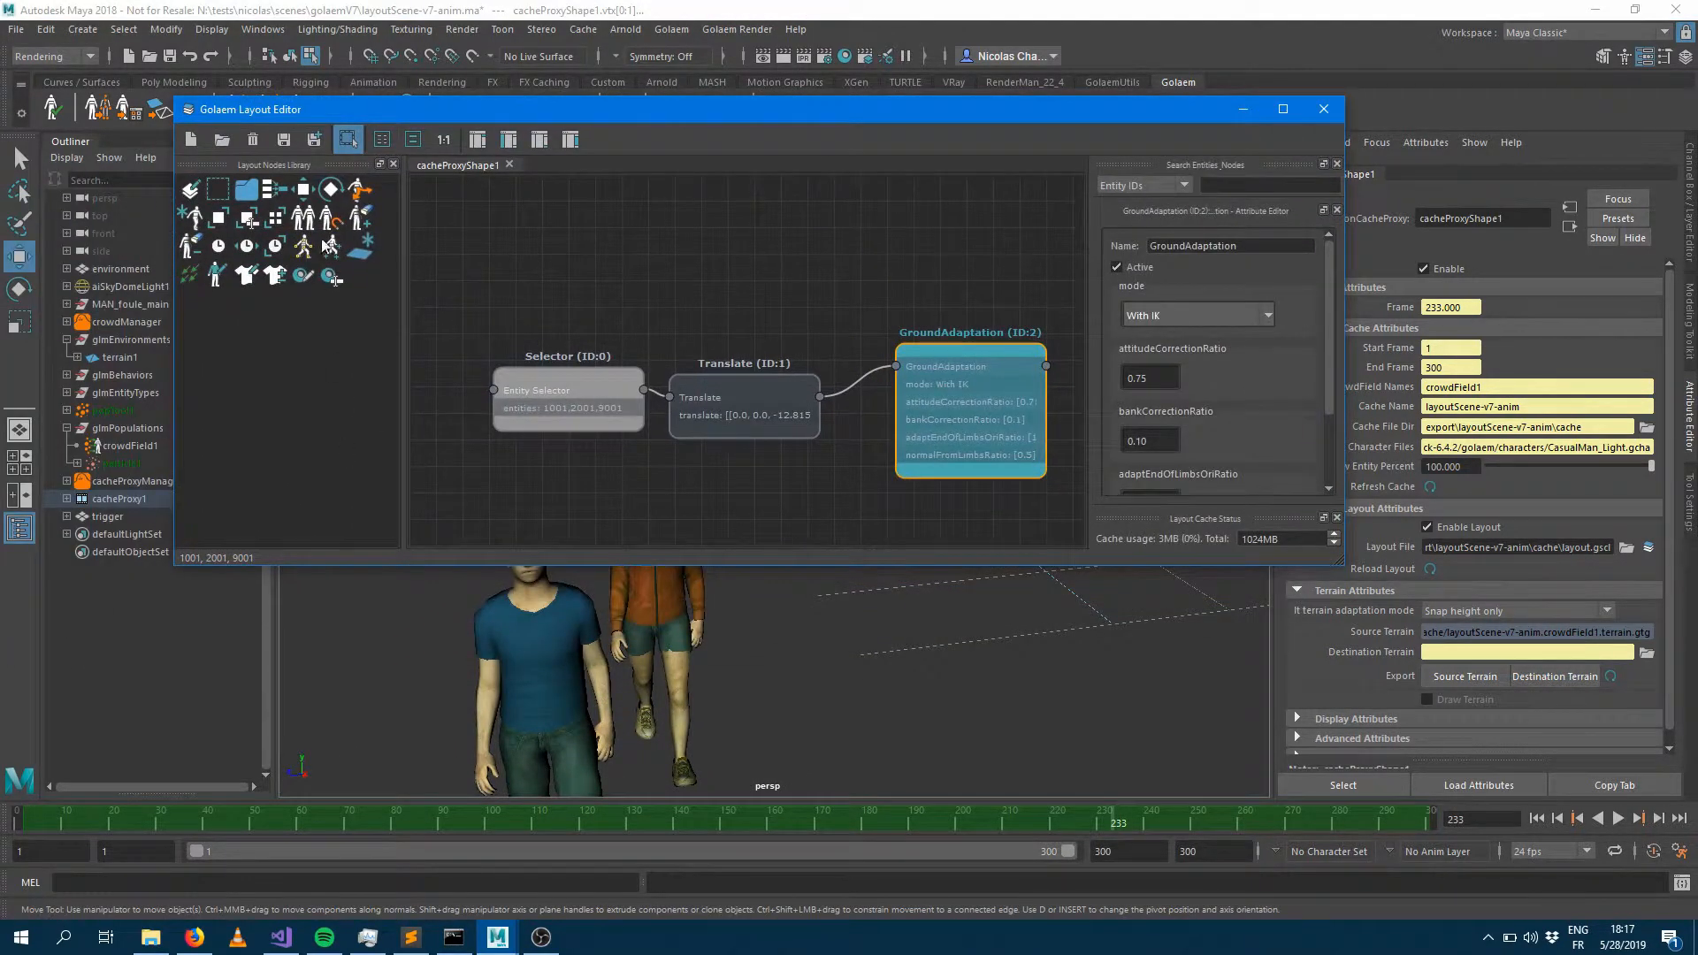
{"action": "left_click_drag", "start_coordinate": [305, 252], "coordinate": [788, 497]}
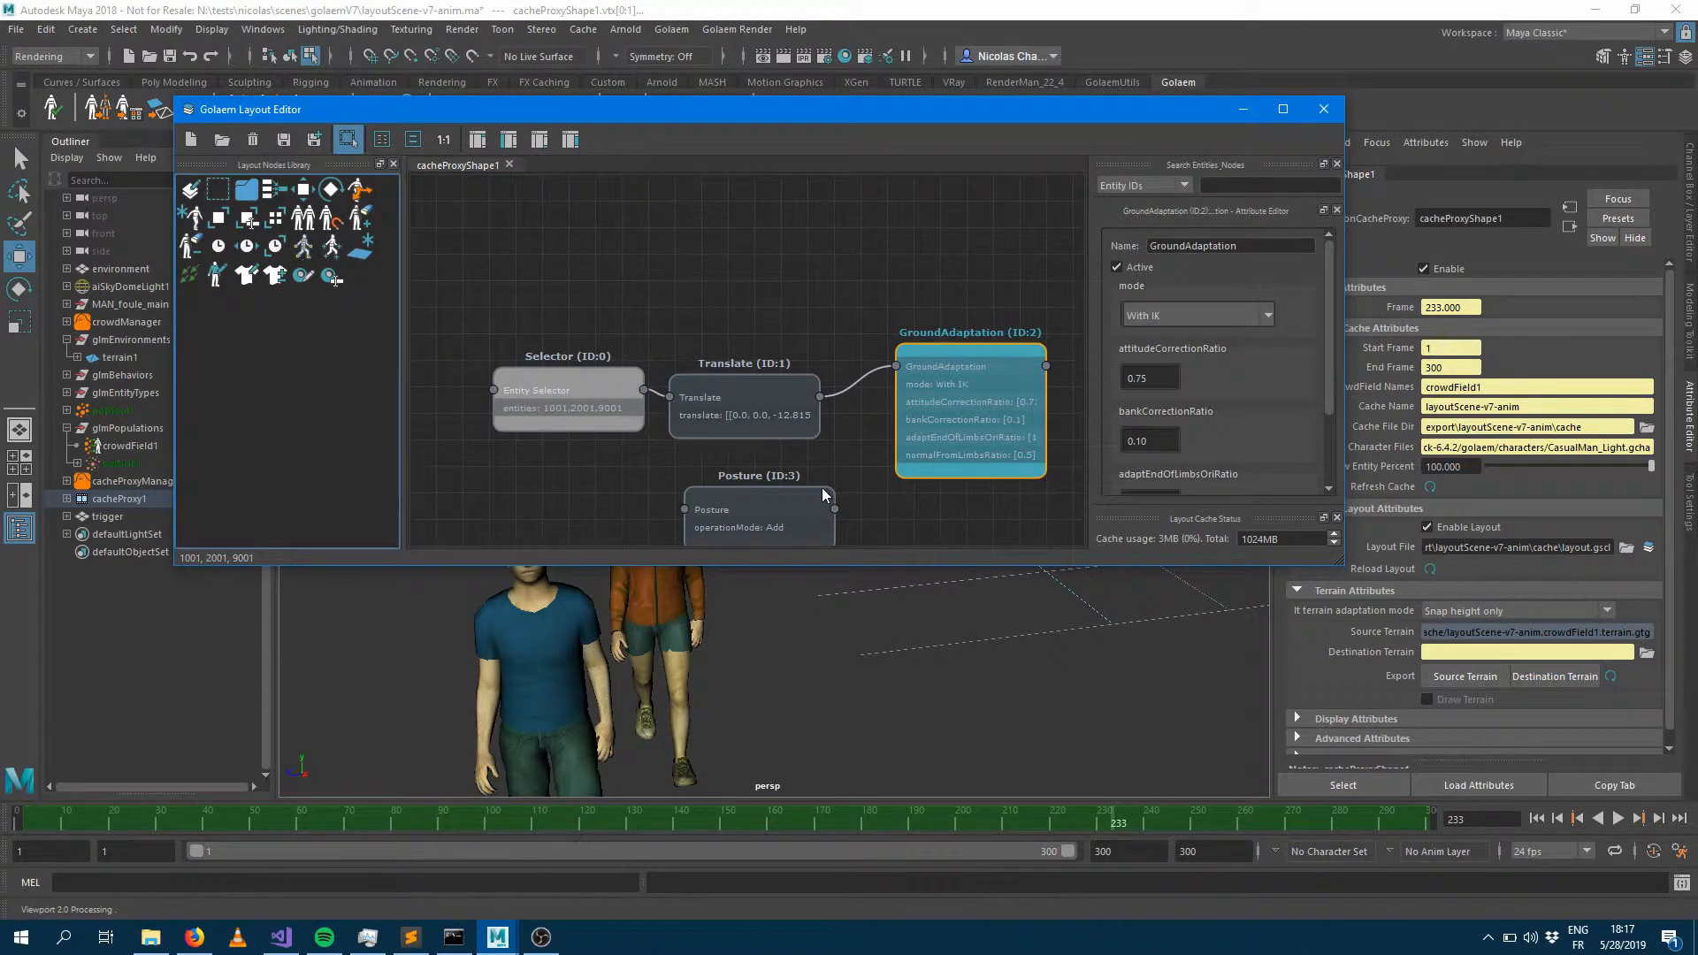
Add a Selector node for the foreground character in the blue shirt (entity 3001) and connect it to the Posture node
{"action": "left_click", "coordinate": [574, 655]}
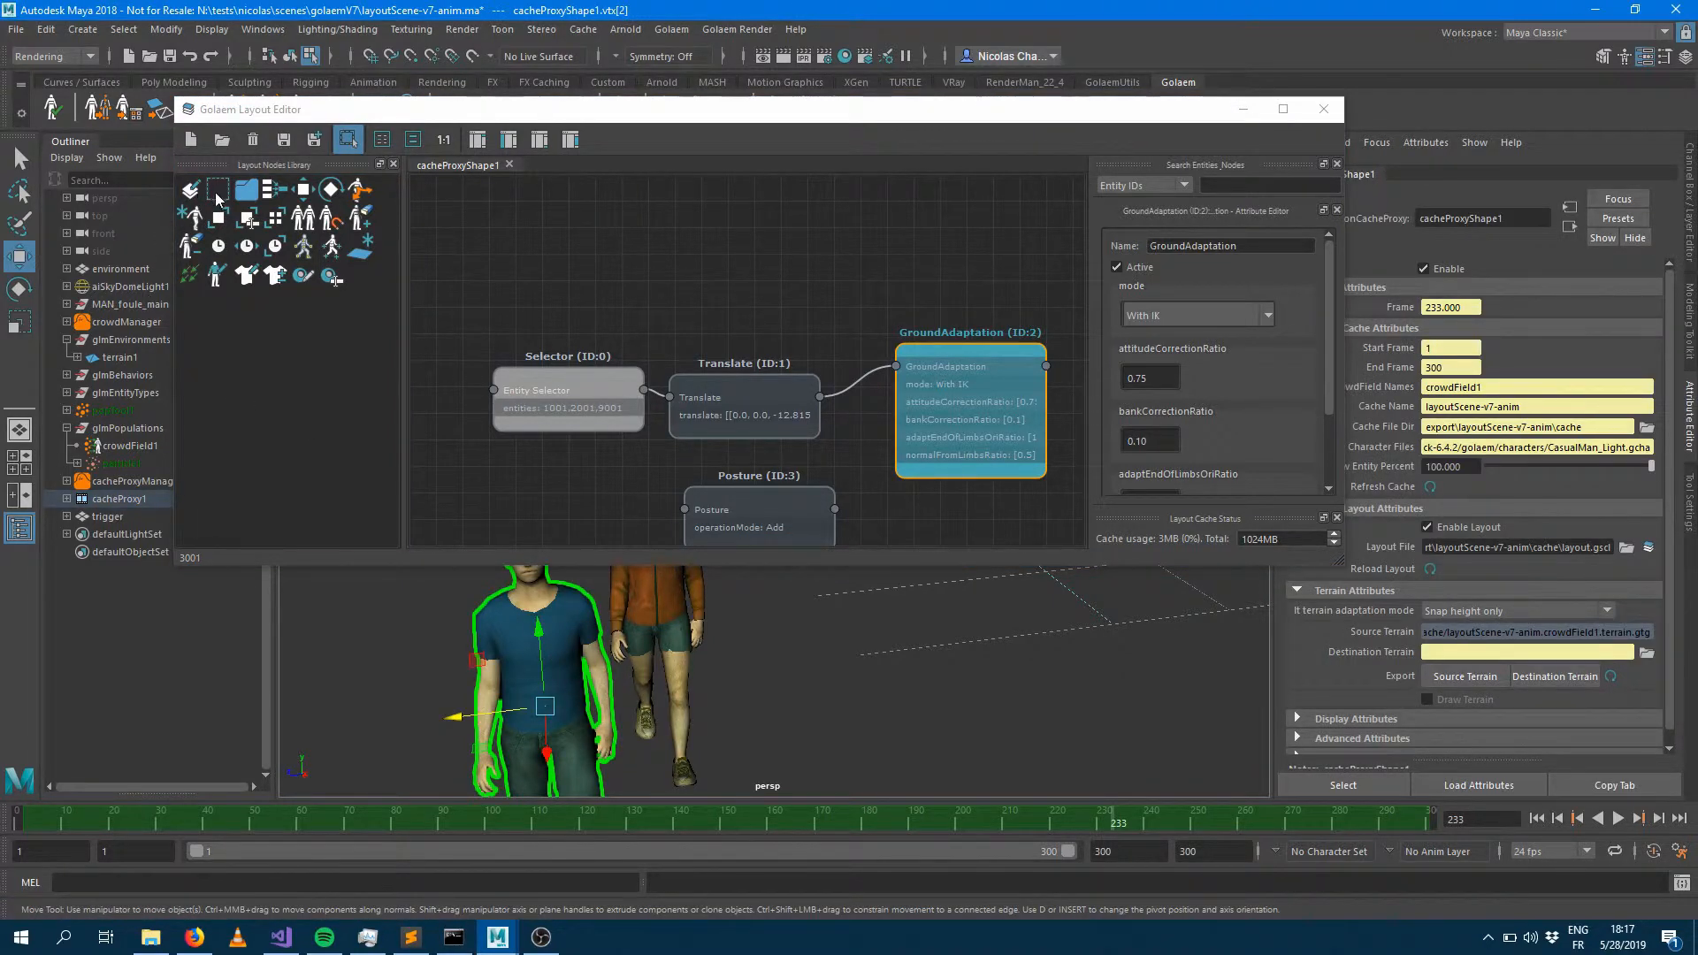
{"action": "left_click_drag", "start_coordinate": [218, 188], "coordinate": [549, 522]}
{"action": "left_click", "coordinate": [545, 495]}
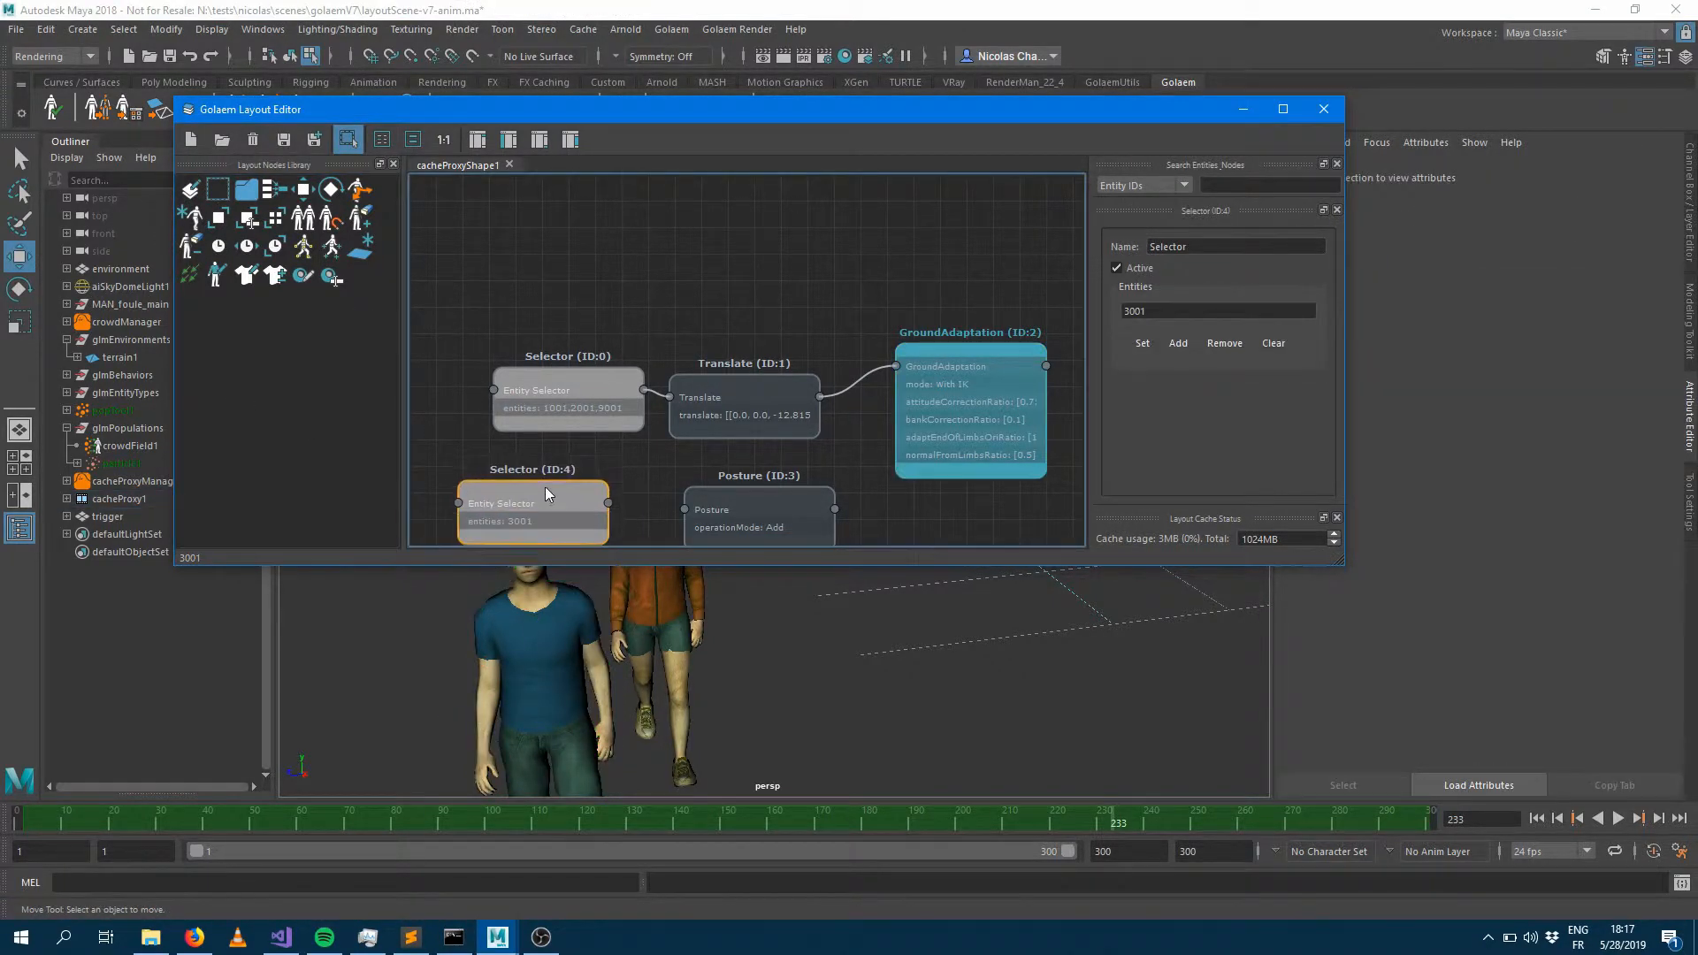
{"action": "left_click", "coordinate": [575, 502]}
{"action": "left_click", "coordinate": [577, 498]}
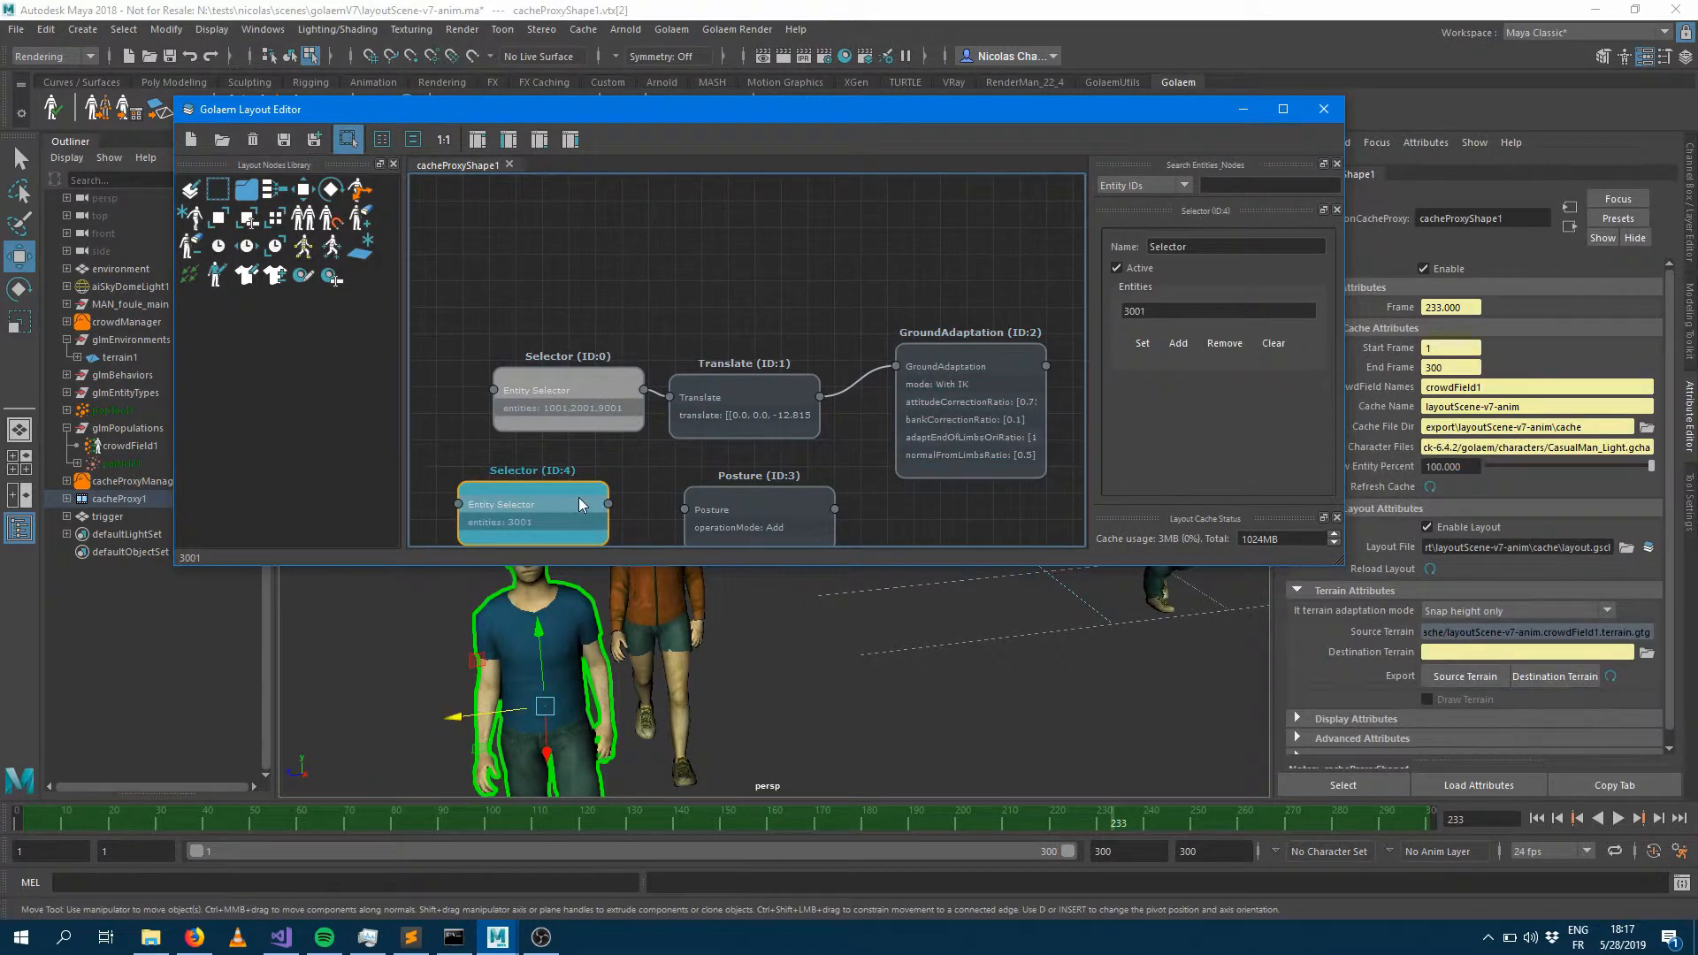
{"action": "left_click_drag", "start_coordinate": [609, 504], "coordinate": [711, 513]}
{"action": "left_click", "coordinate": [715, 518]}
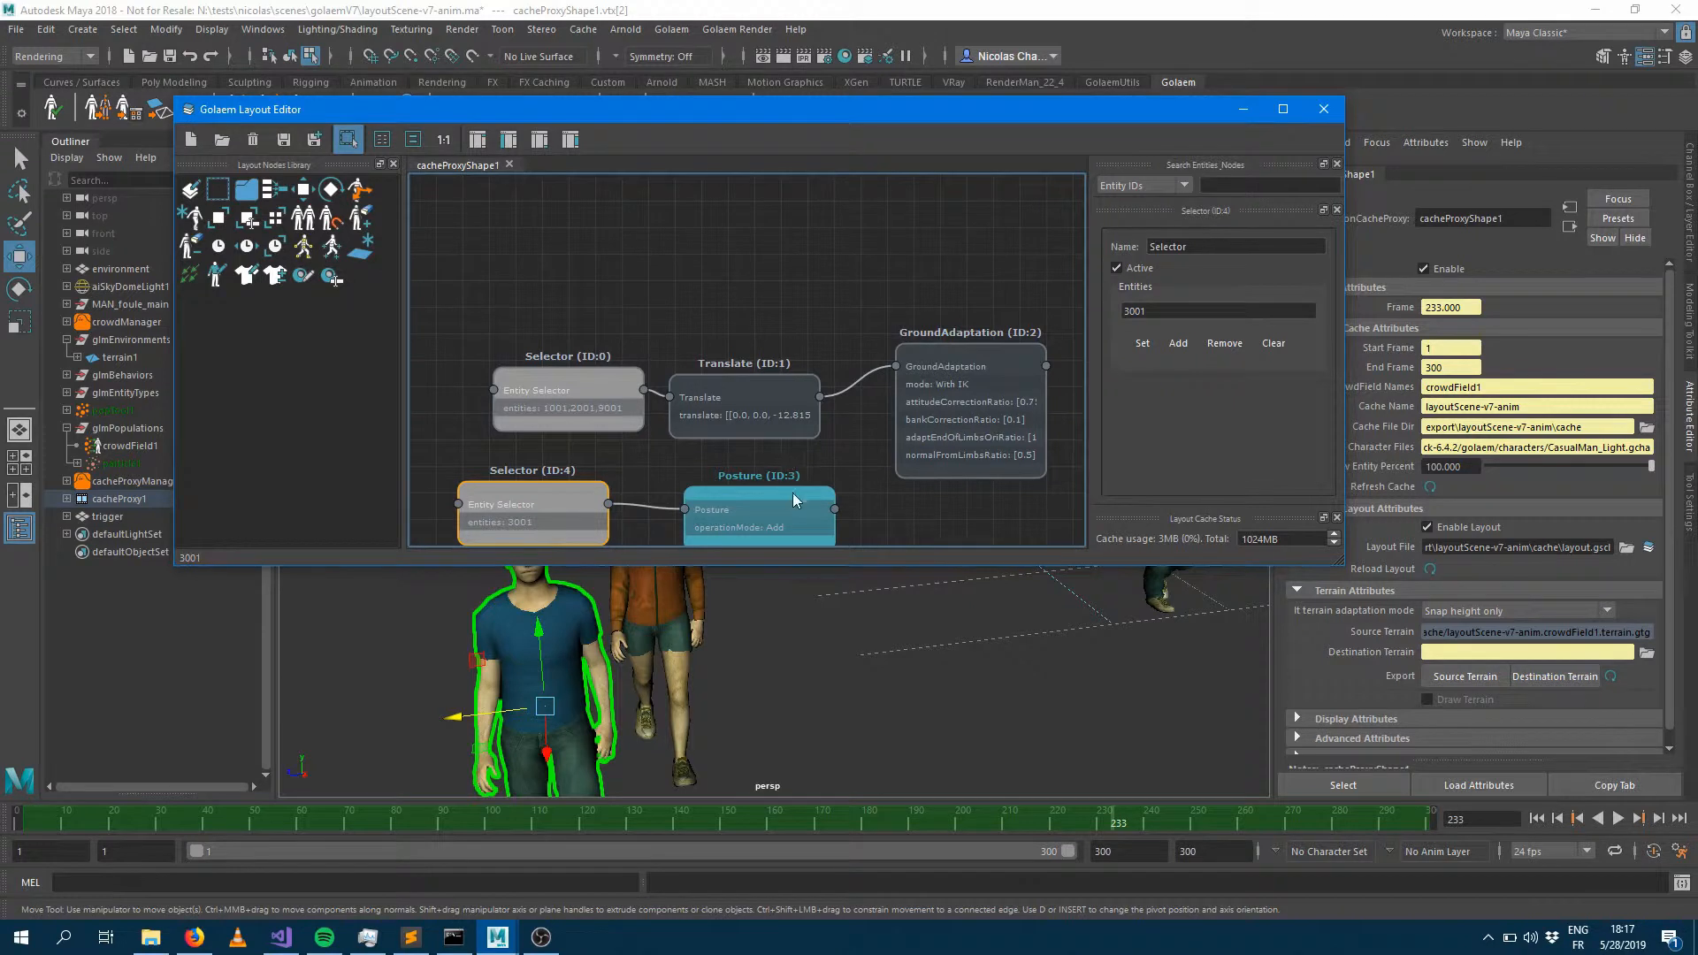
Create the scene posture node from the Posture layout node and move the Layout Editor clear of the Outliner
{"action": "middle_click_drag", "start_coordinate": [793, 492], "coordinate": [802, 300]}
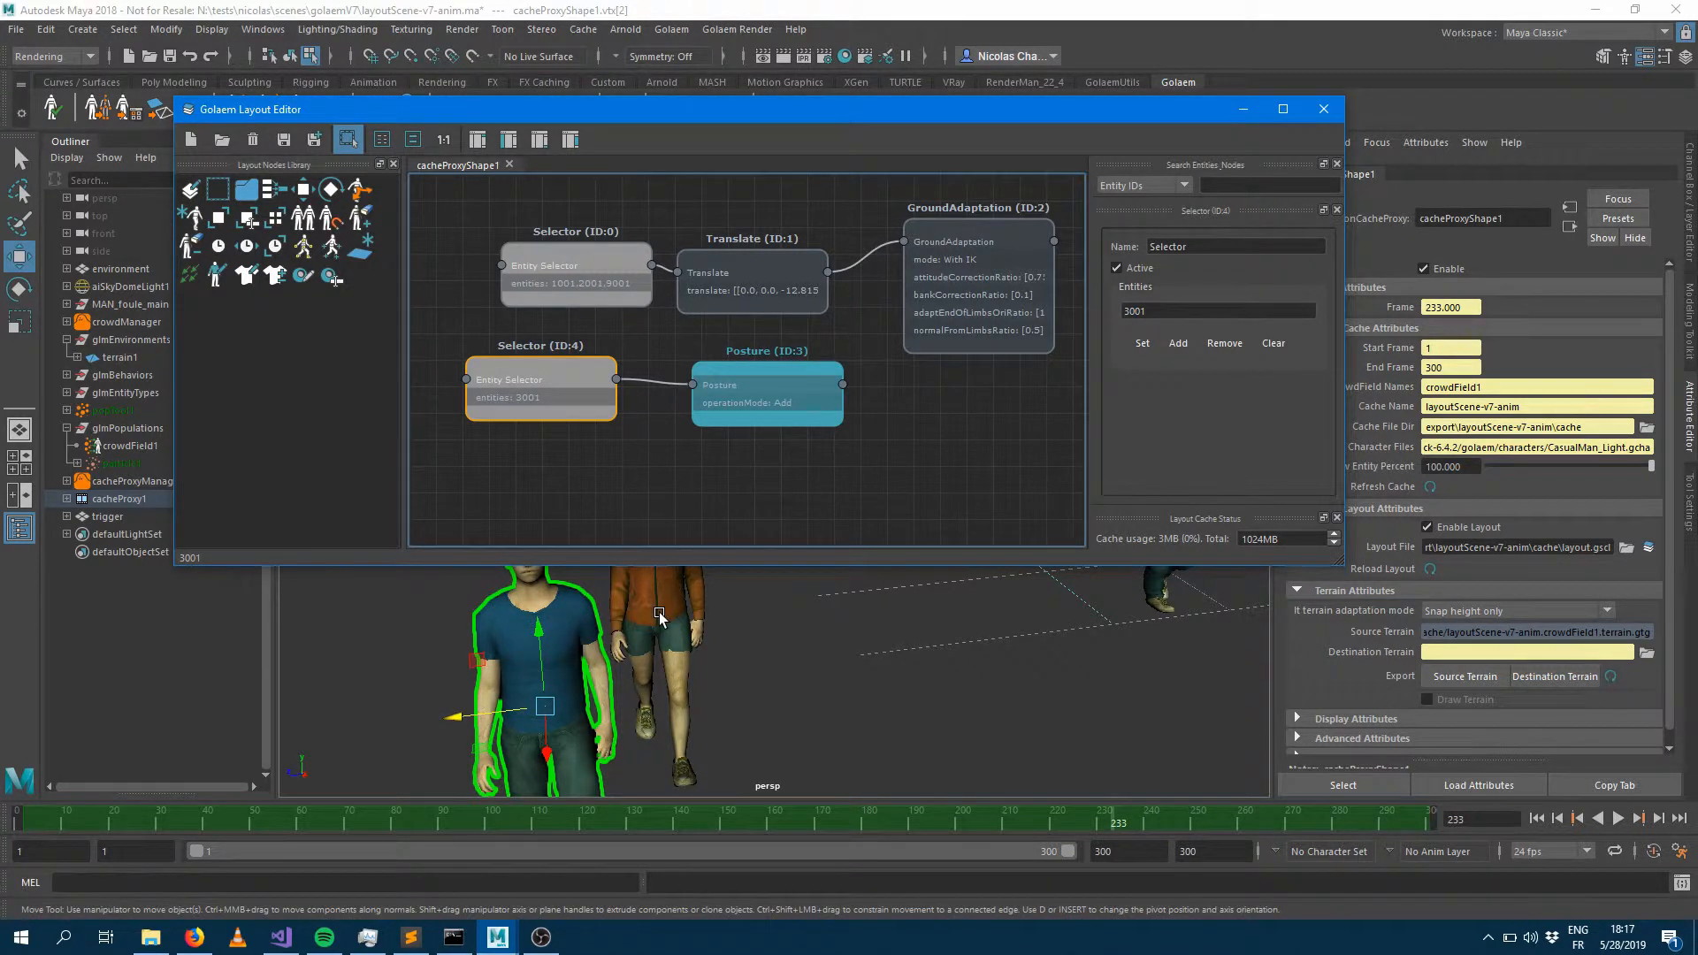
{"action": "right_click", "coordinate": [758, 364]}
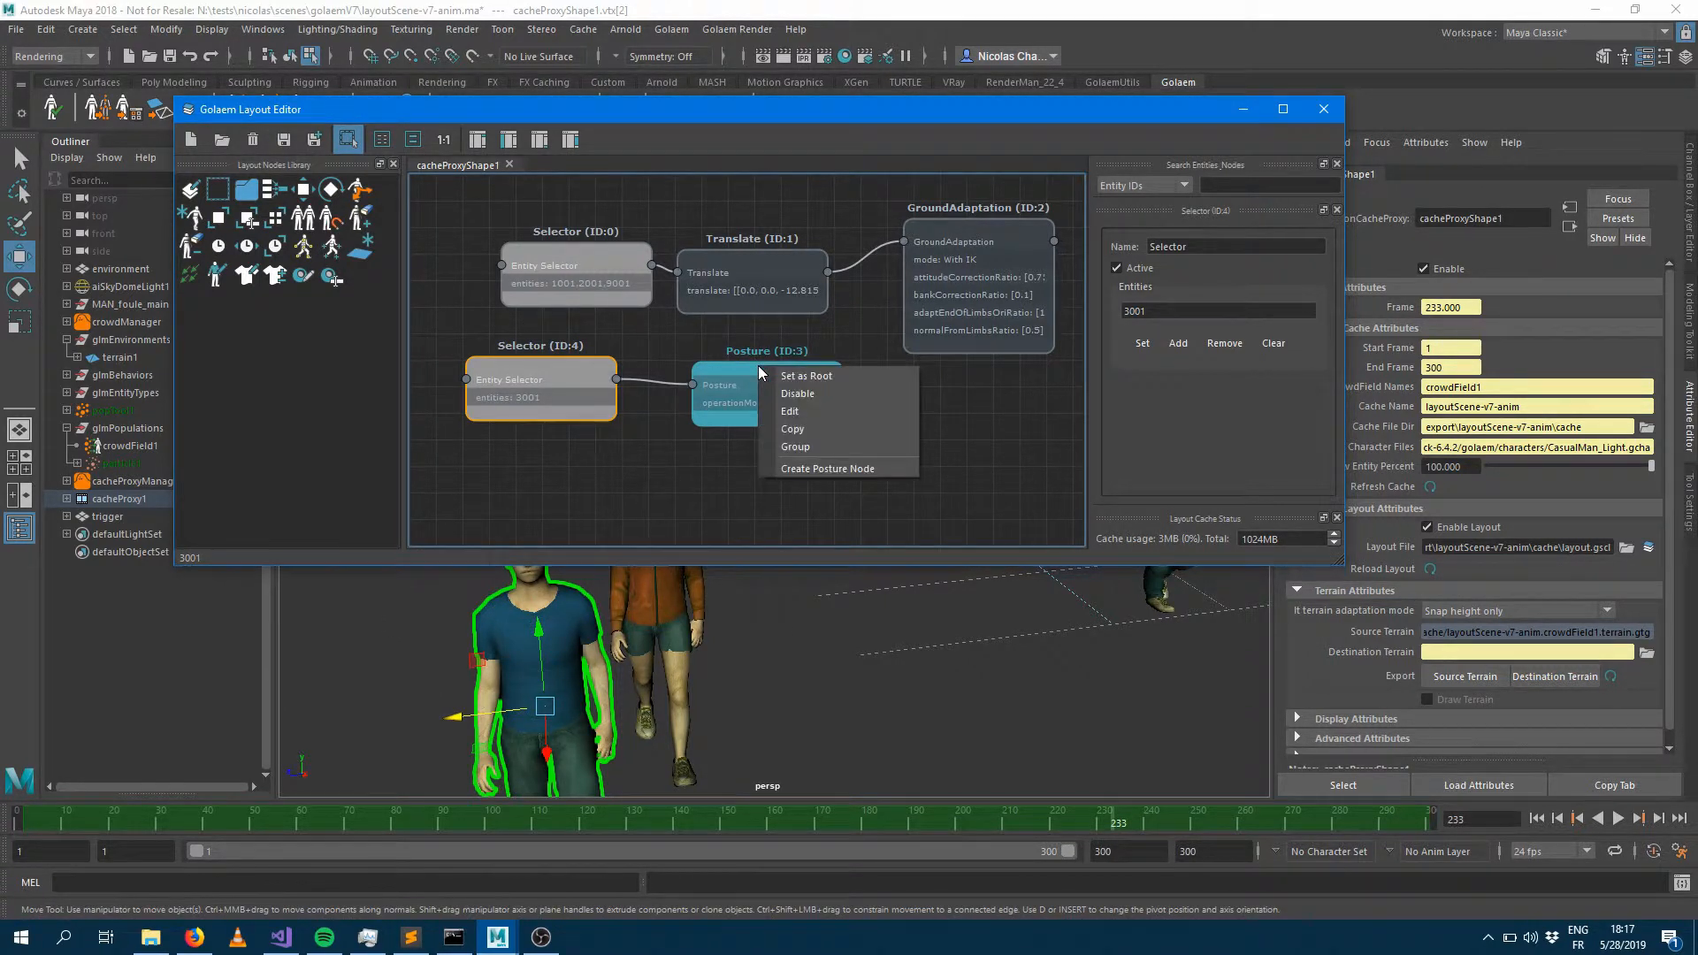
{"action": "left_click", "coordinate": [799, 474]}
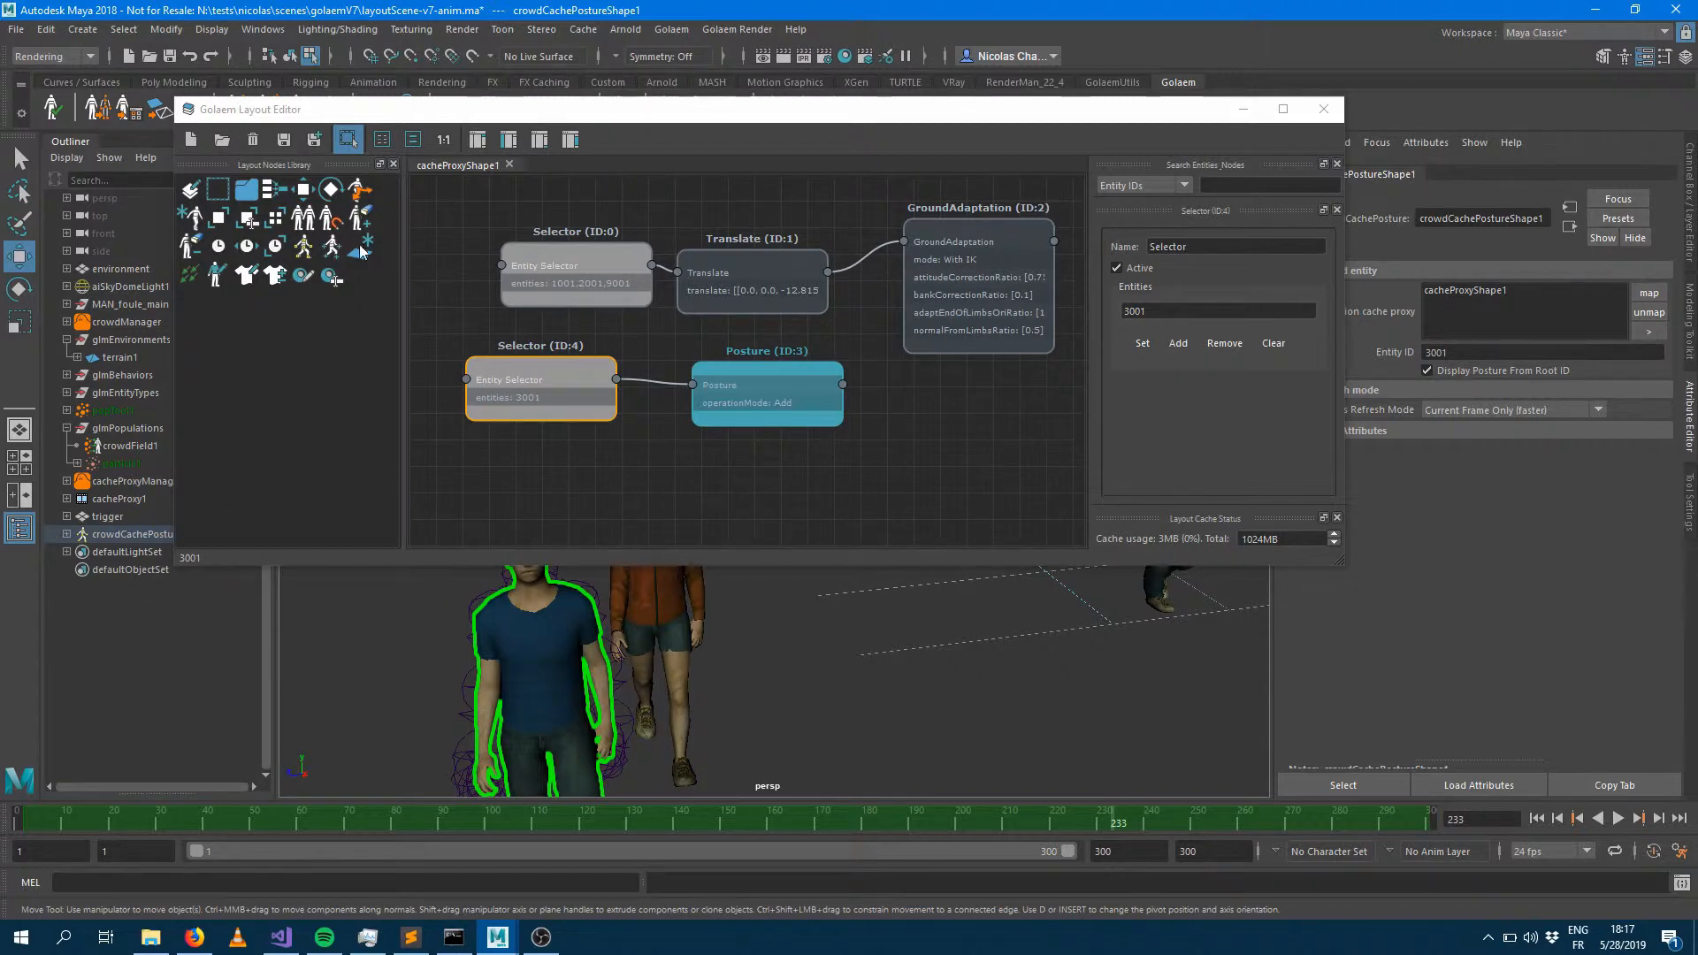
{"action": "left_click_drag", "start_coordinate": [368, 118], "coordinate": [491, 91]}
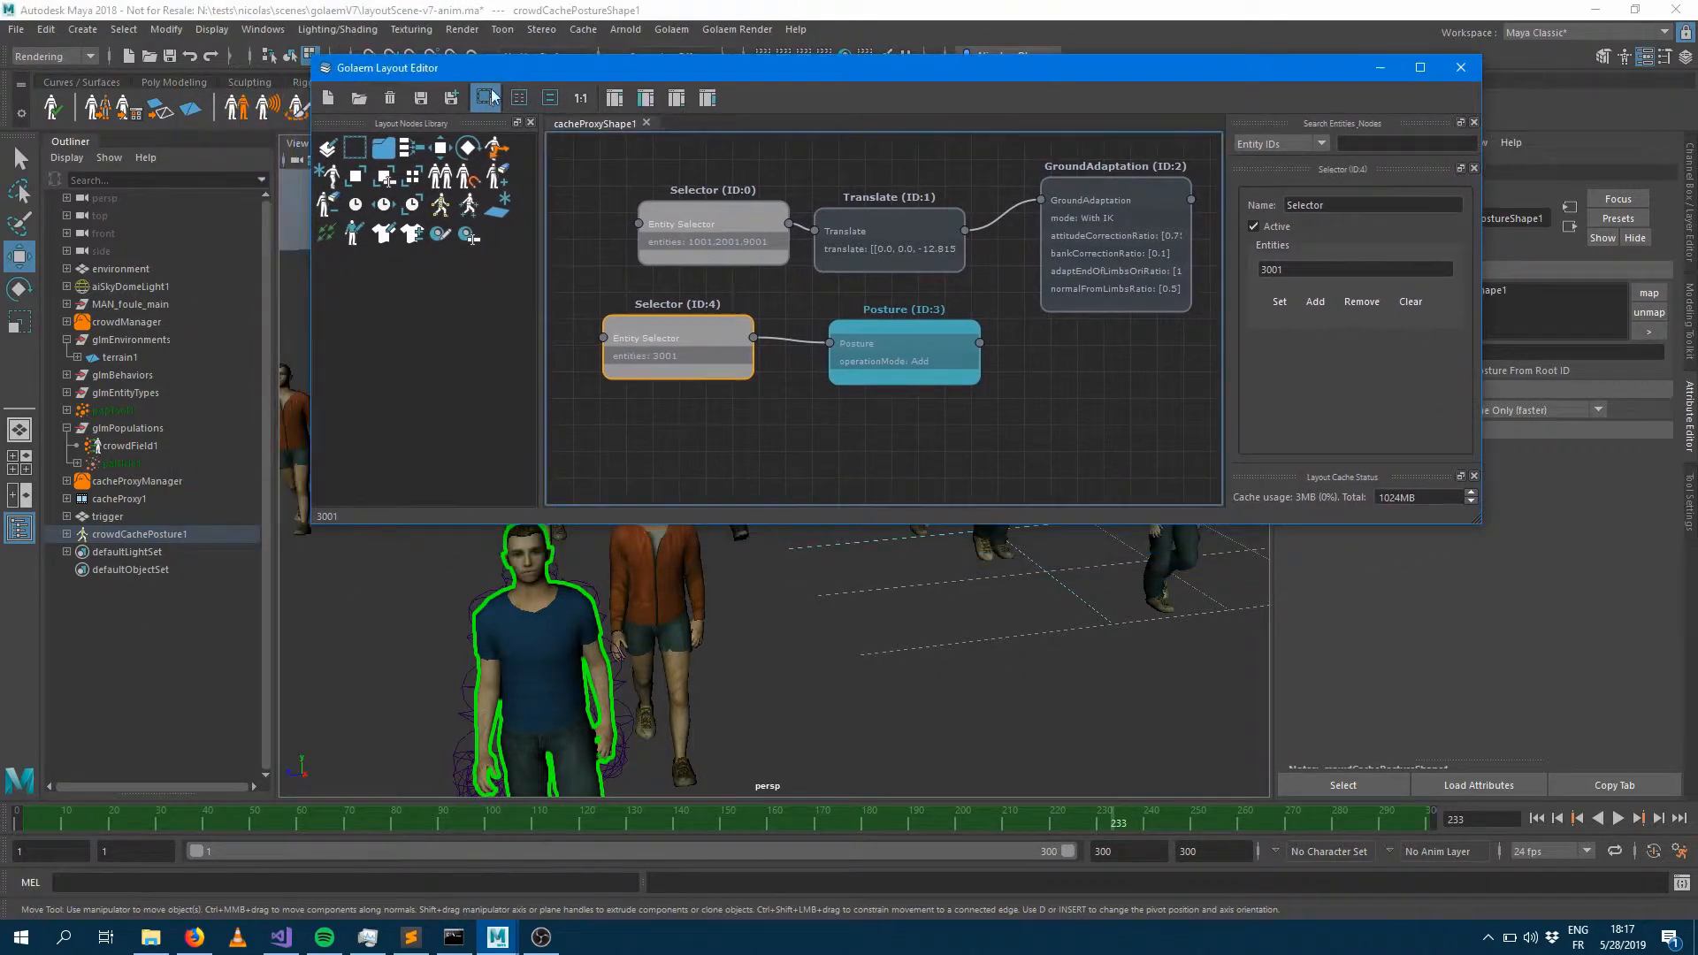
Select the Reference joint under crowdCachePosture1 and turn on X-ray display of joints in the viewport
{"action": "left_click", "coordinate": [139, 534]}
{"action": "left_click_drag", "start_coordinate": [718, 695], "coordinate": [783, 686], "text": "alt"}
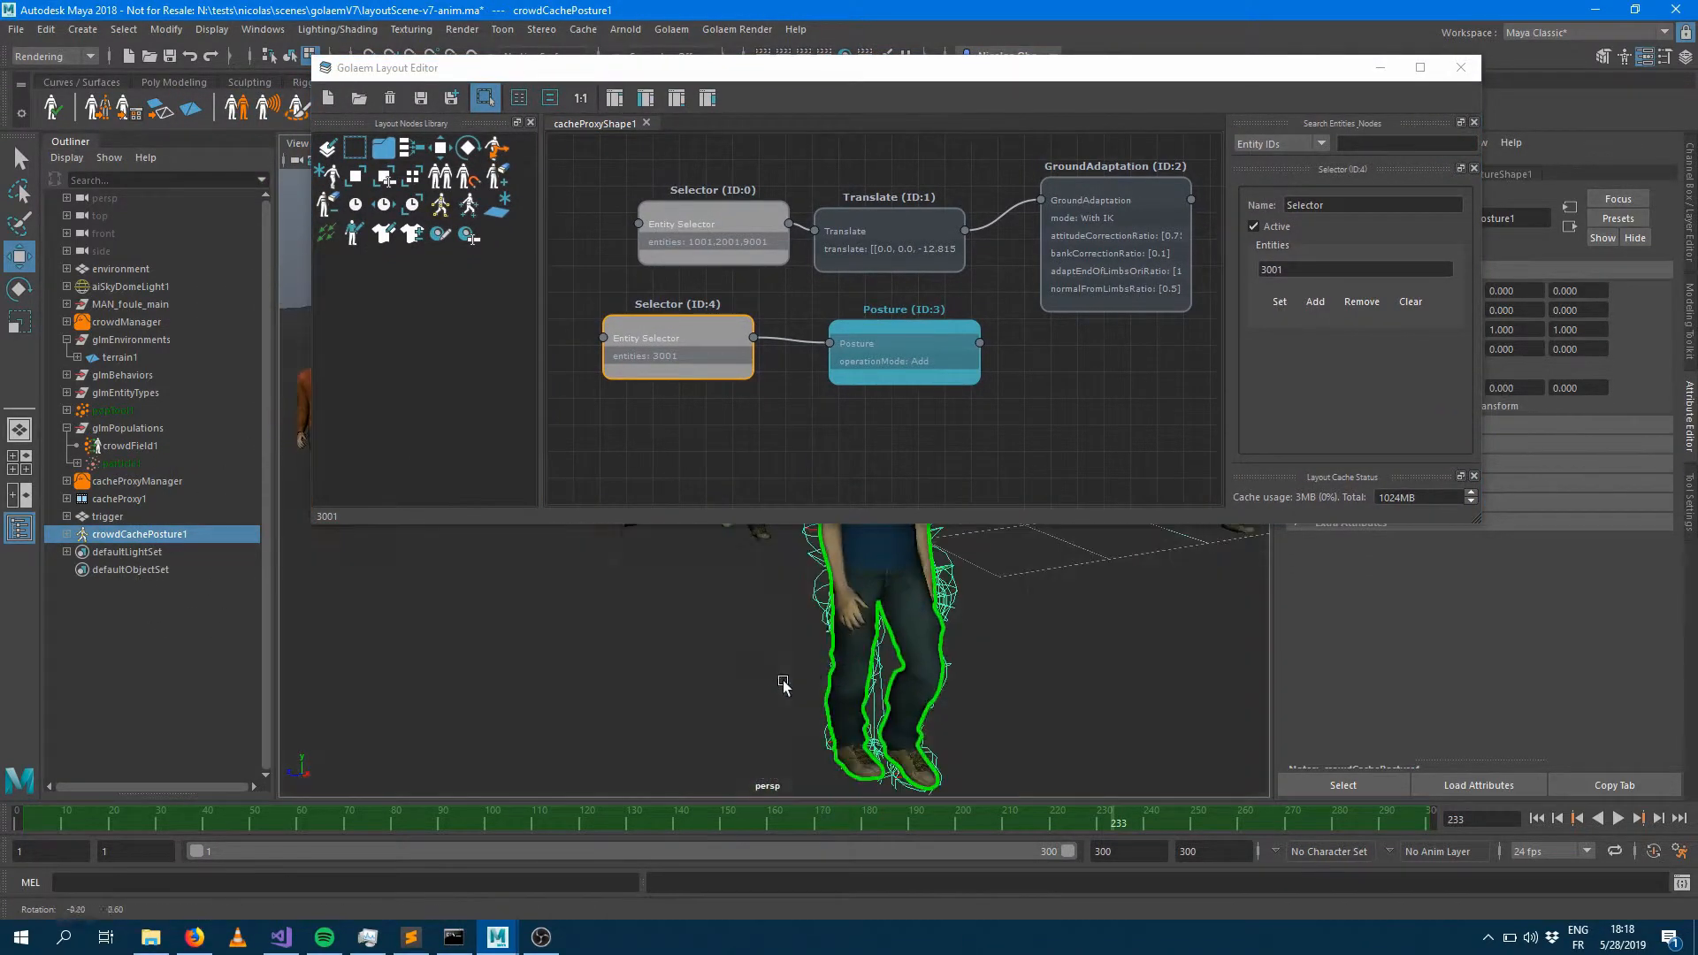
{"action": "middle_click_drag", "start_coordinate": [846, 690], "coordinate": [783, 663], "text": "alt"}
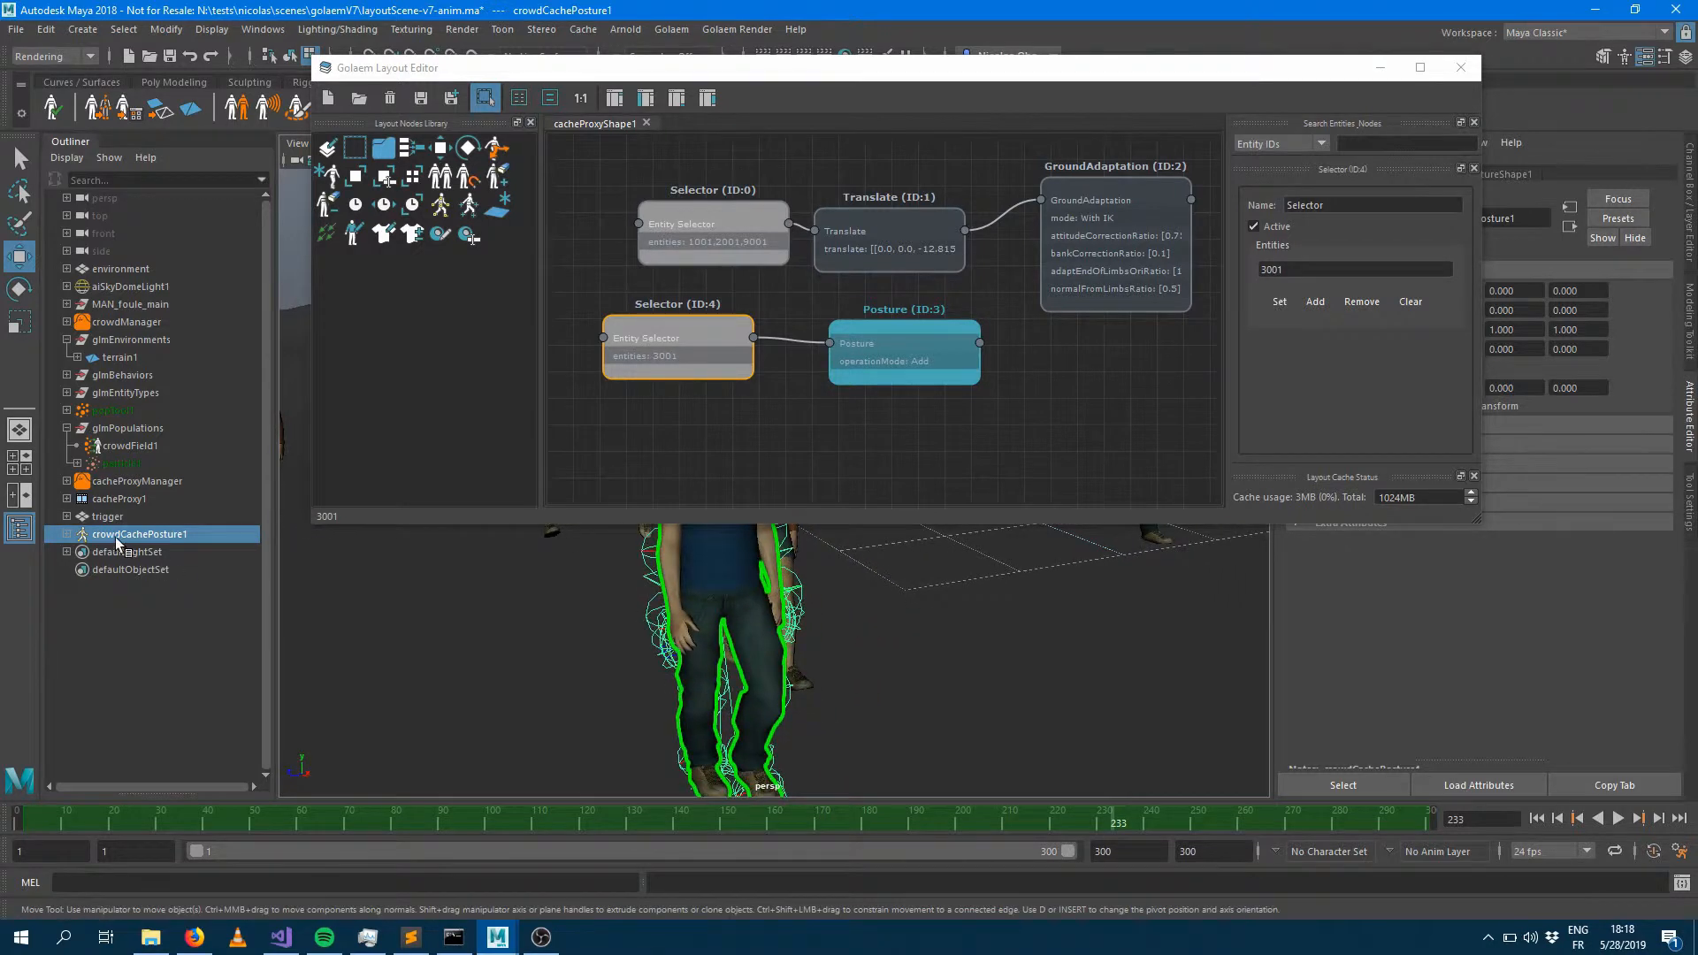
{"action": "left_click", "coordinate": [67, 534]}
{"action": "left_click", "coordinate": [125, 569]}
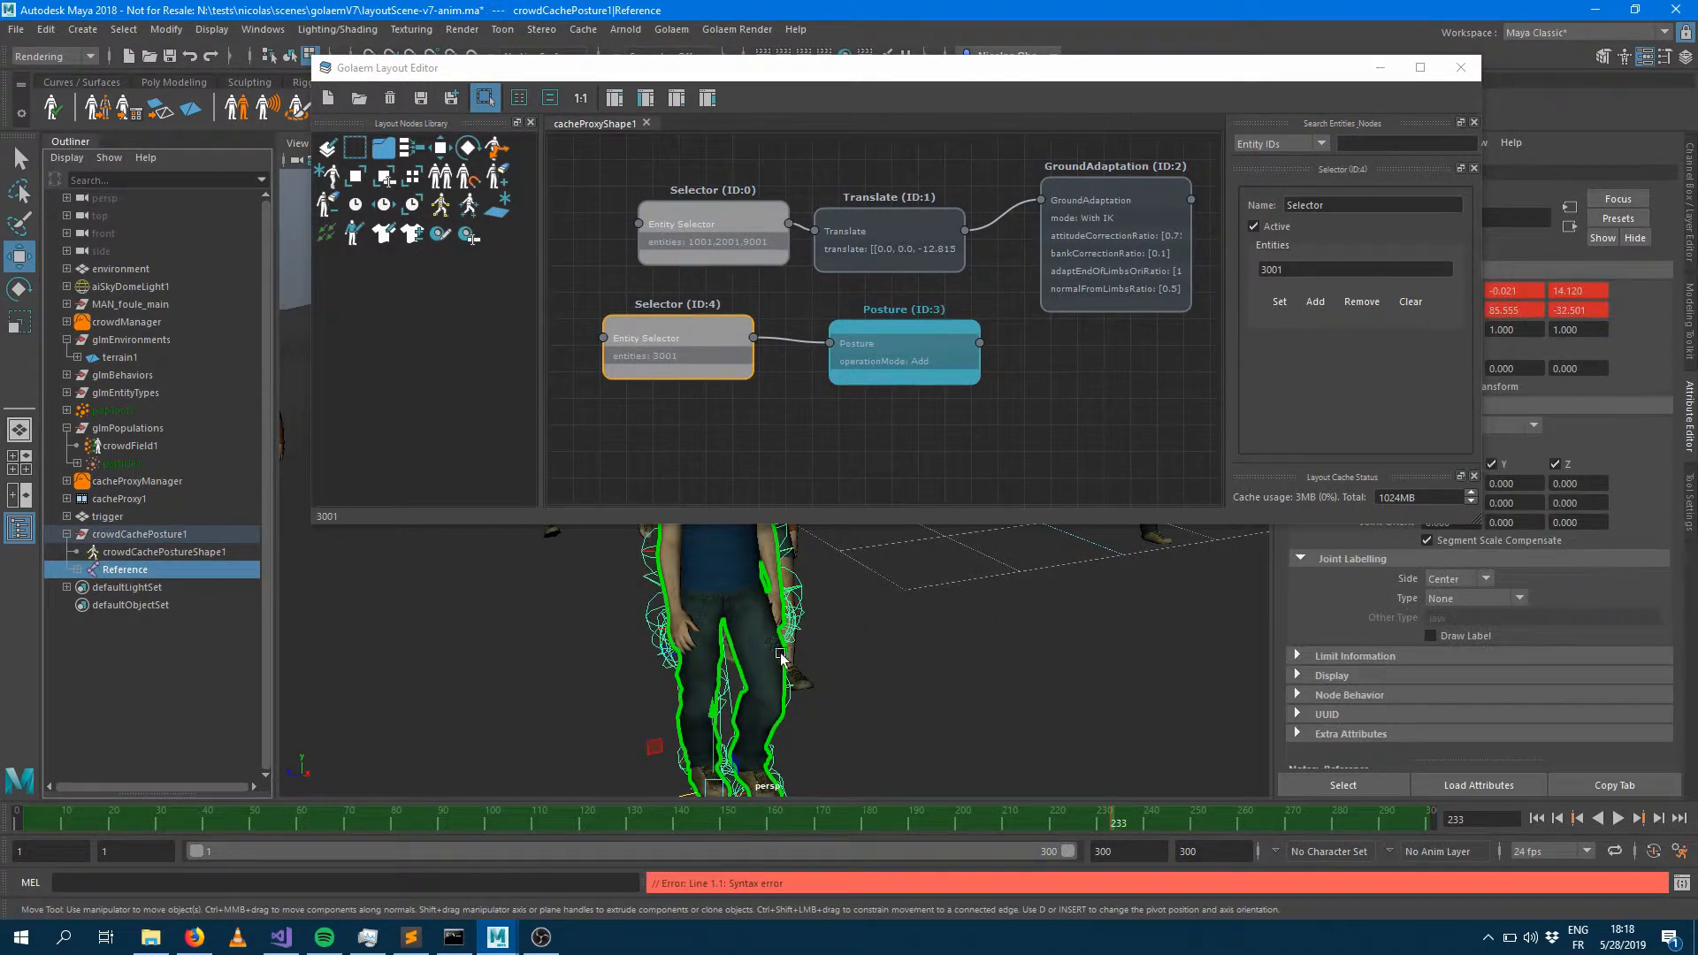
{"action": "left_click_drag", "start_coordinate": [843, 68], "coordinate": [1374, 172]}
{"action": "left_click", "coordinate": [815, 161]}
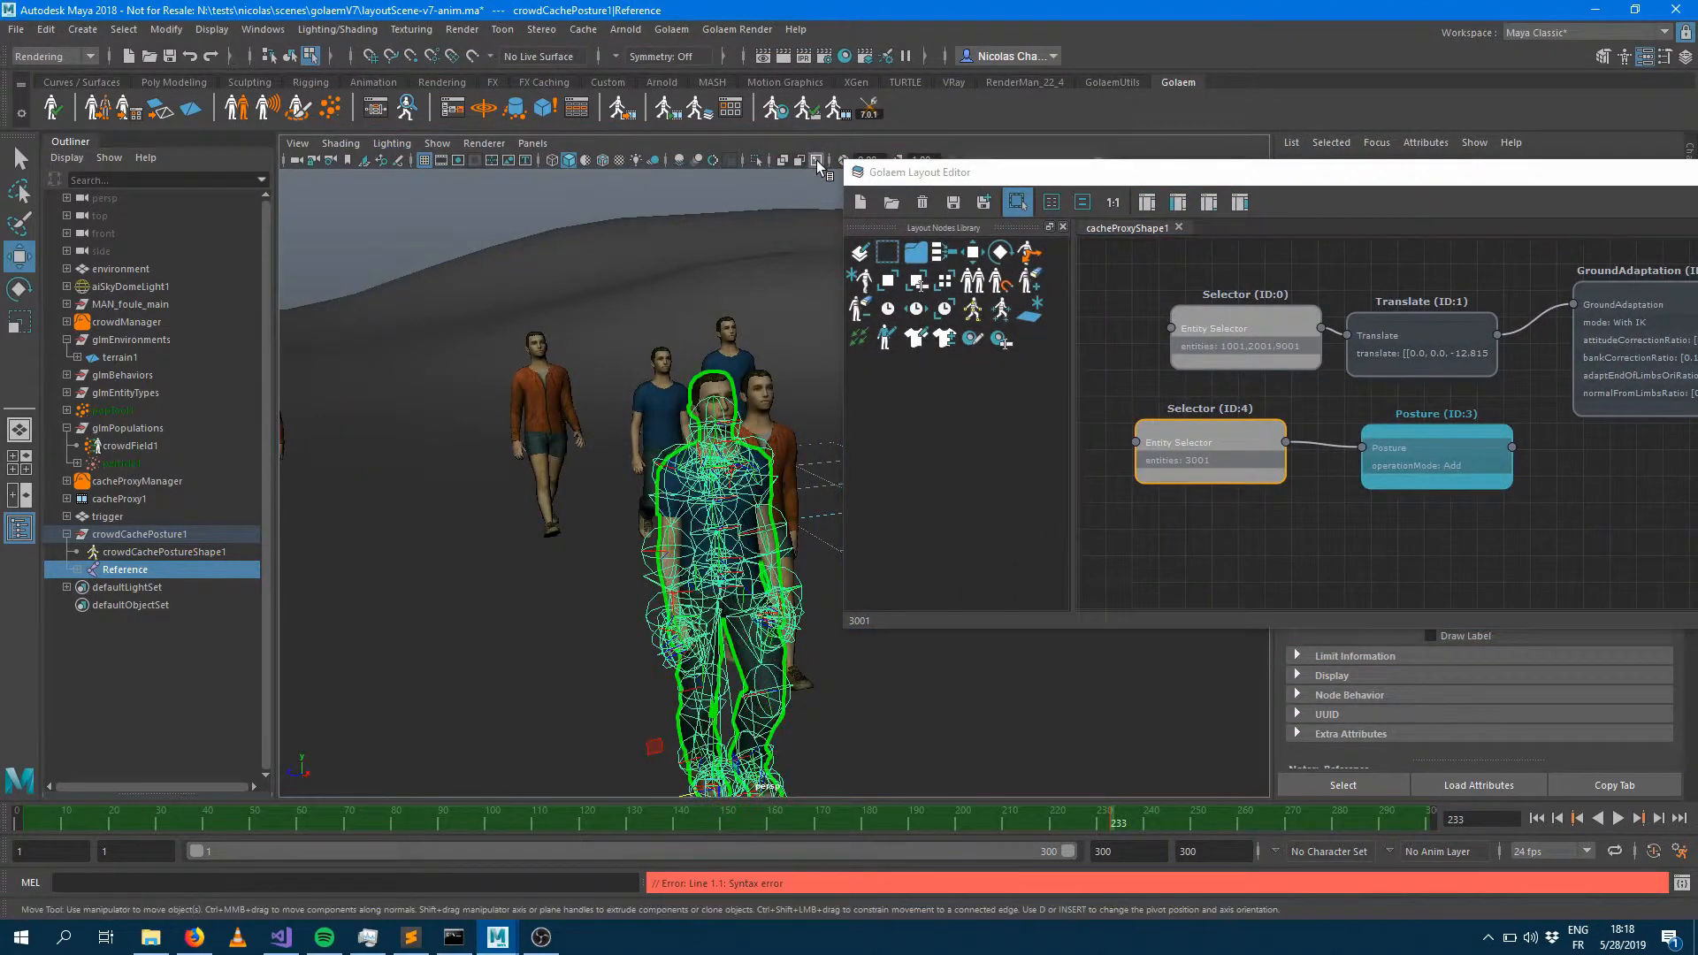
Reduce the joint display size to 0.04 so the posture skeleton is easier to see
{"action": "scroll", "coordinate": [699, 491], "scroll_direction": "down", "scroll_amount": 3}
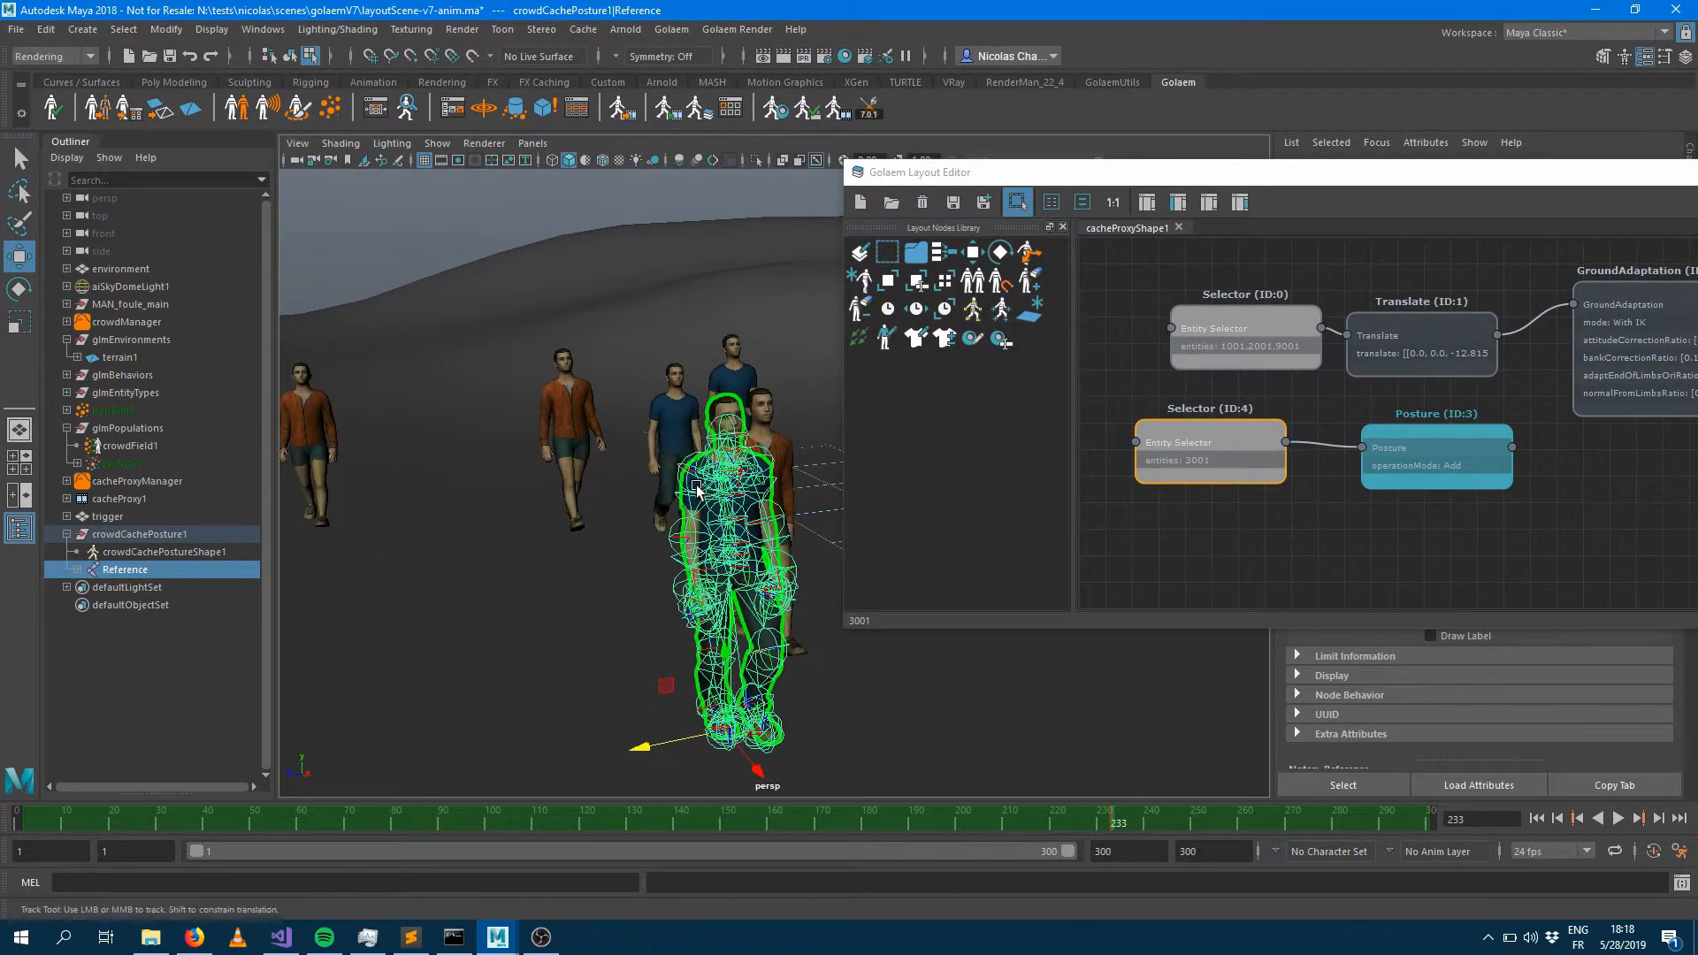
{"action": "middle_click_drag", "start_coordinate": [699, 489], "coordinate": [592, 417], "text": "alt"}
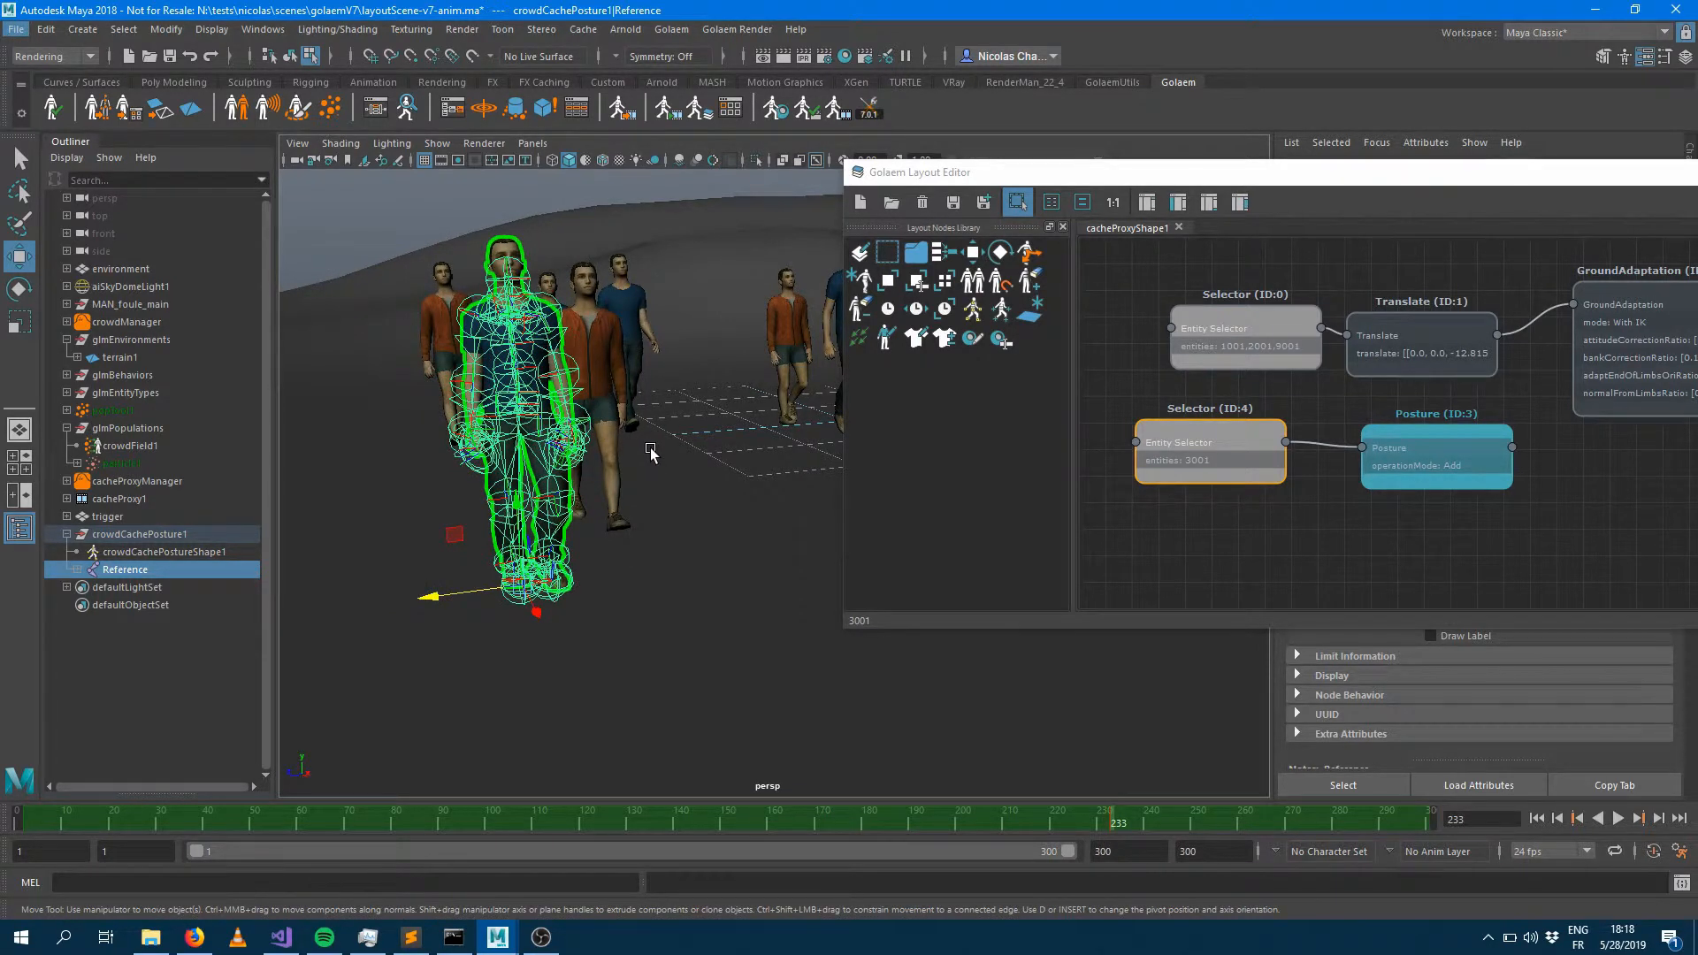
{"action": "left_click", "coordinate": [213, 29]}
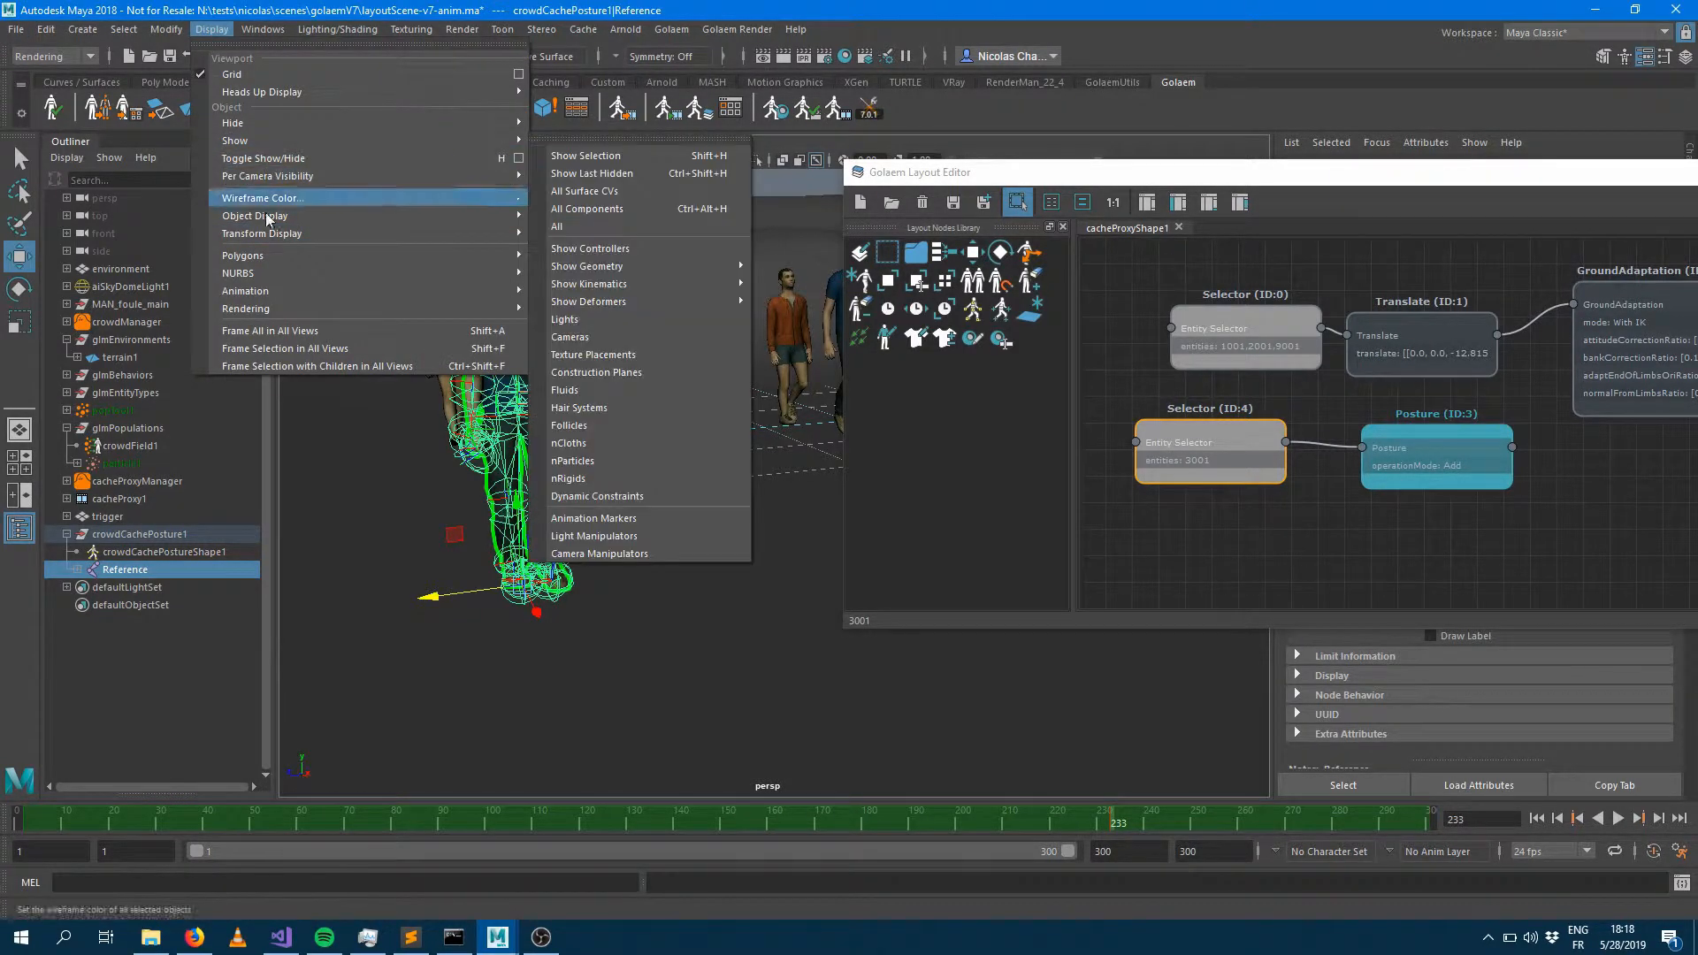
{"action": "mouse_move", "coordinate": [265, 291]}
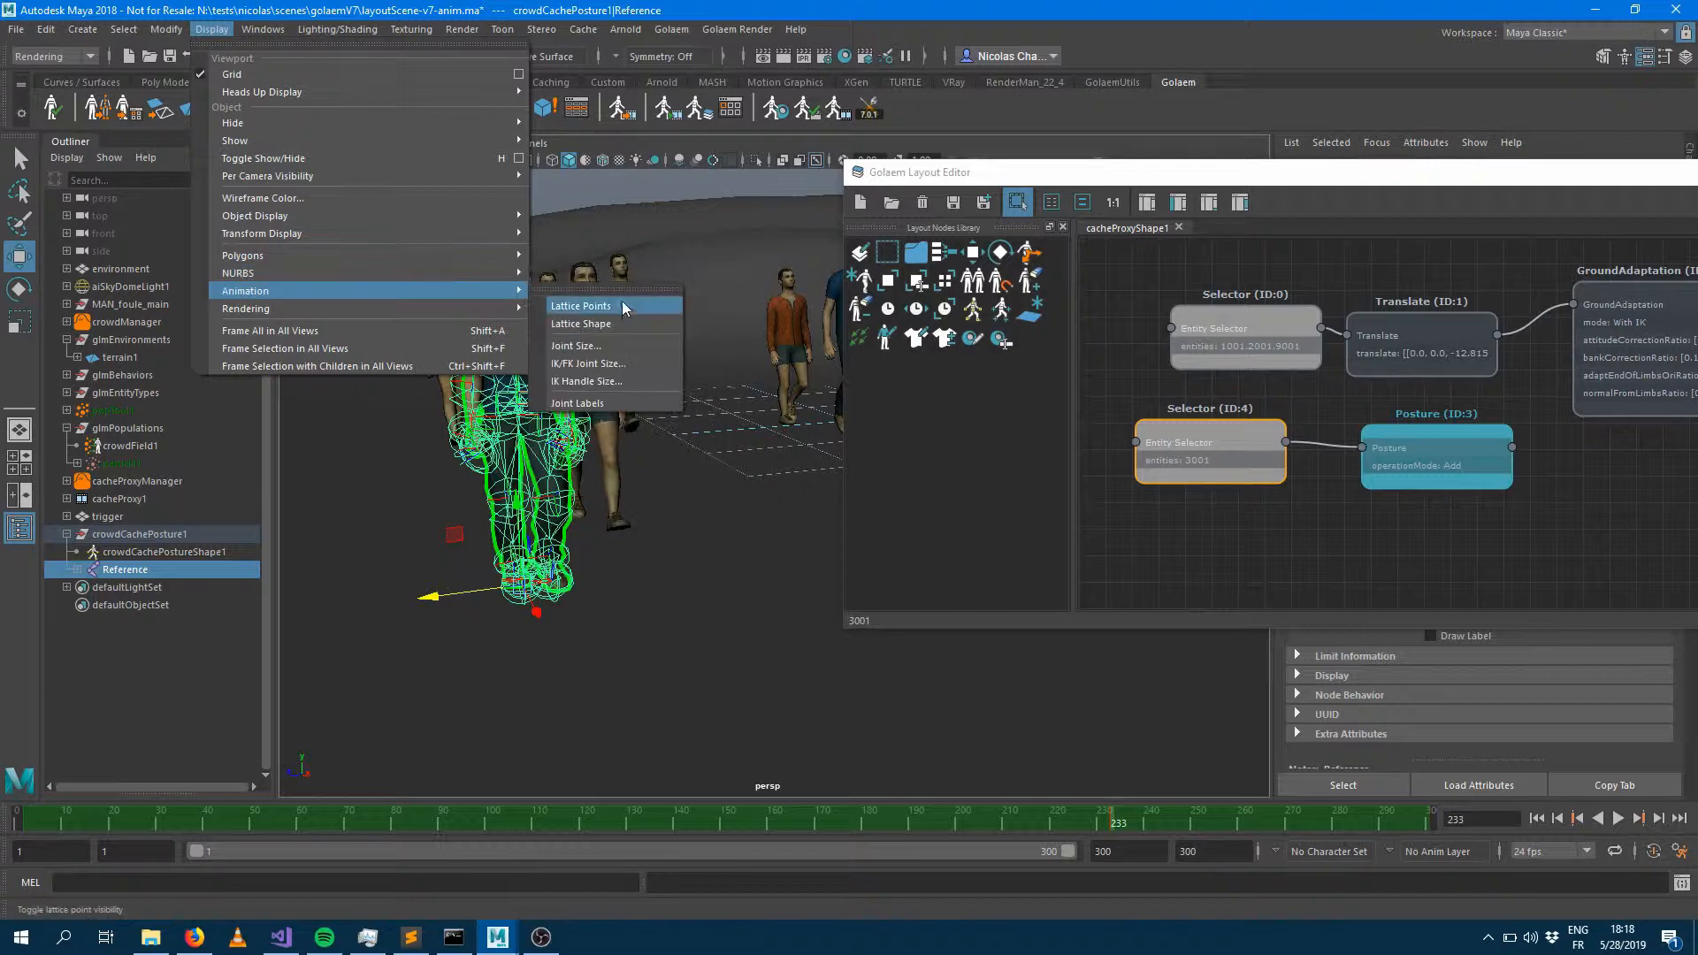
{"action": "left_click", "coordinate": [610, 346]}
{"action": "left_click_drag", "start_coordinate": [661, 368], "coordinate": [657, 369]}
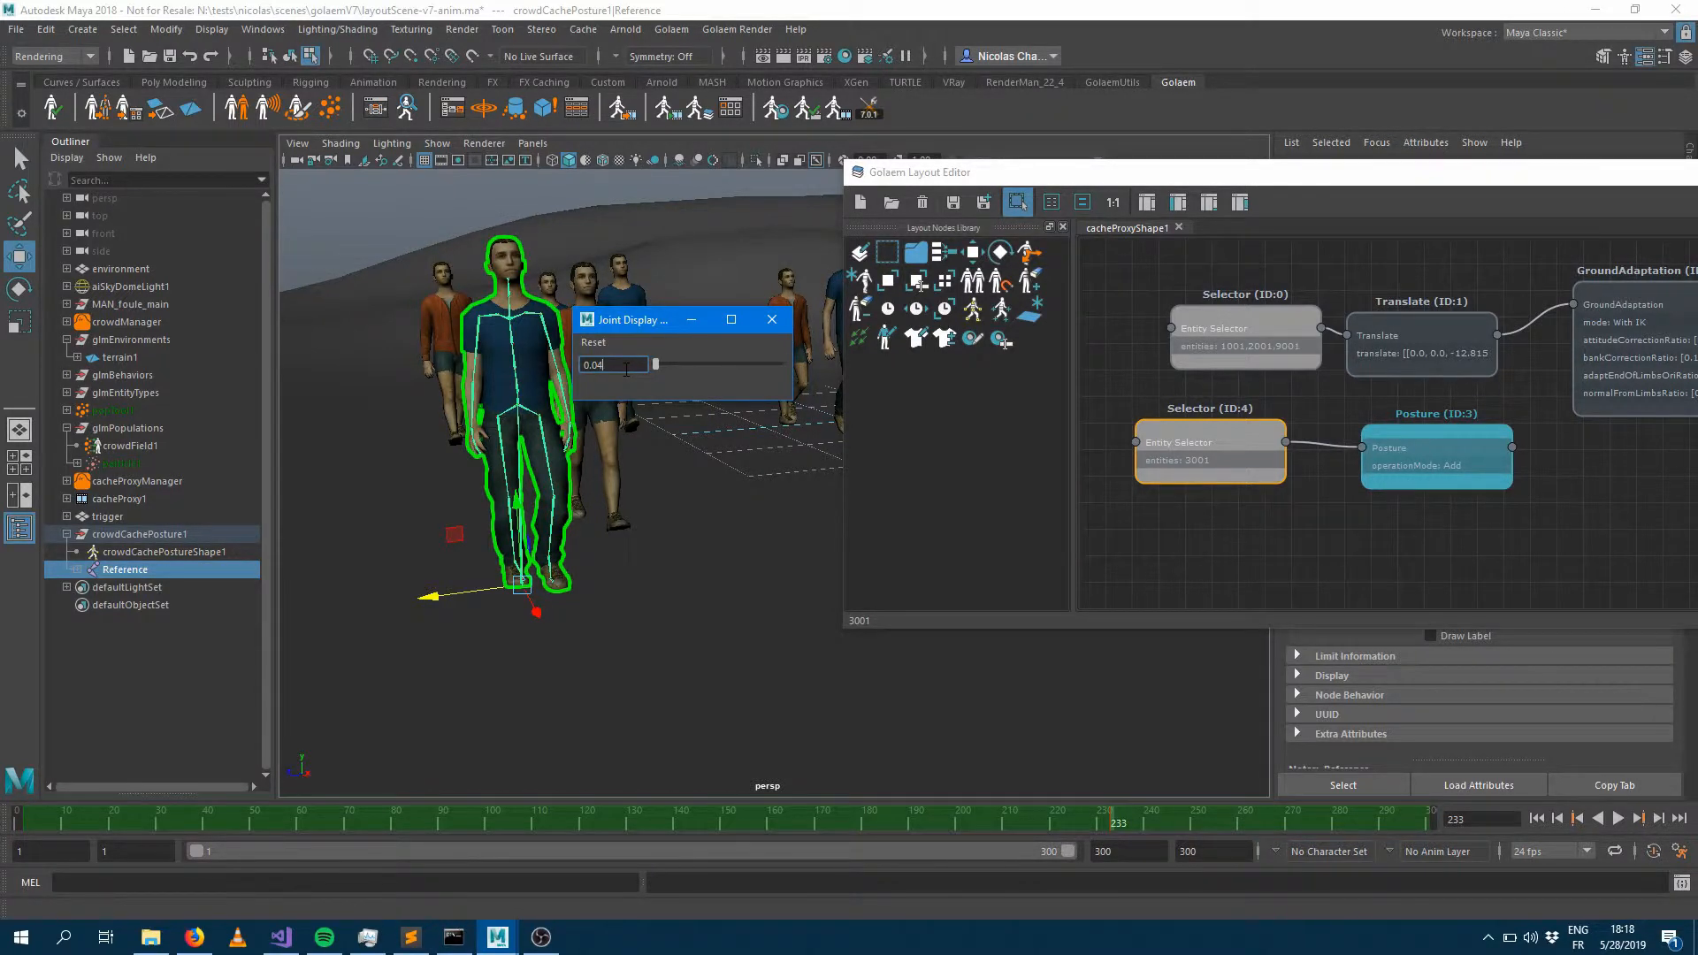
{"action": "left_click", "coordinate": [772, 319]}
Scrub and play the animation from about frame 141 to check how the posture skeleton follows the selected character
{"action": "left_click_drag", "start_coordinate": [773, 826], "coordinate": [684, 806]}
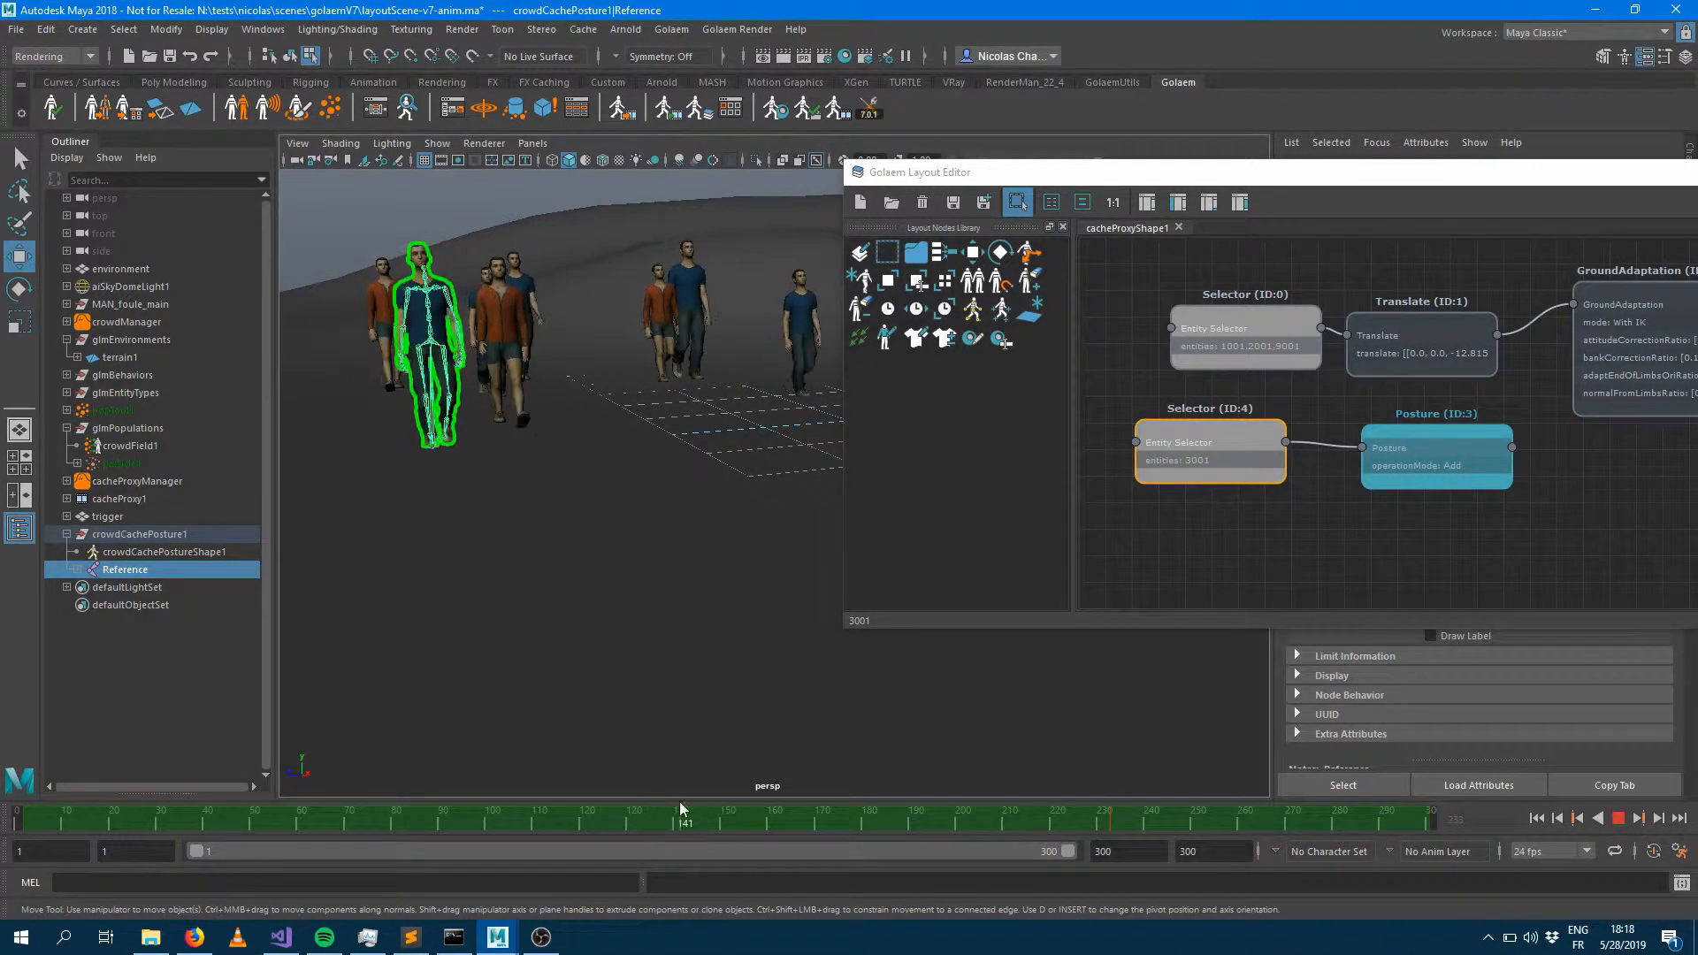
{"action": "left_click_drag", "start_coordinate": [475, 411], "coordinate": [534, 460], "text": "alt"}
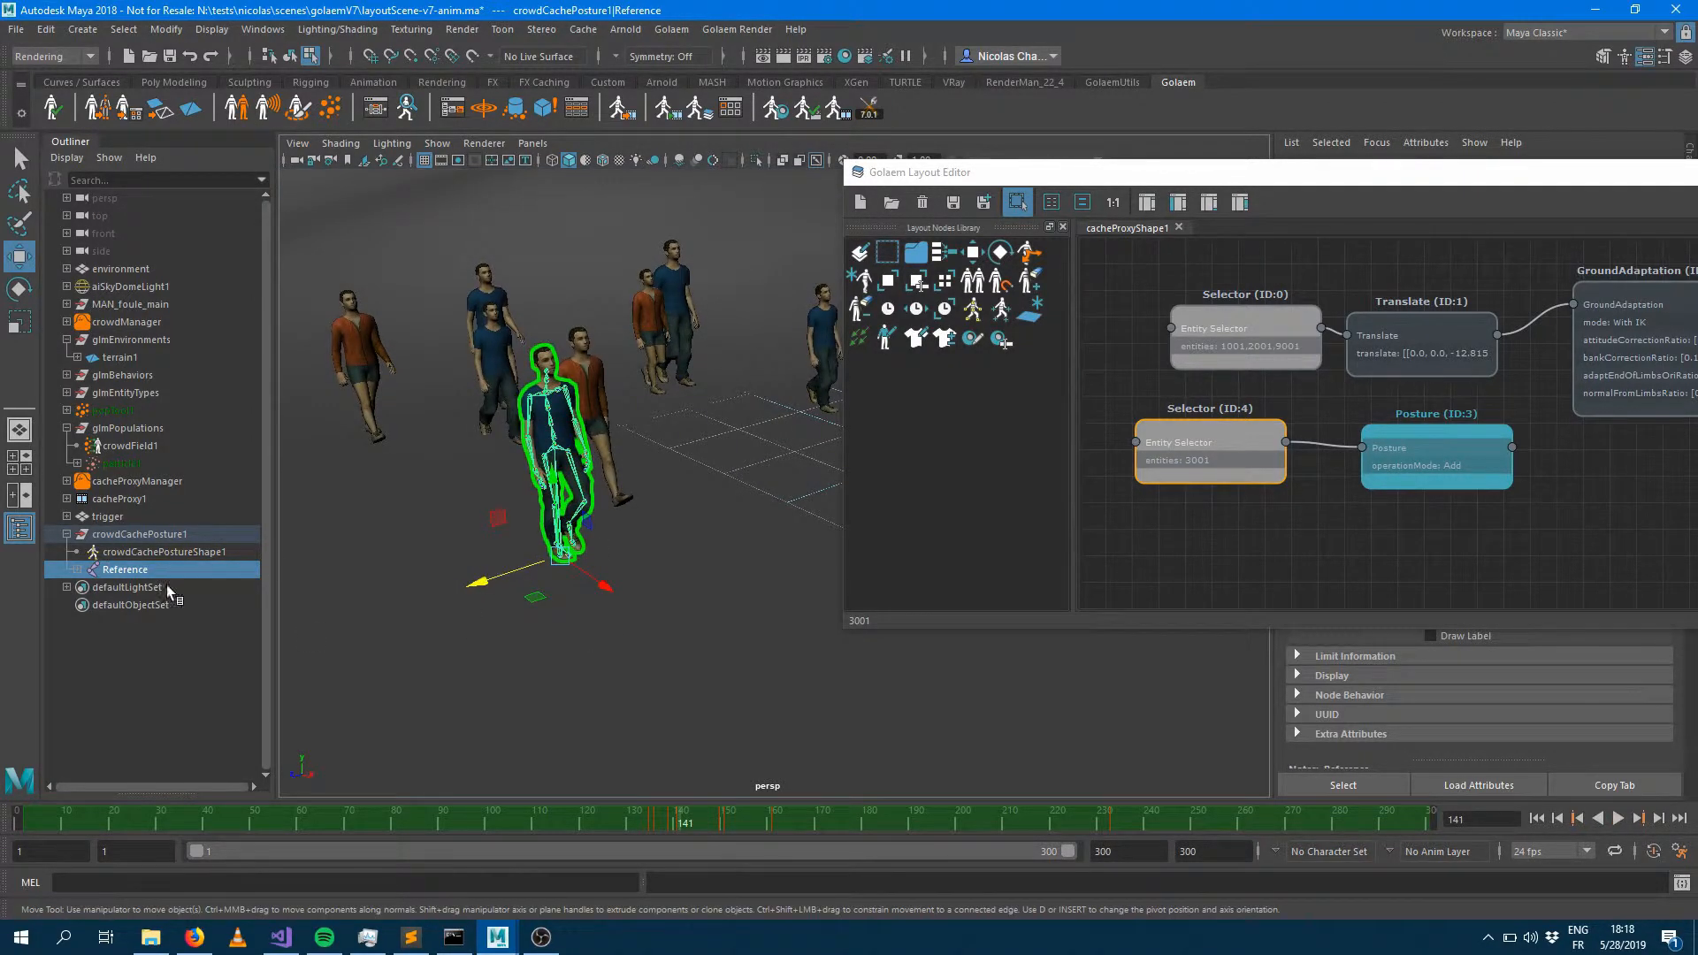
{"action": "key", "text": "alt+v"}
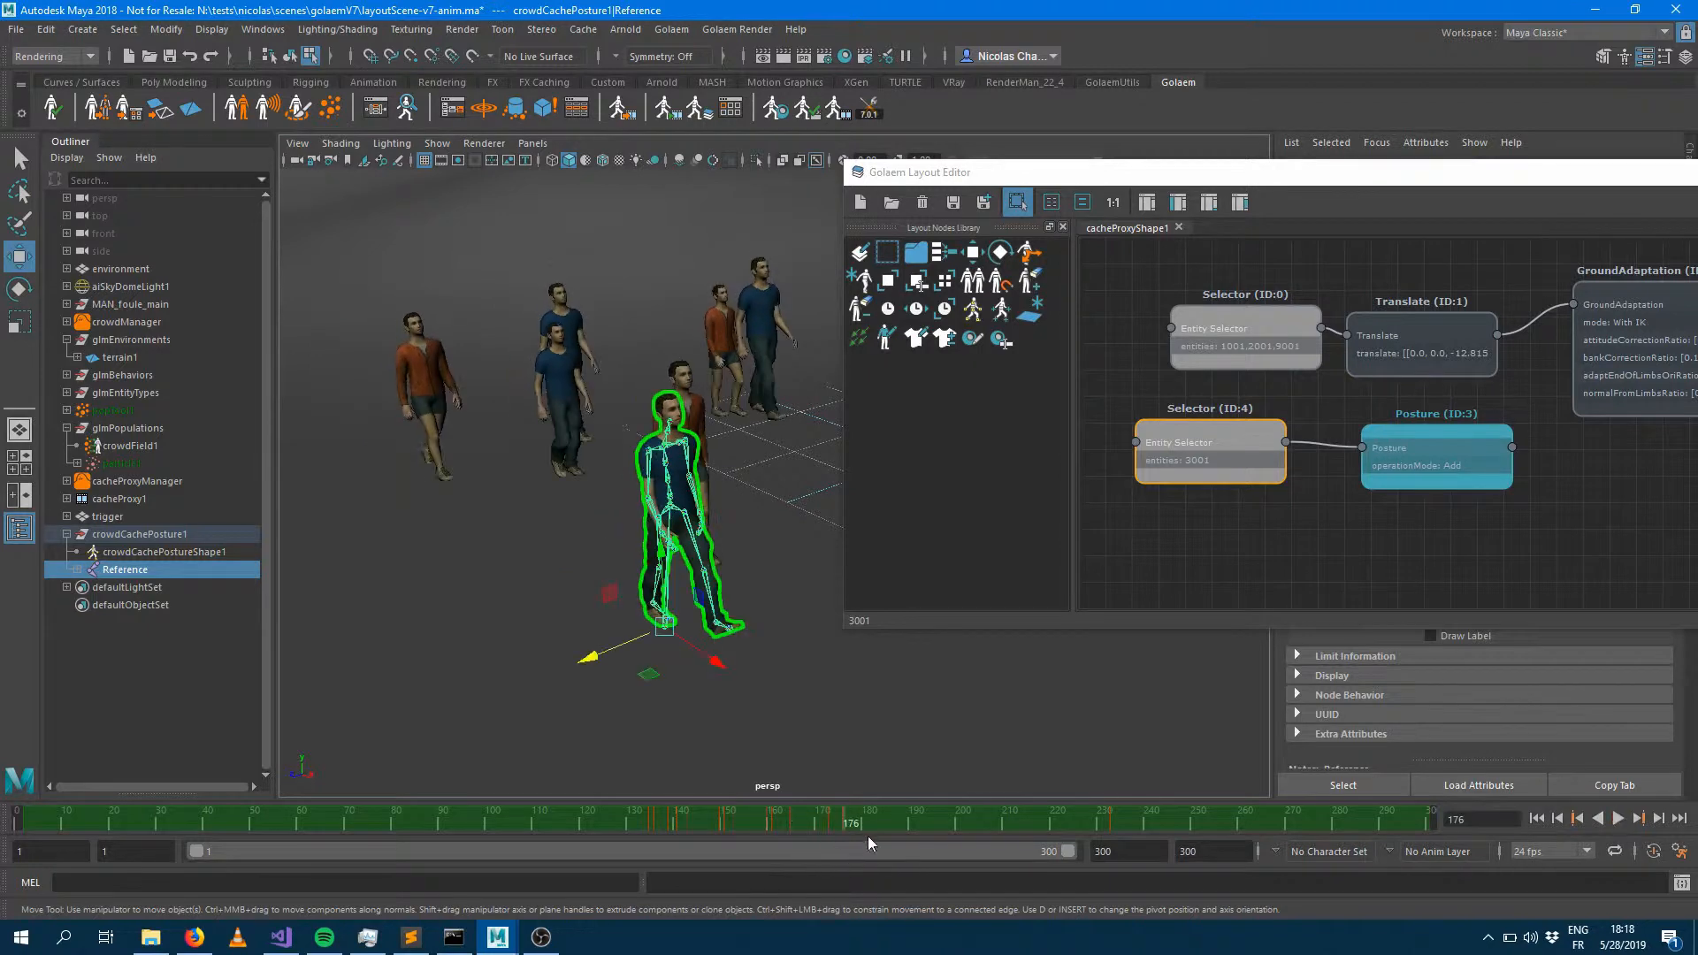
{"action": "left_click_drag", "start_coordinate": [725, 825], "coordinate": [690, 824]}
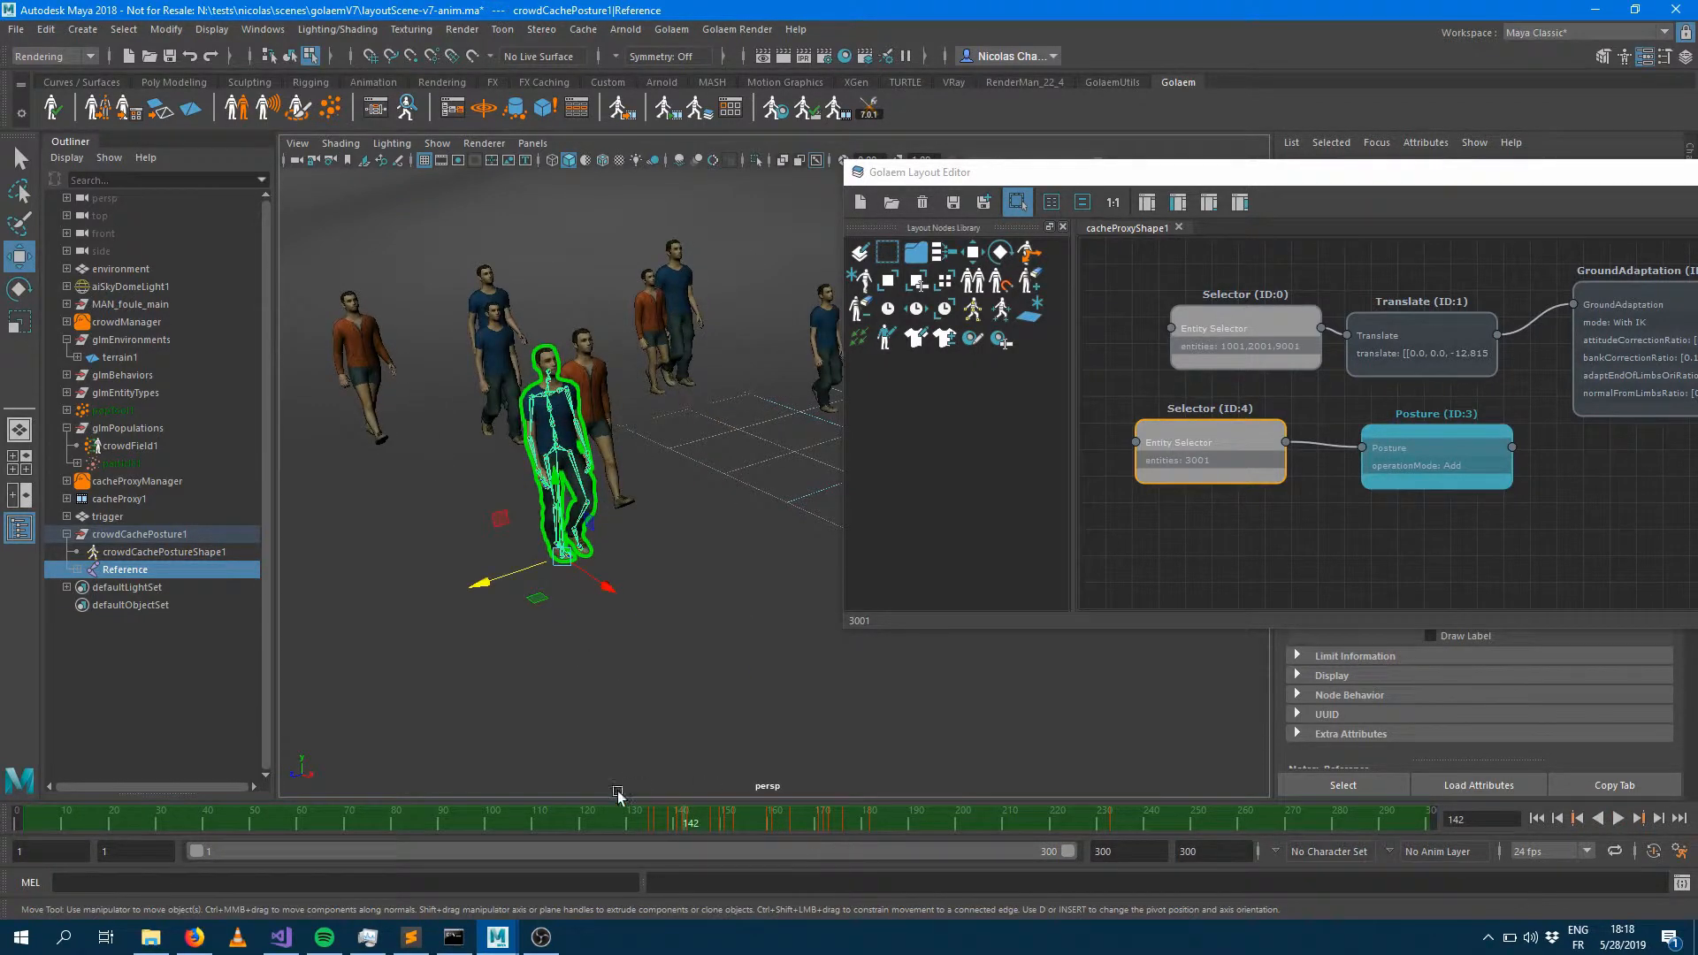
{"action": "key", "text": "alt+v"}
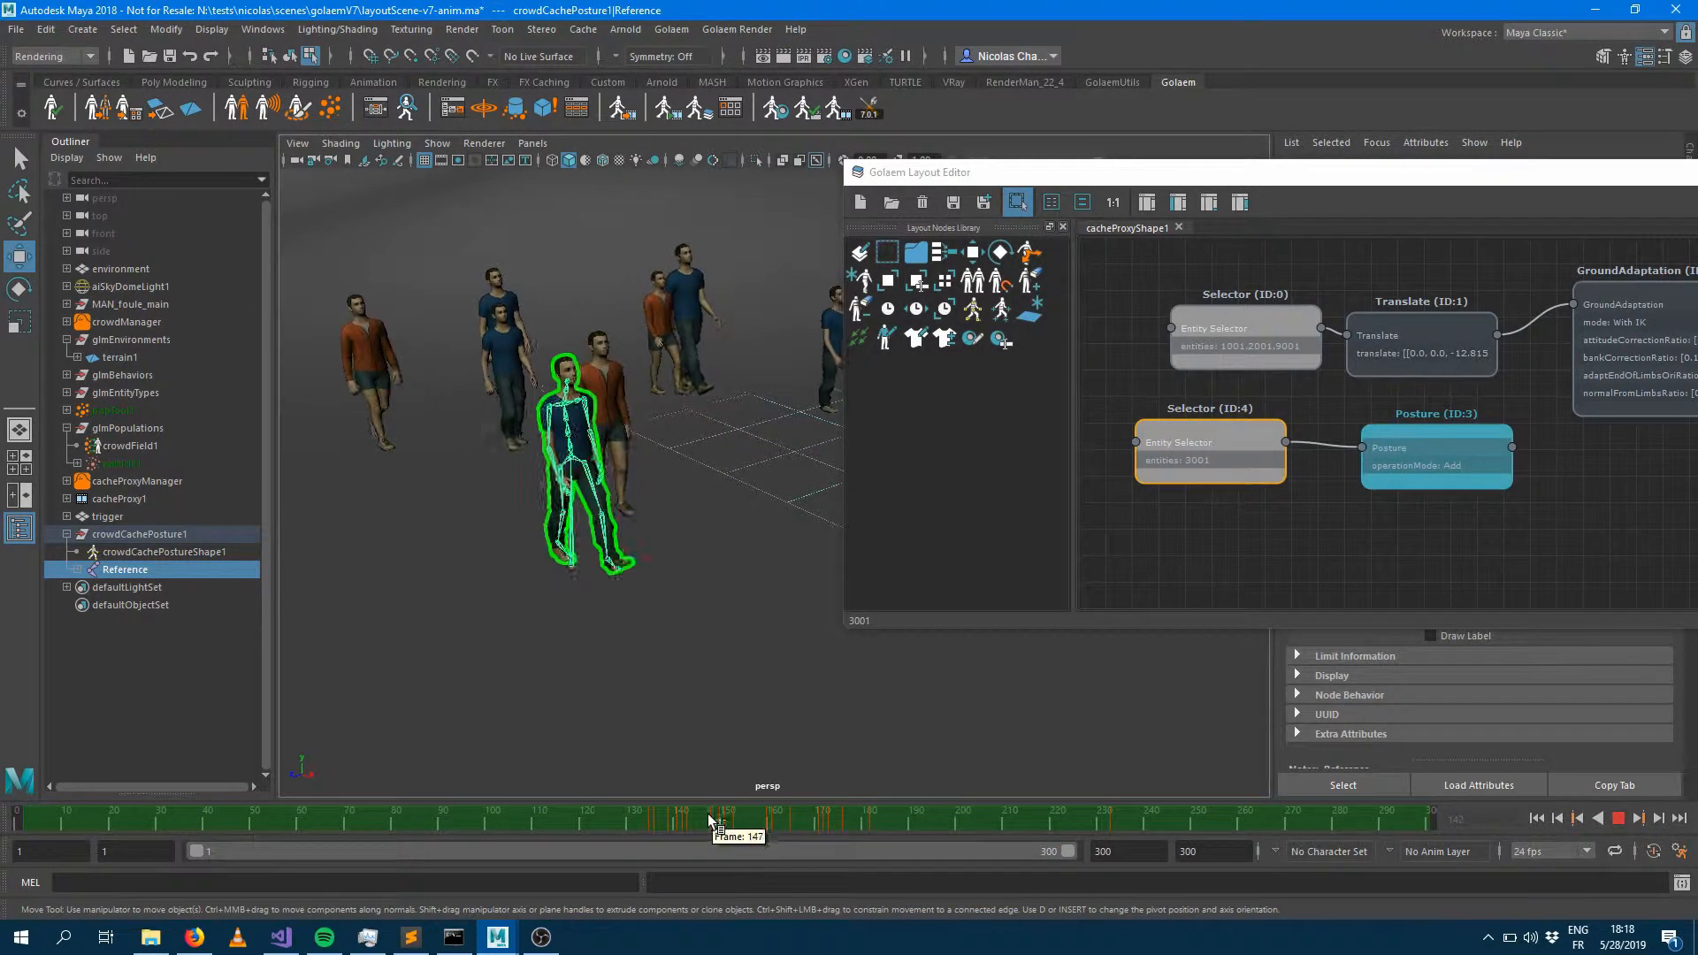
{"action": "key", "text": "alt+v"}
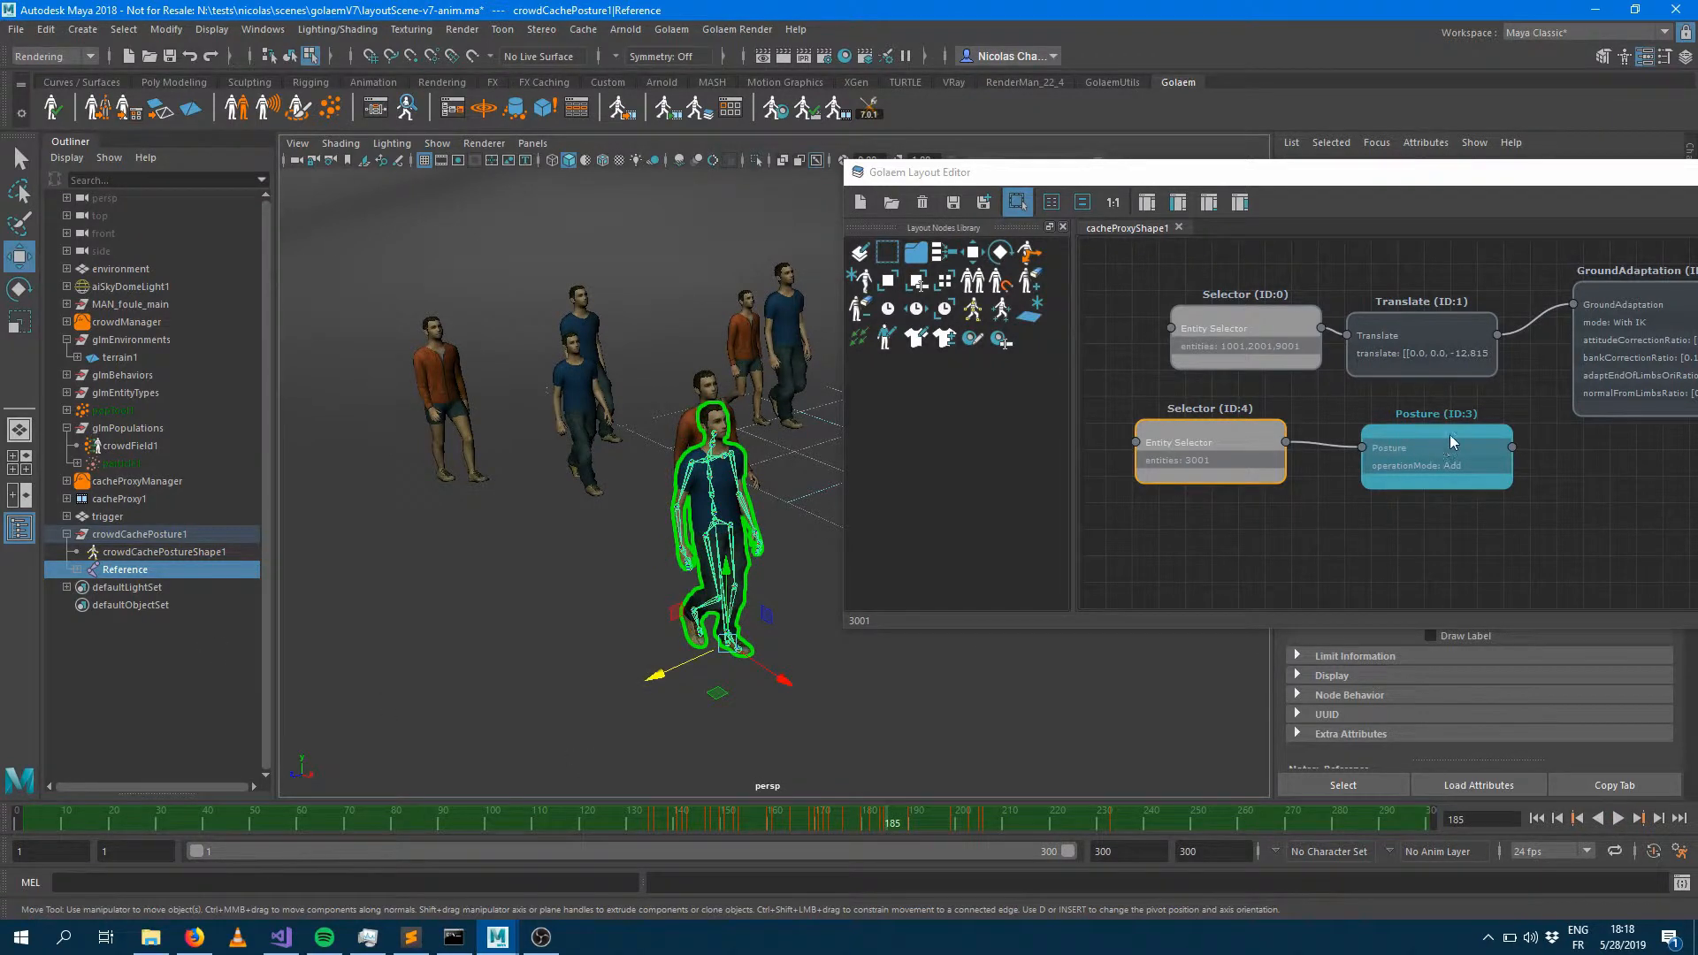
Check the operationMode choices of the Posture layout node, keep Add, and move the Layout Editor clear of the characters
{"action": "left_click_drag", "start_coordinate": [1433, 174], "coordinate": [927, 164]}
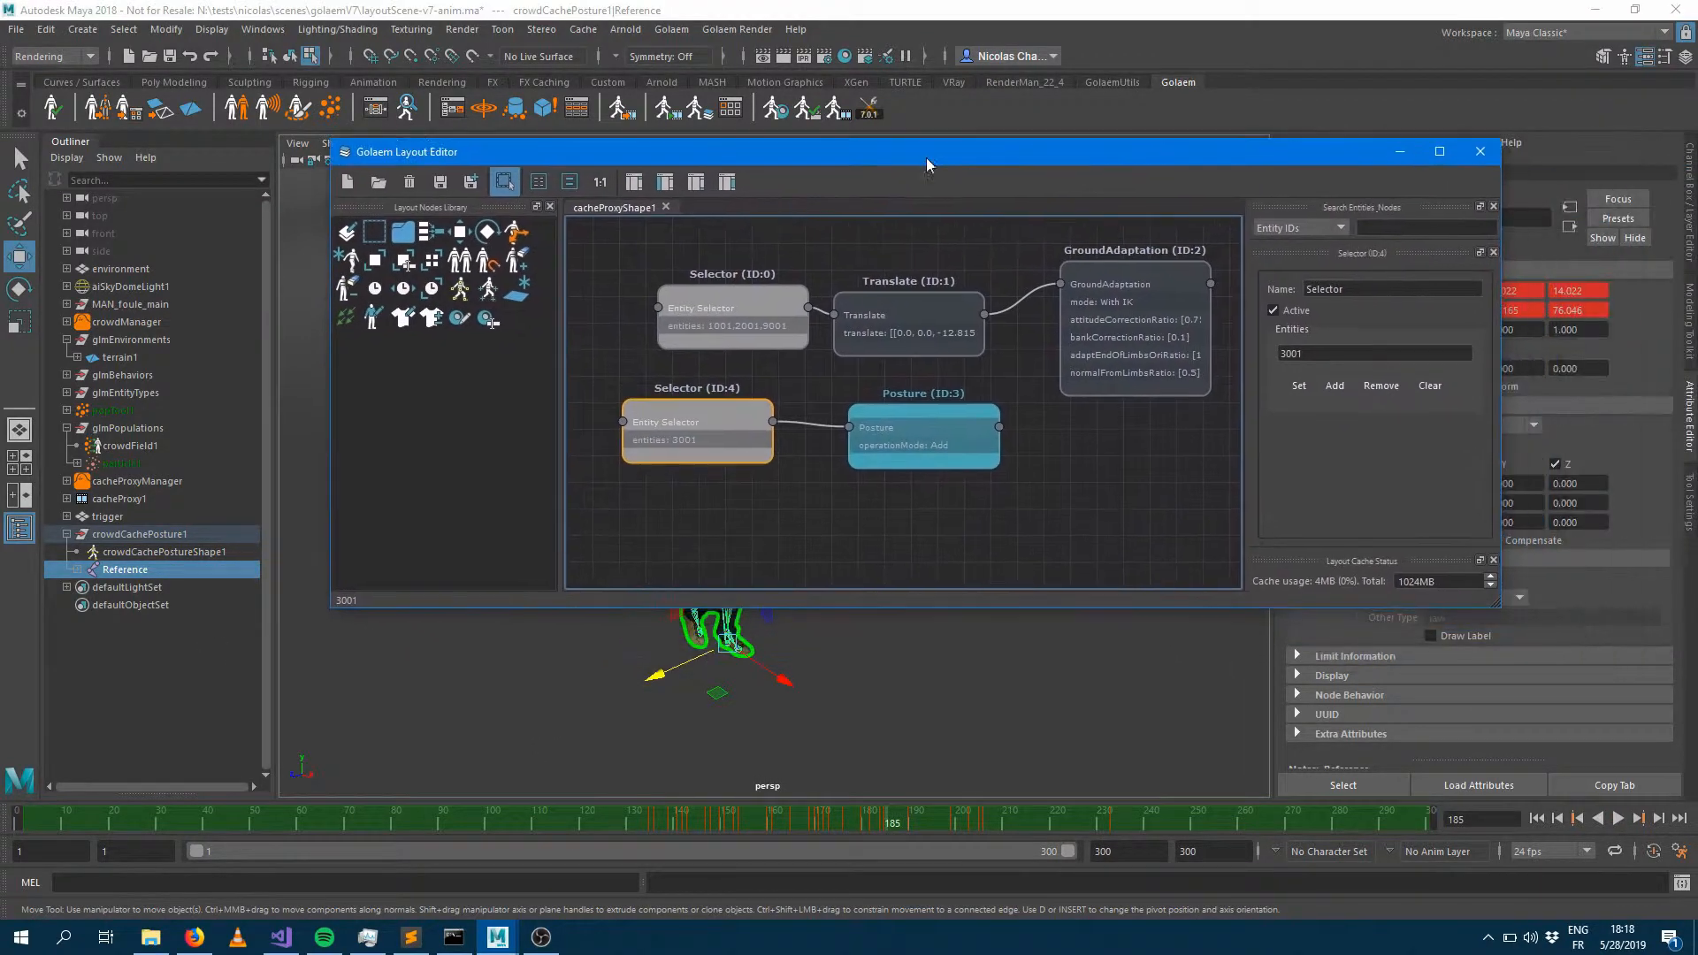
{"action": "left_click", "coordinate": [952, 424]}
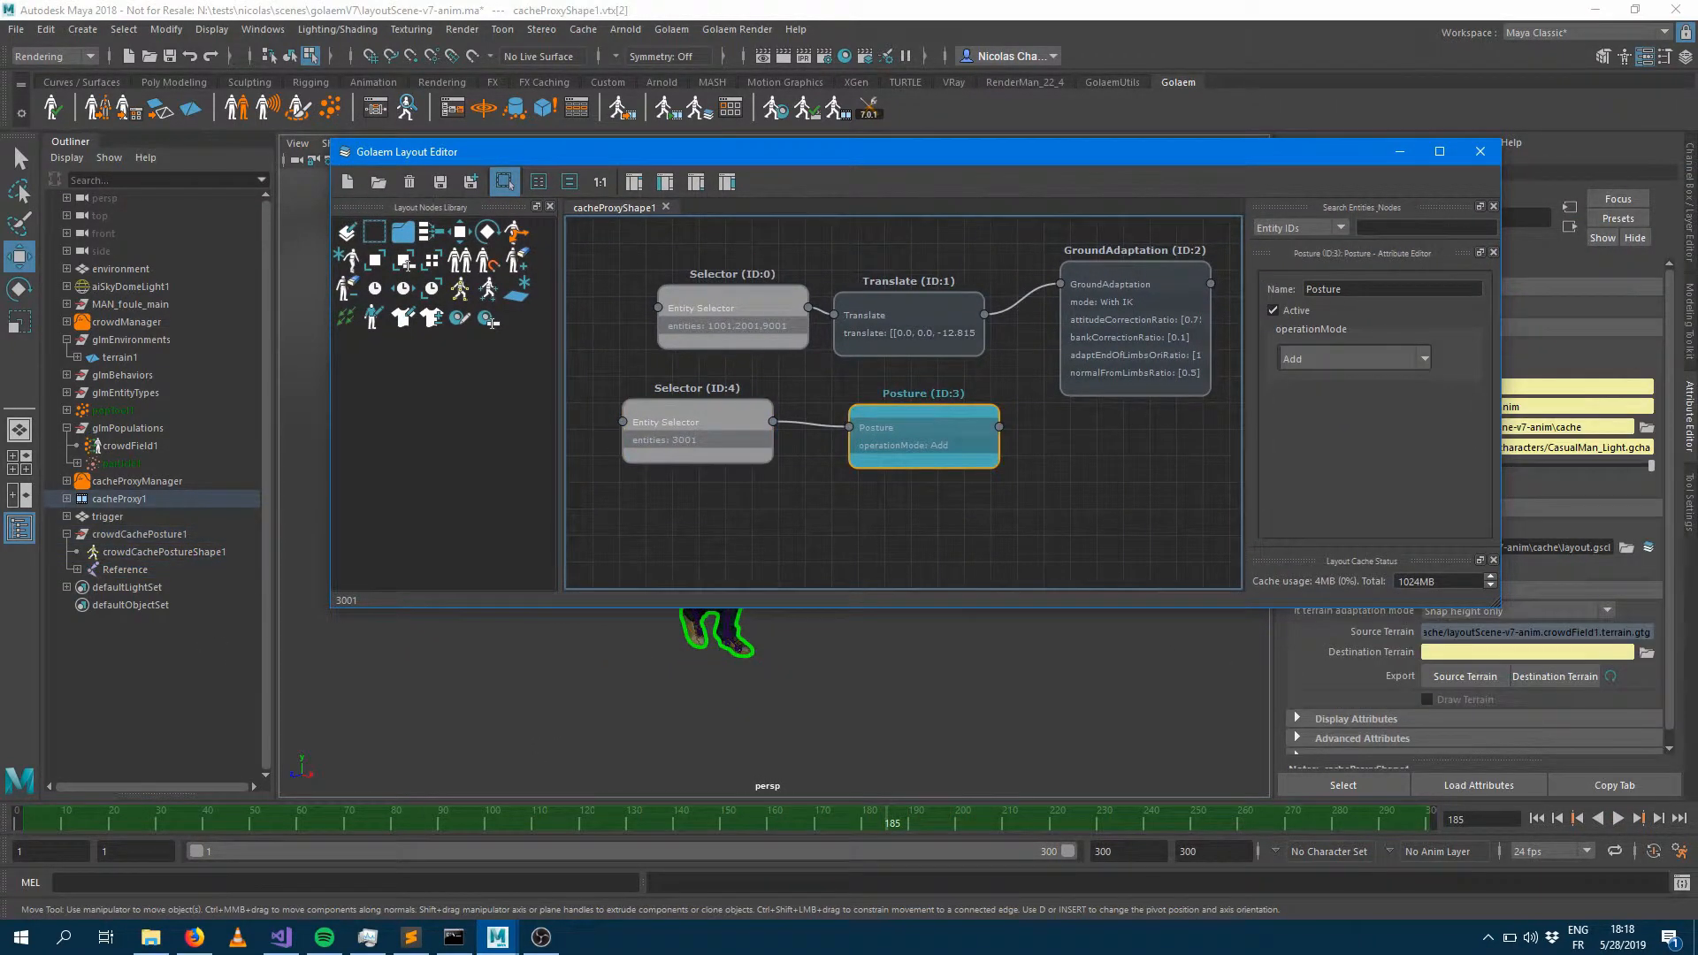
{"action": "left_click", "coordinate": [1326, 360]}
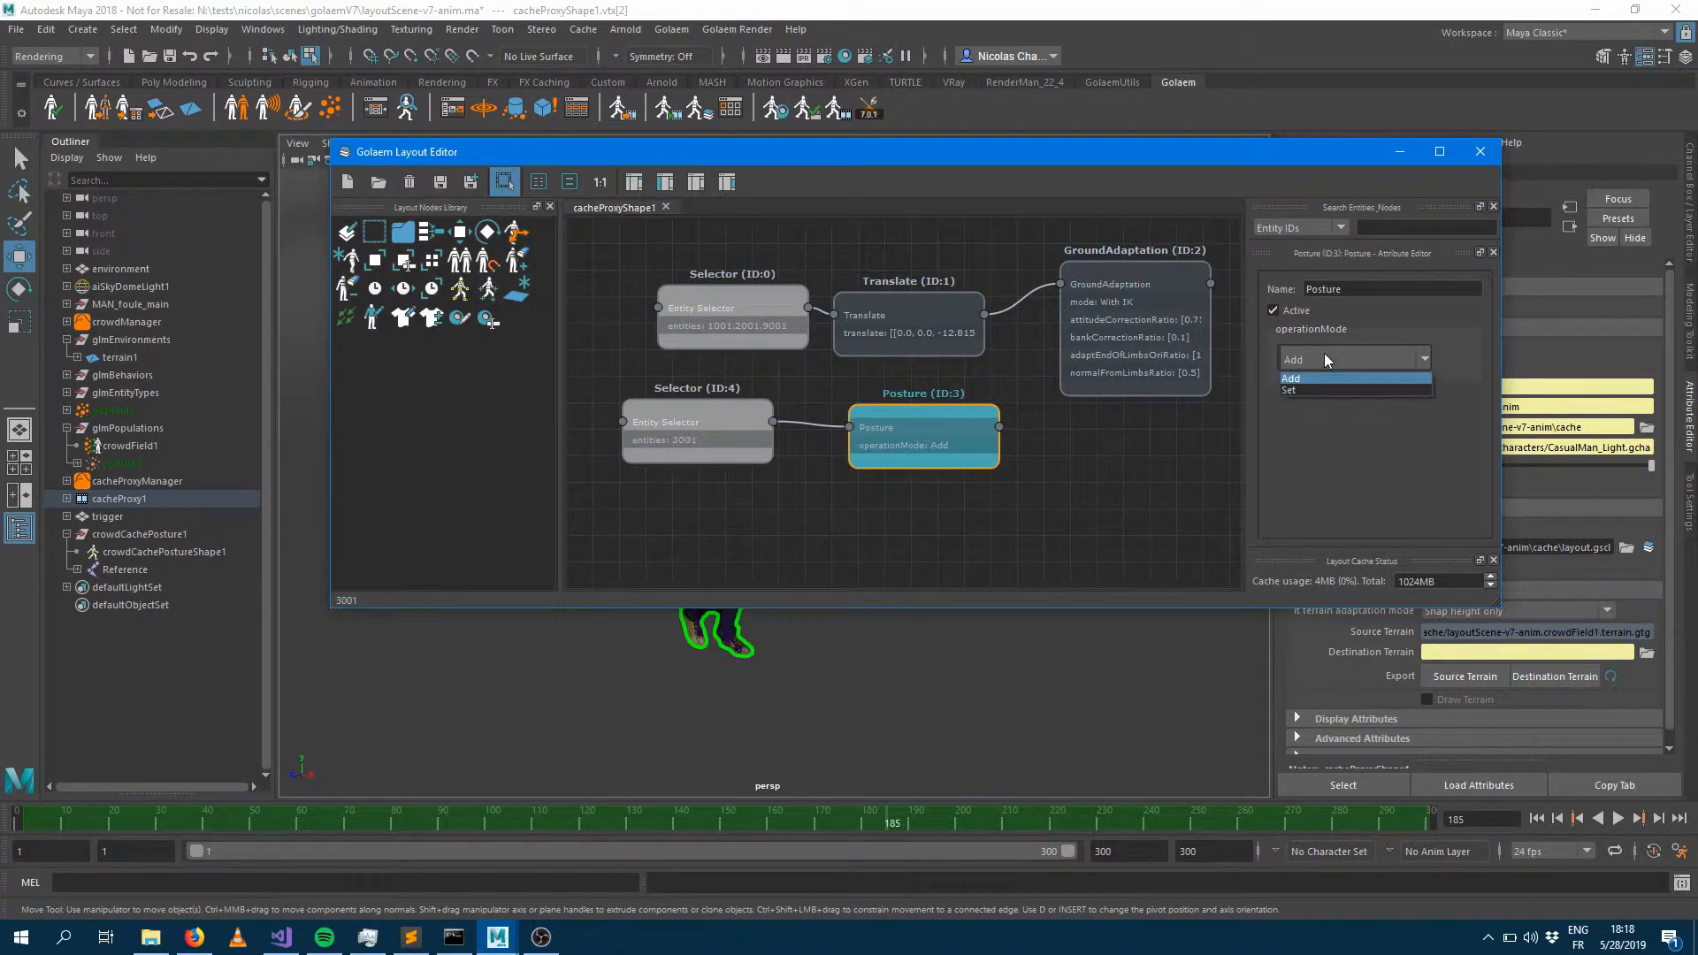
{"action": "left_click", "coordinate": [1326, 359]}
{"action": "left_click_drag", "start_coordinate": [793, 152], "coordinate": [1280, 156]}
Switch to object selection, select the posture skeleton's RightArm joint, and rotate it away from the body at frame 185
{"action": "left_click", "coordinate": [634, 541]}
{"action": "scroll", "coordinate": [634, 542], "scroll_direction": "up", "scroll_amount": 5}
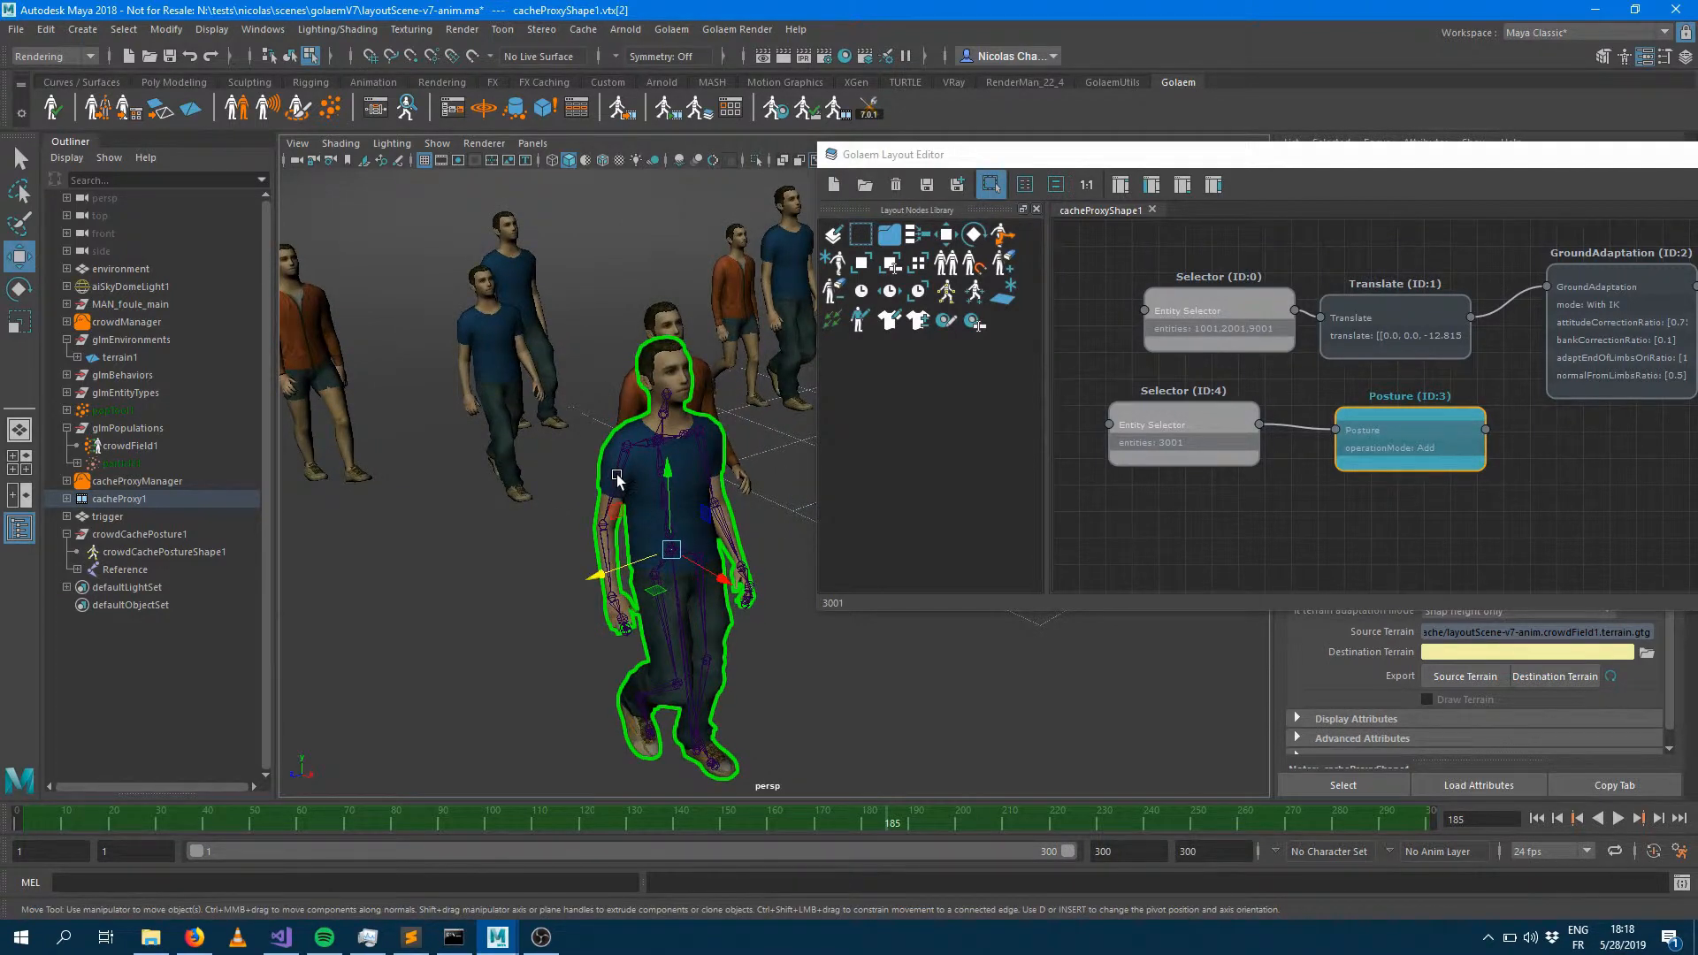
{"action": "left_click", "coordinate": [617, 477]}
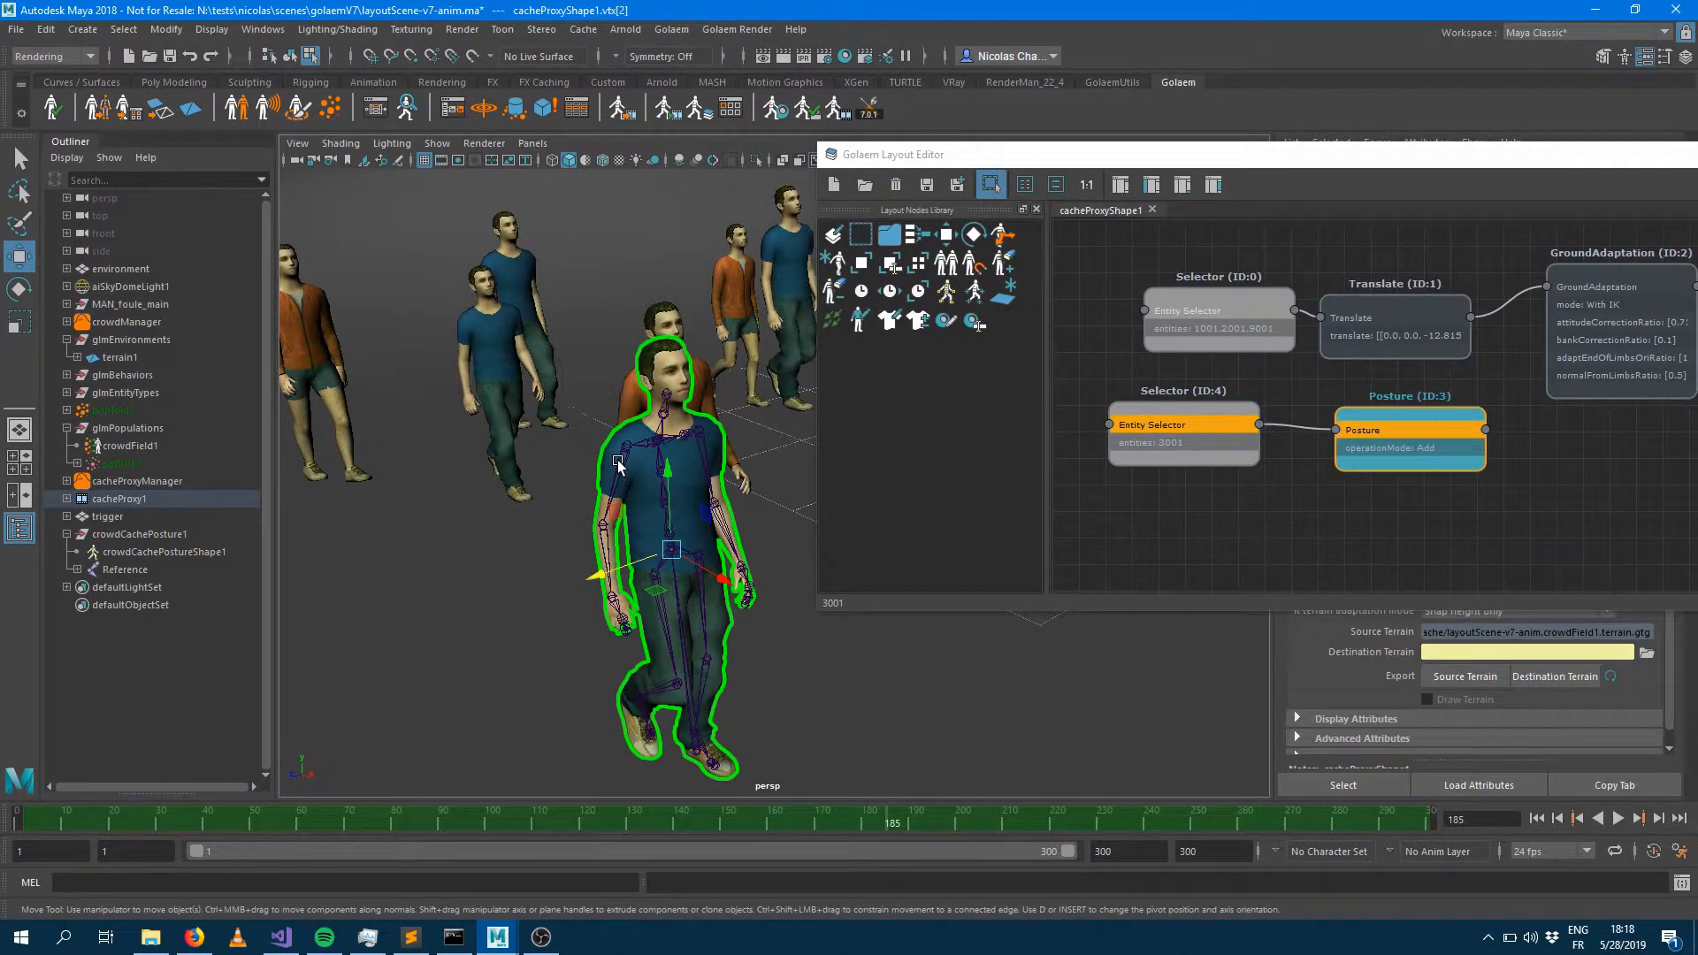
{"action": "key", "text": "F8"}
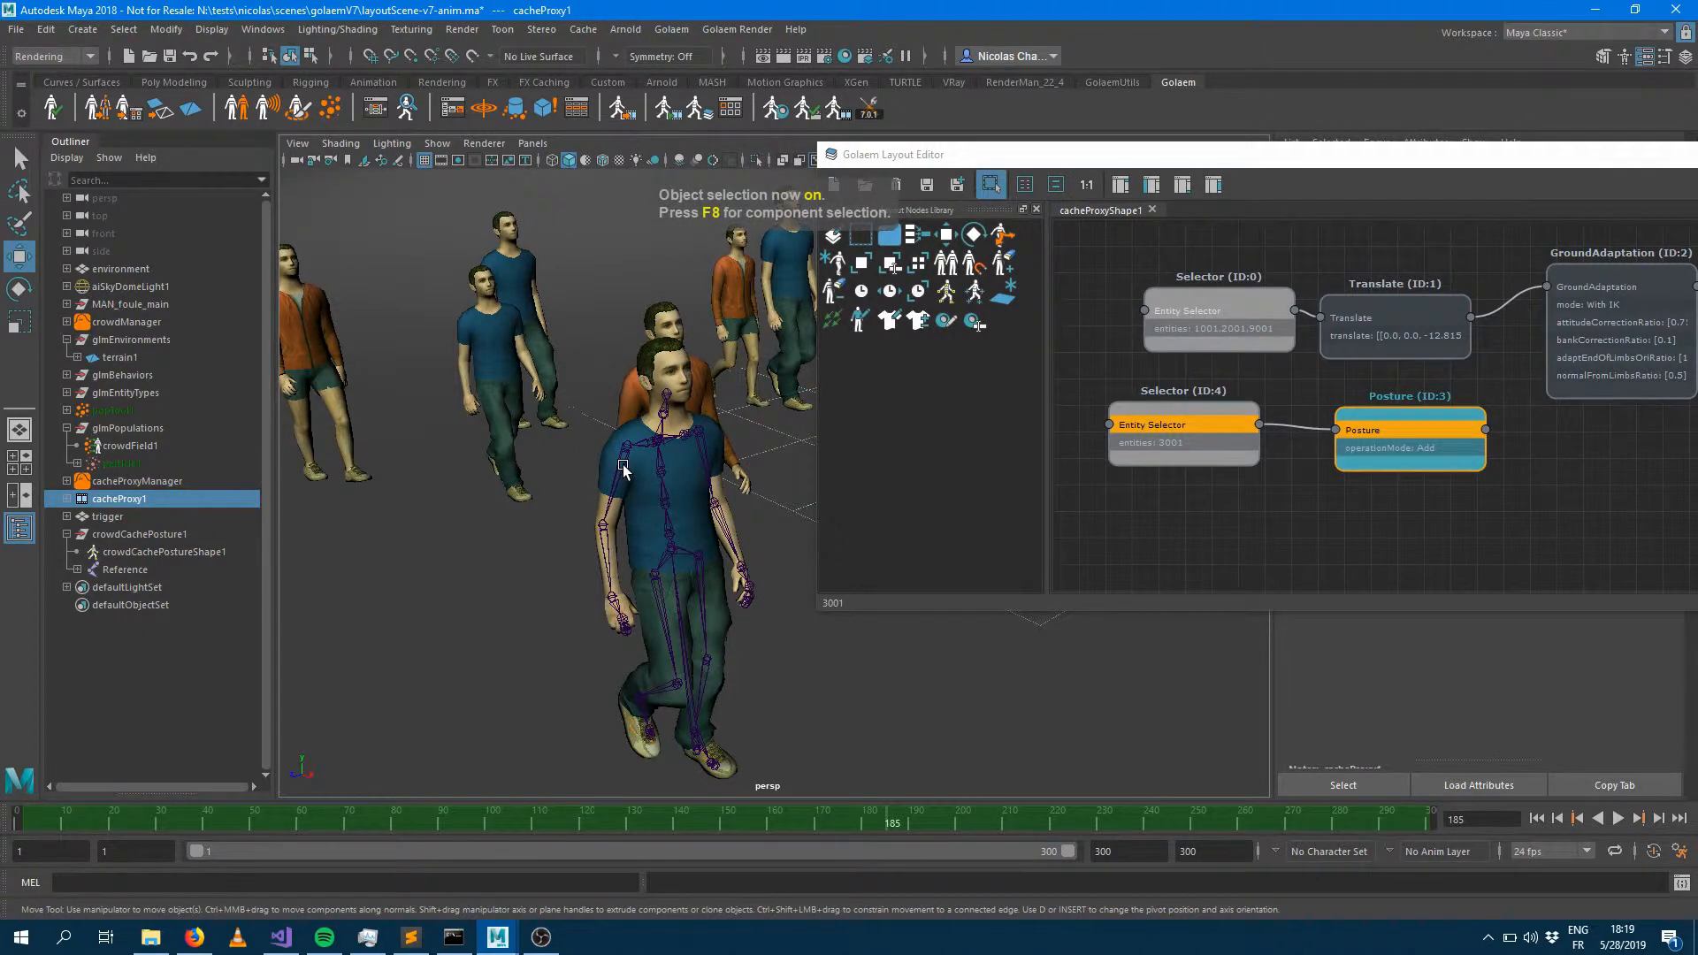
{"action": "left_click", "coordinate": [624, 468]}
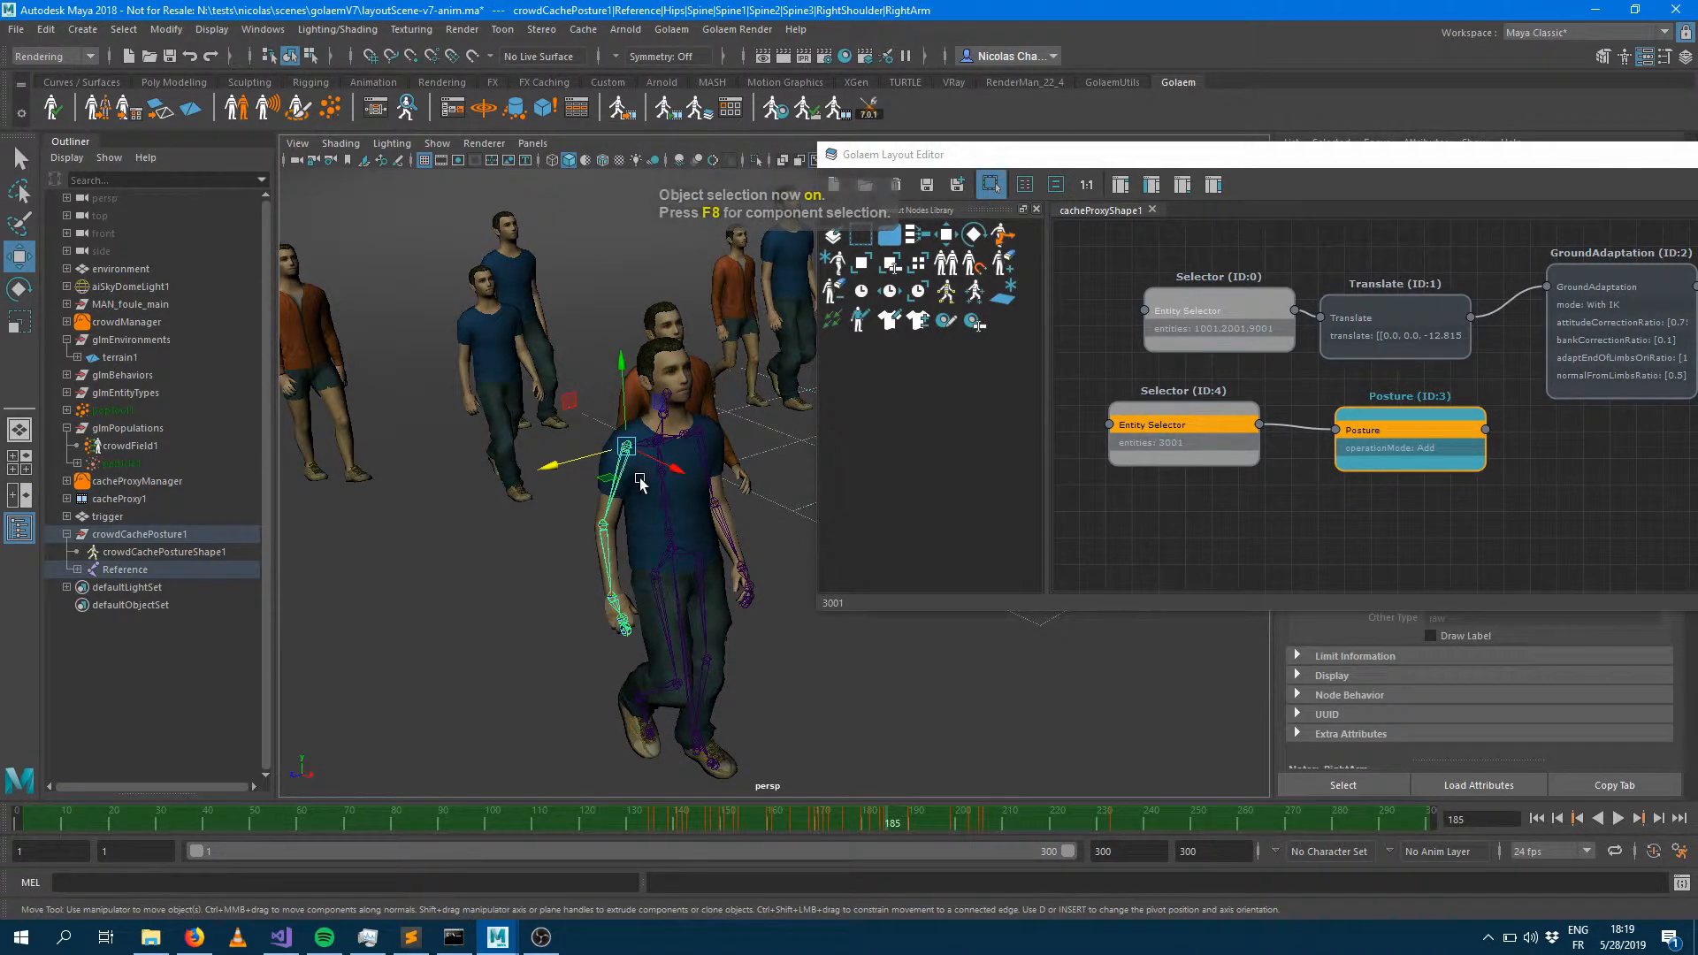
{"action": "key", "text": "e"}
{"action": "left_click_drag", "start_coordinate": [597, 427], "coordinate": [557, 440]}
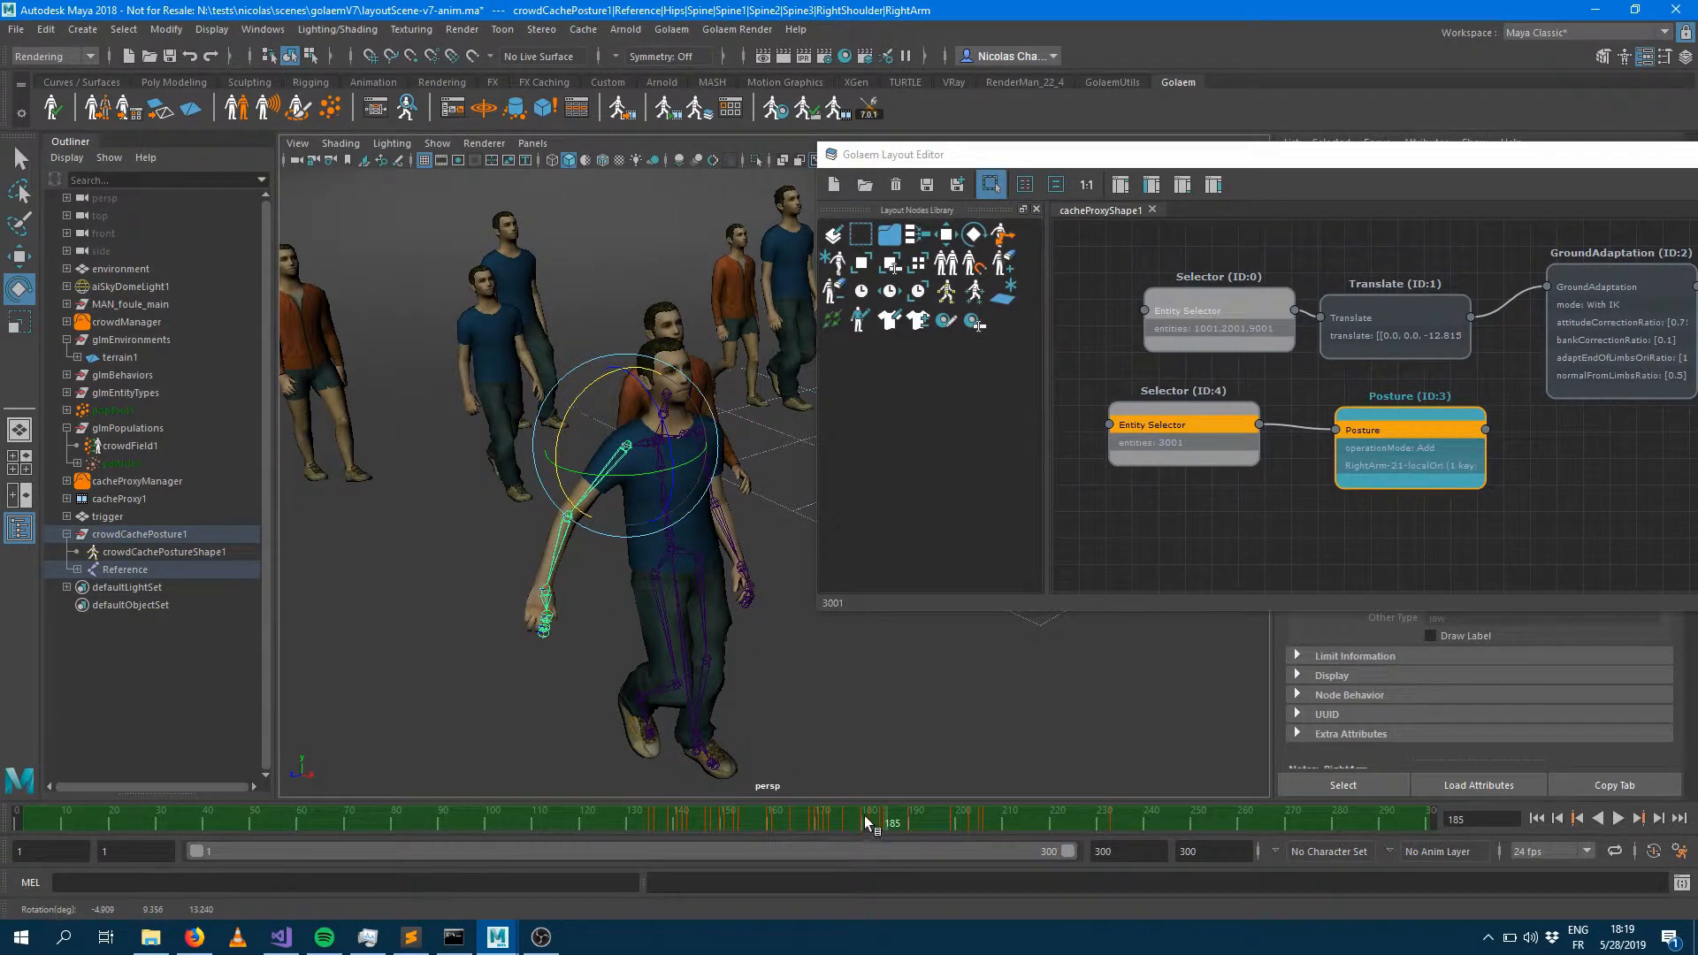
Scrub and play the animation from several frames to check how the right arm rotation carries through the walk
{"action": "left_click_drag", "start_coordinate": [867, 823], "coordinate": [697, 807]}
{"action": "key", "text": "alt+v"}
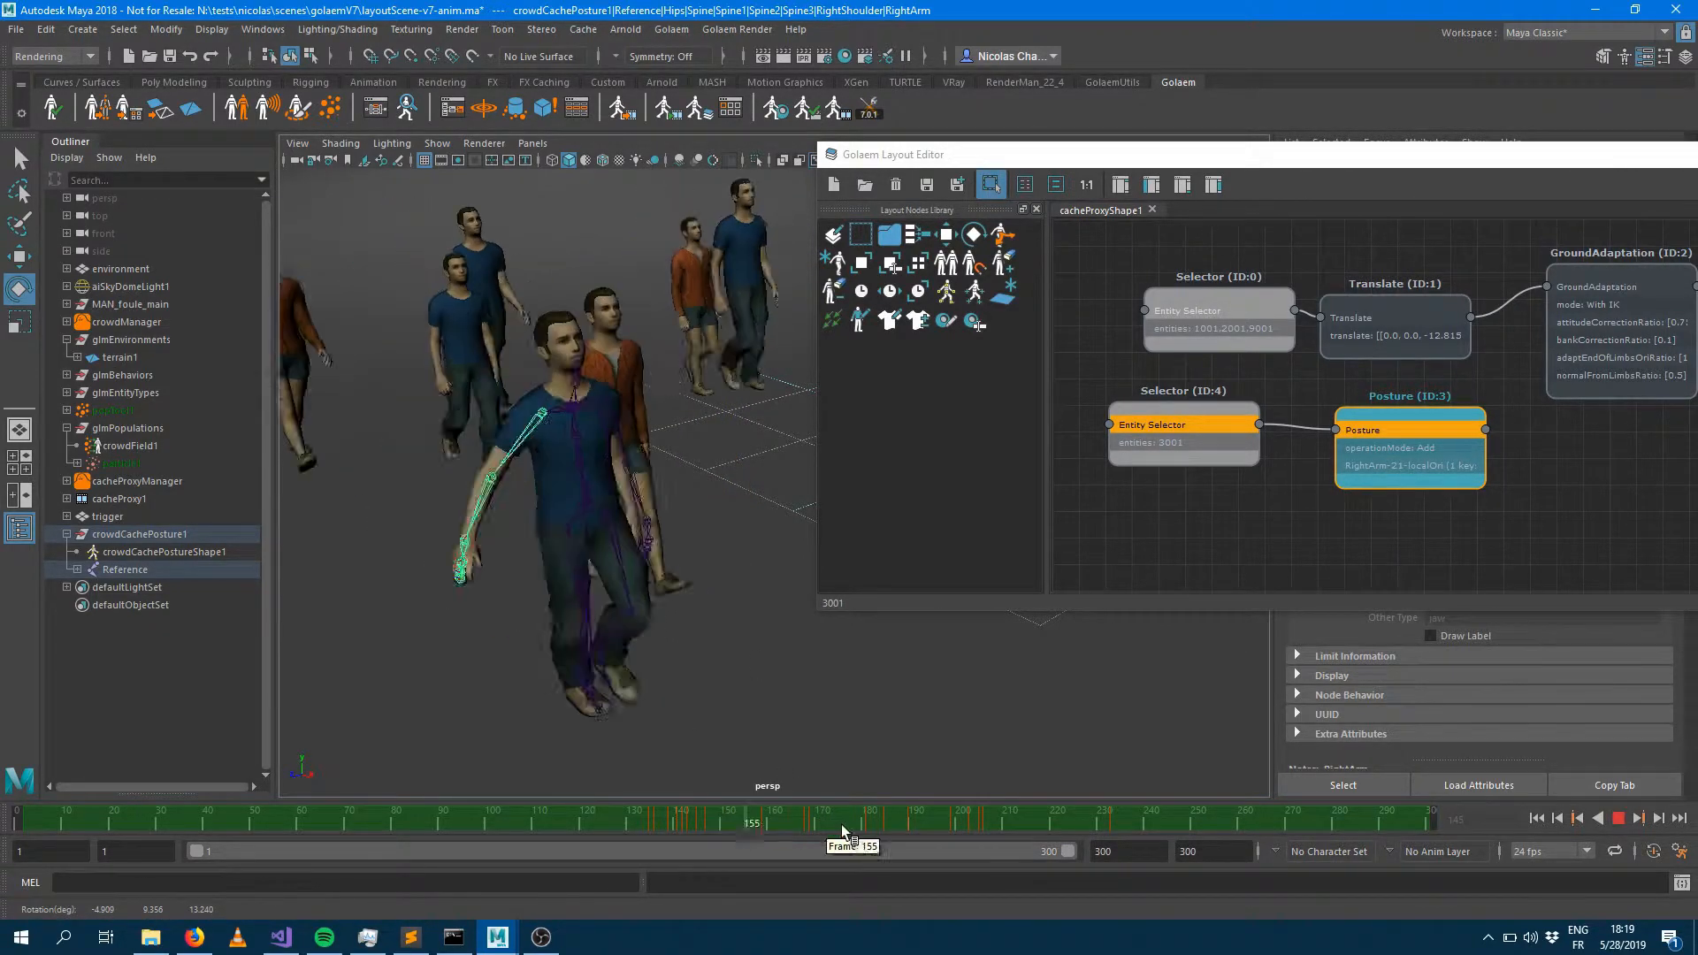
{"action": "left_click", "coordinate": [852, 825]}
{"action": "mouse_move", "coordinate": [851, 819]}
{"action": "left_mouse_down"}
{"action": "mouse_move", "coordinate": [875, 821]}
{"action": "mouse_move", "coordinate": [706, 803]}
{"action": "mouse_move", "coordinate": [847, 814]}
{"action": "left_mouse_up"}
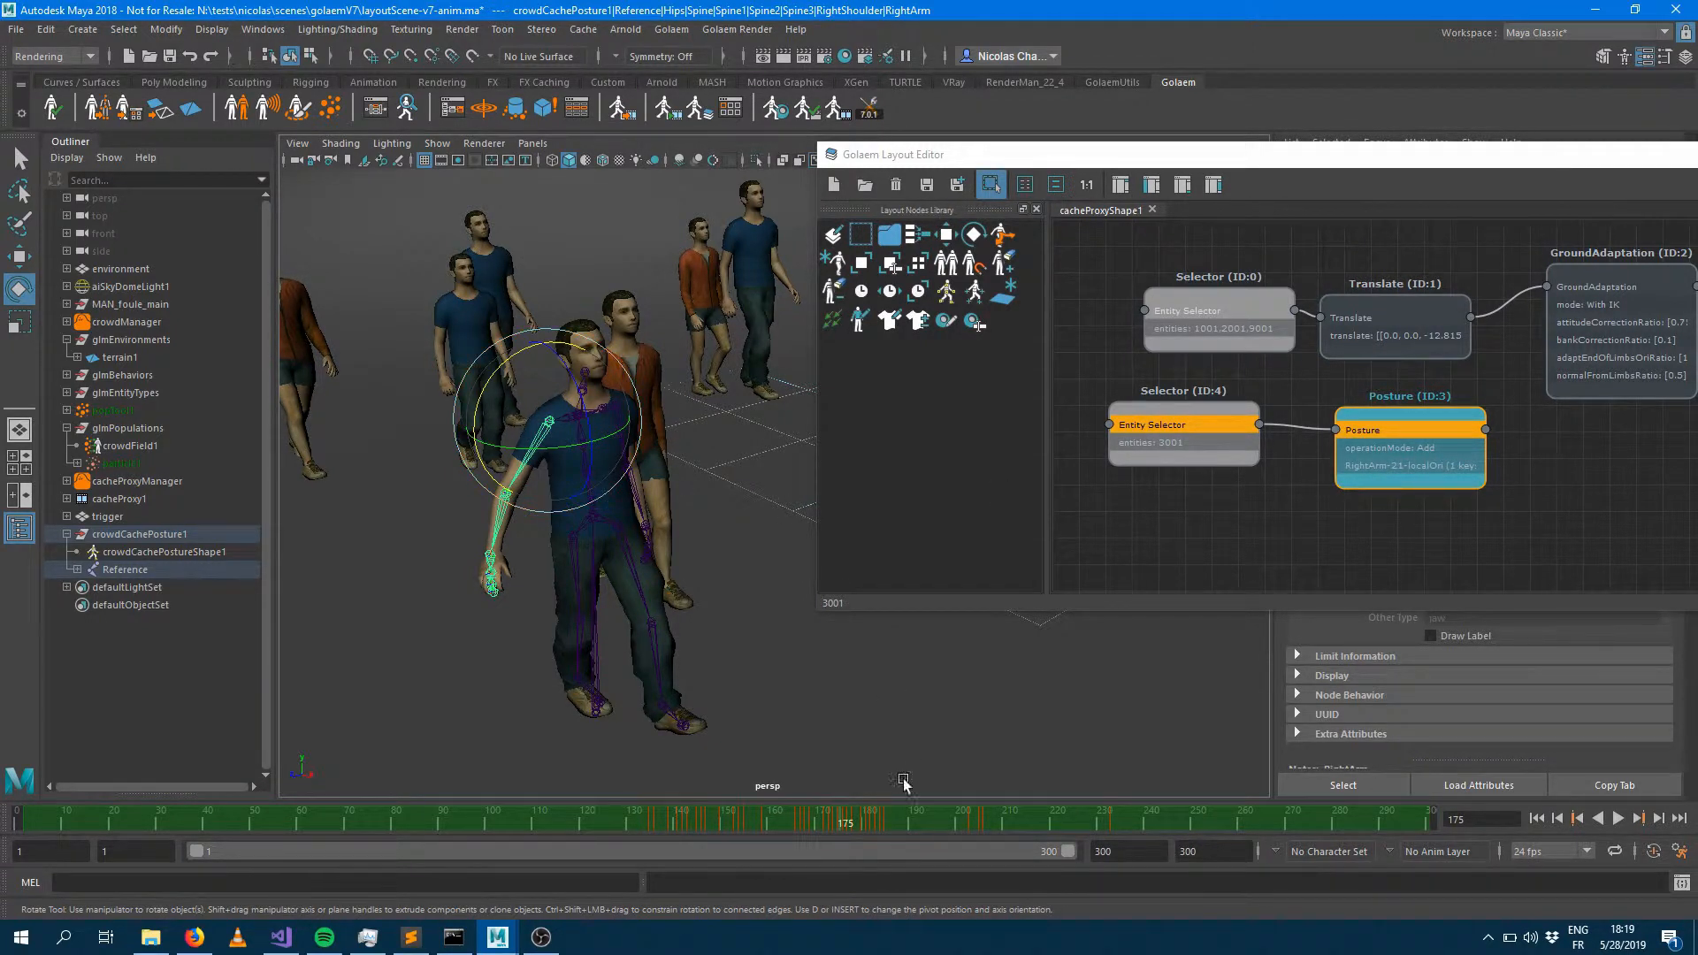
{"action": "key", "text": "alt+v"}
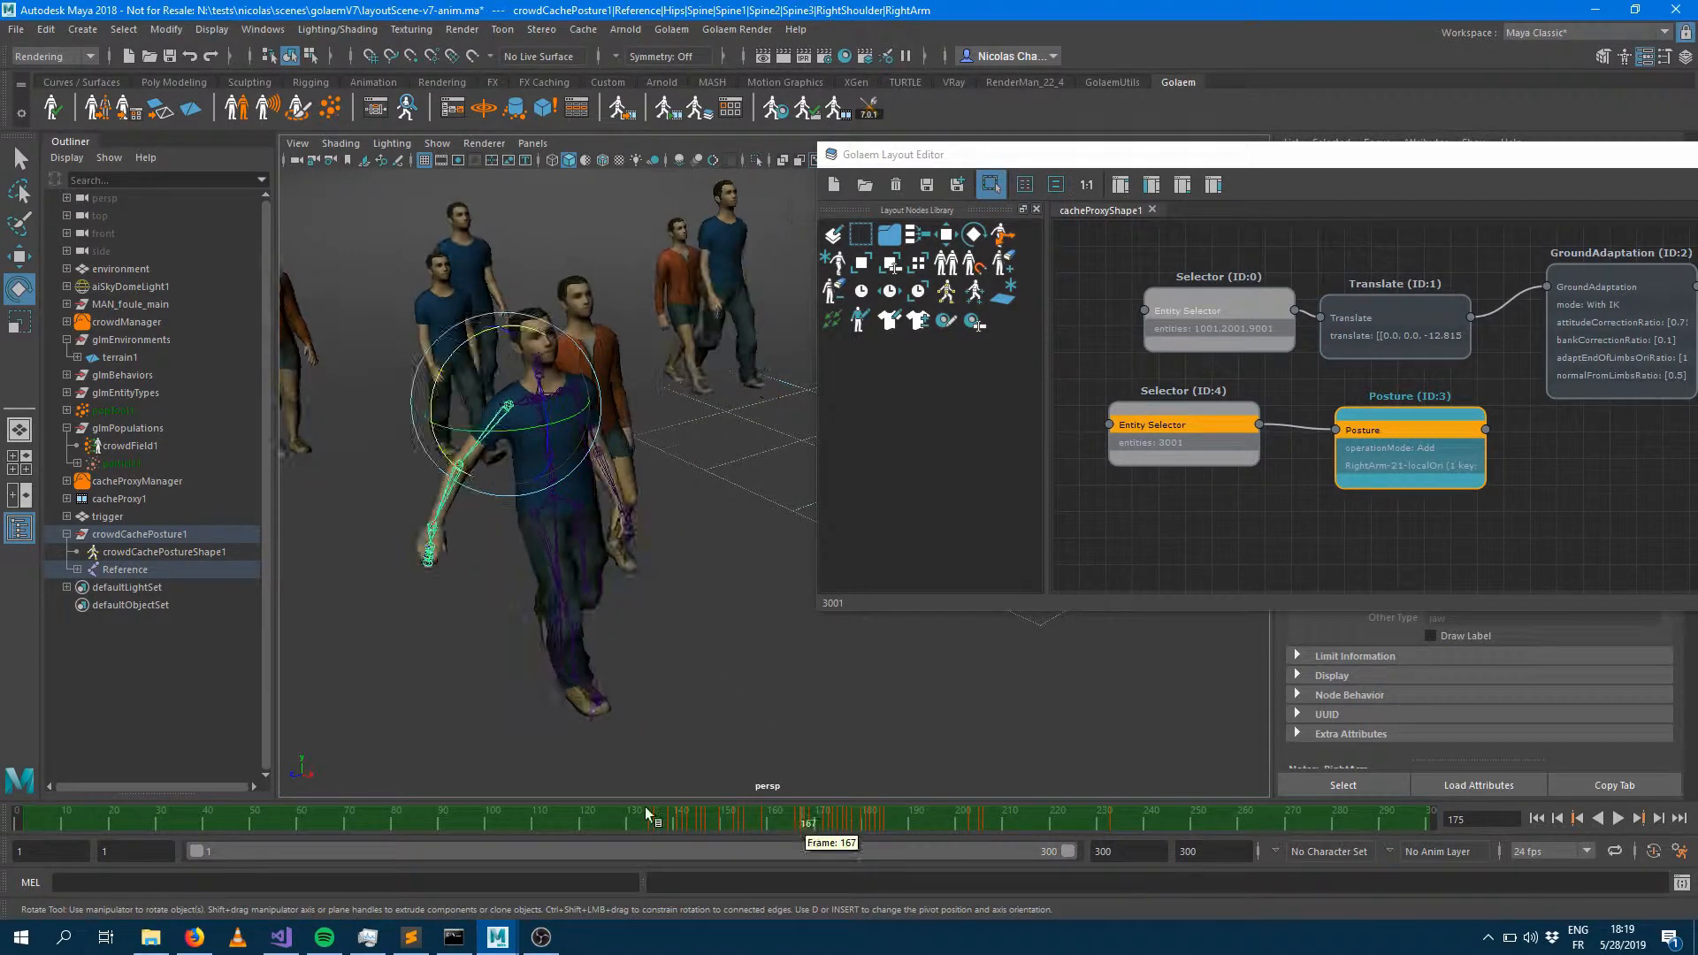
{"action": "left_click", "coordinate": [608, 821]}
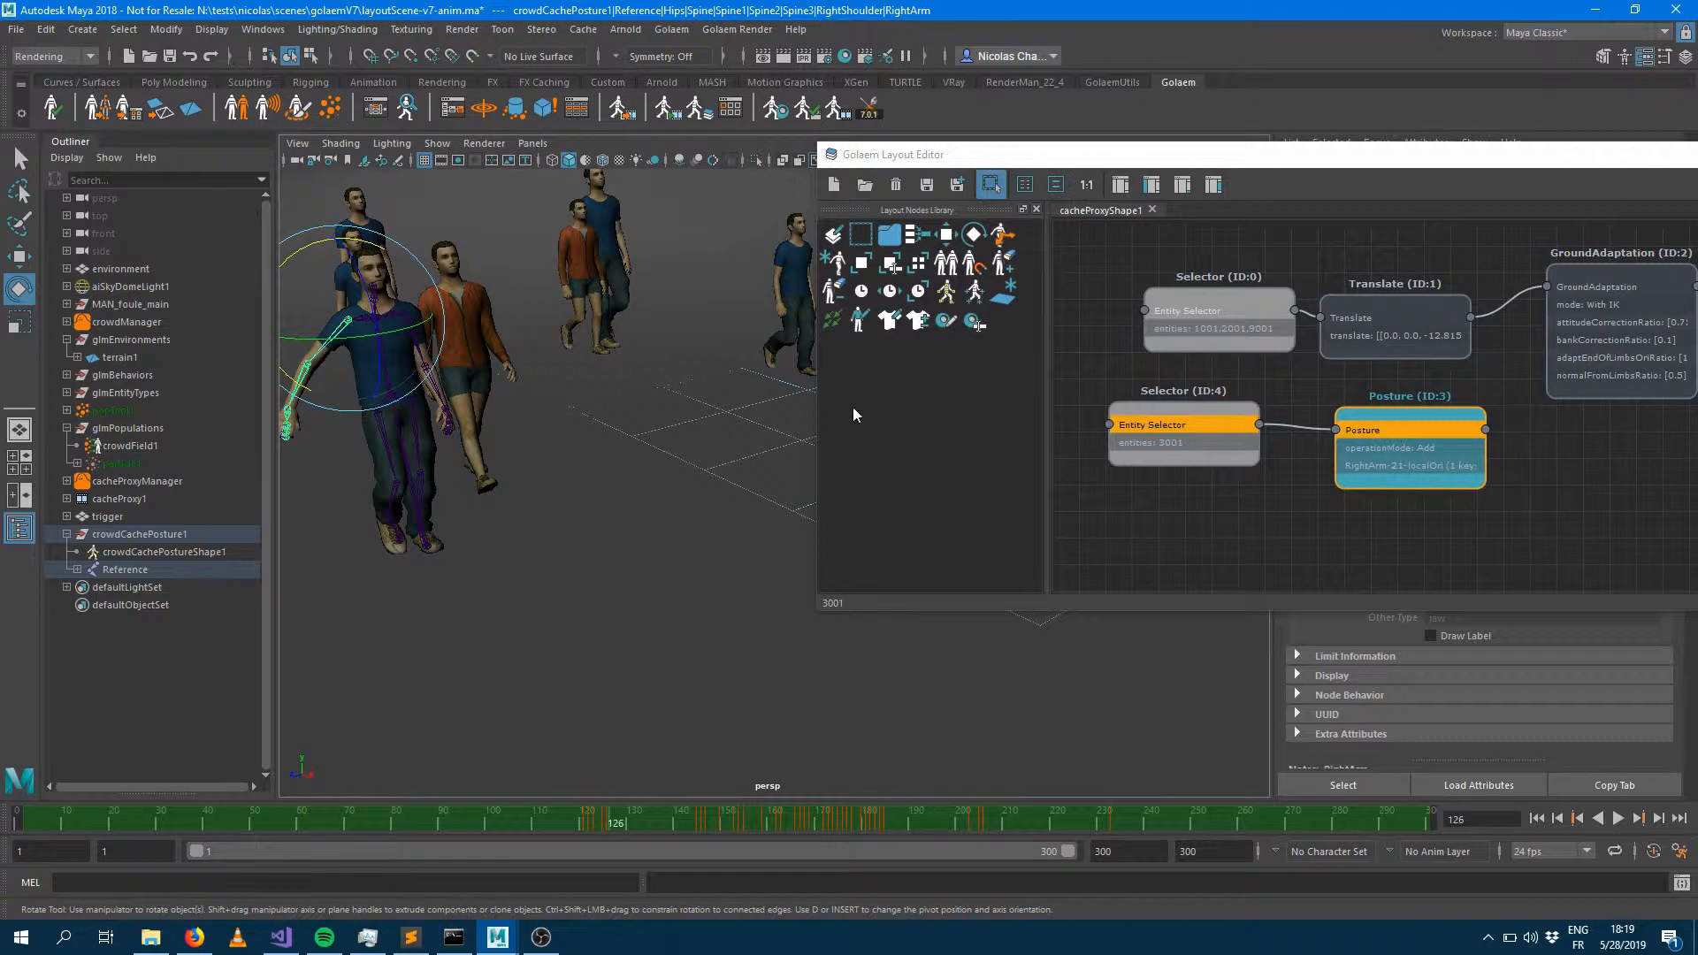
{"action": "key", "text": "alt+v"}
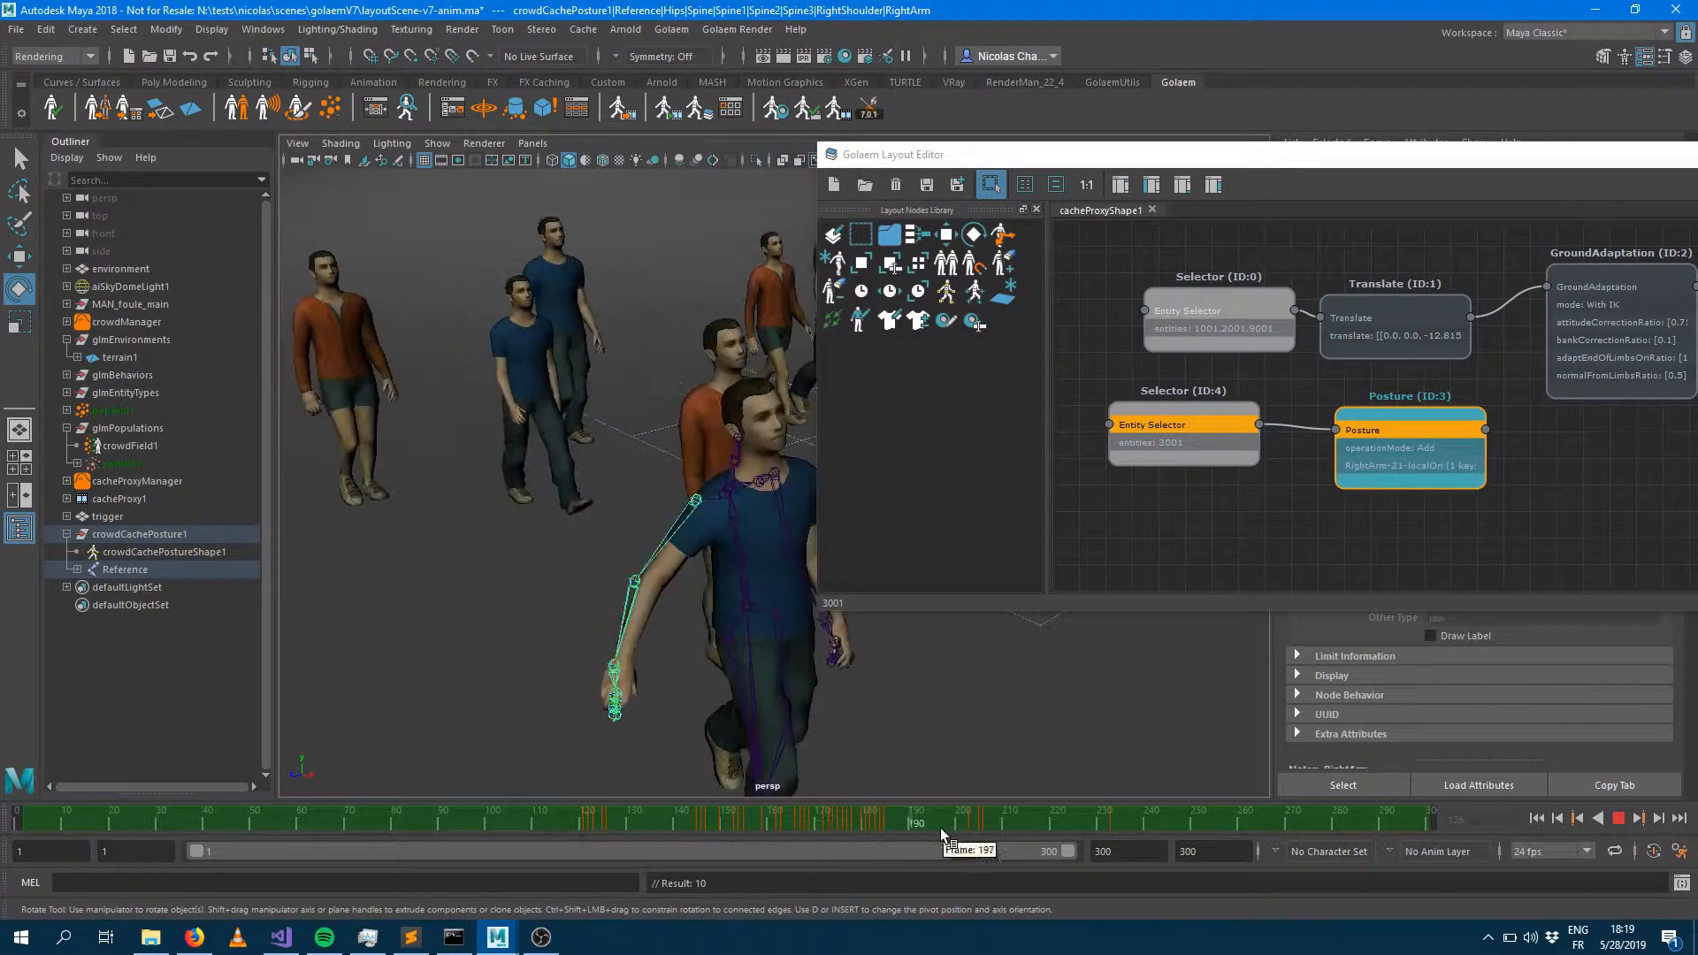
Go to frame 197, rotate the RightArm joint so the arm is raised, and key the pose
{"action": "left_click", "coordinate": [941, 828]}
{"action": "left_click_drag", "start_coordinate": [674, 467], "coordinate": [749, 428]}
{"action": "key", "text": "s"}
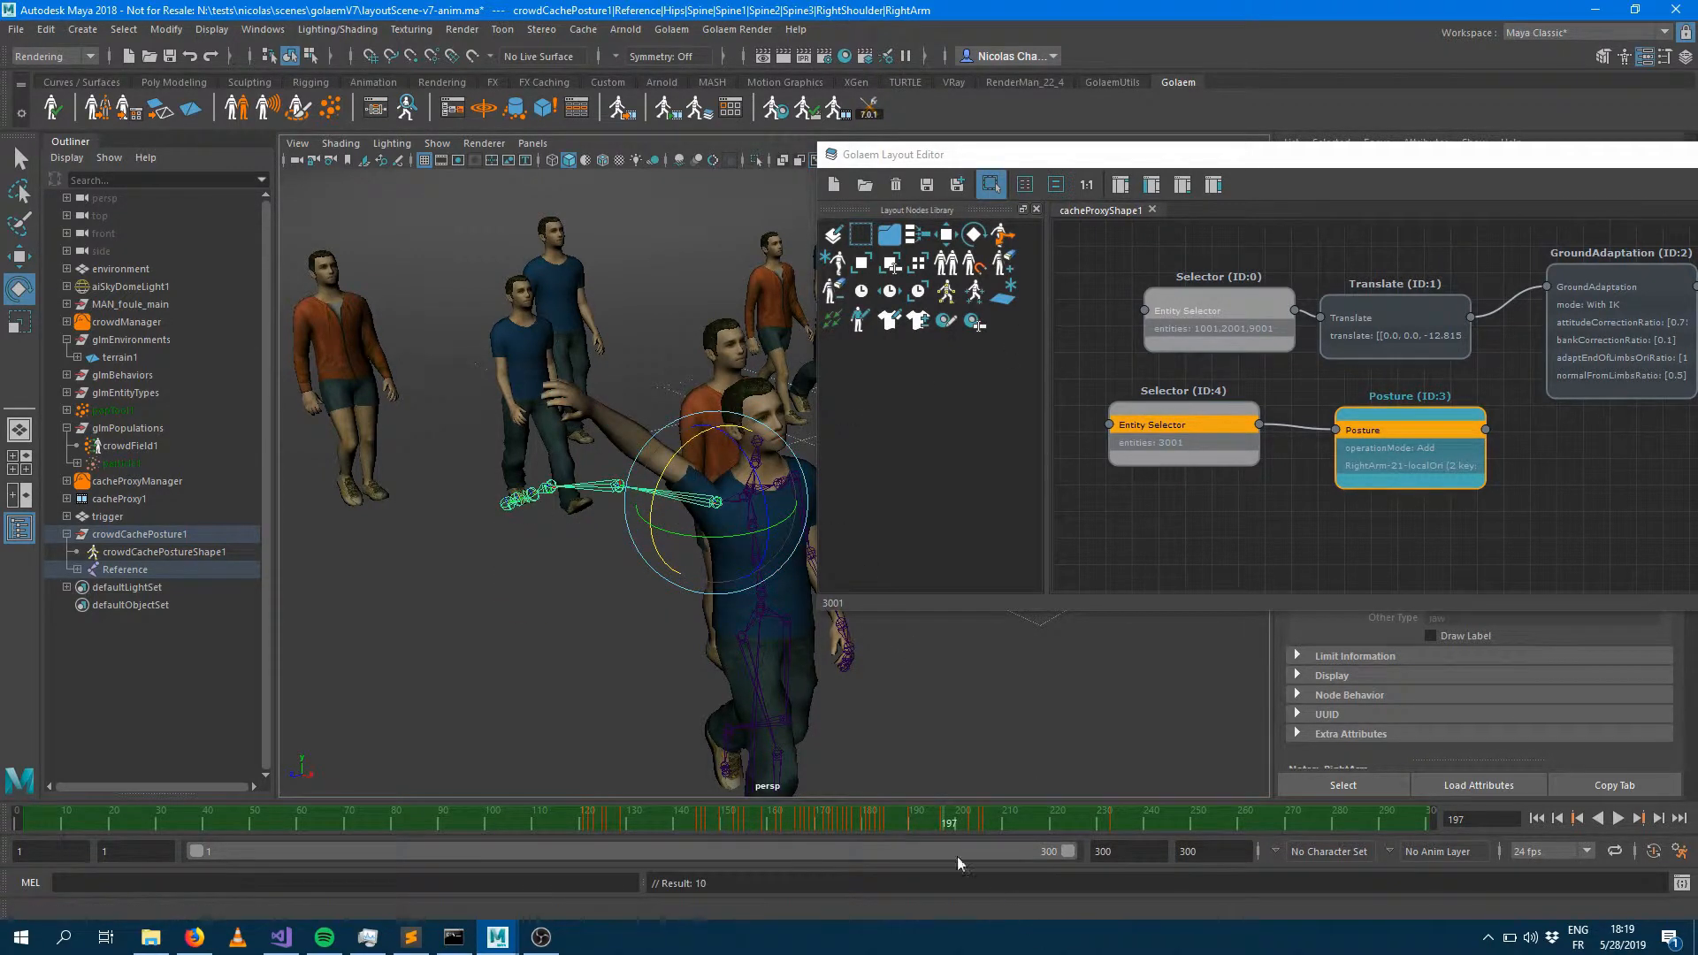
Scrub and play the animation to review the interpolation between the two right arm poses
{"action": "left_click", "coordinate": [956, 818]}
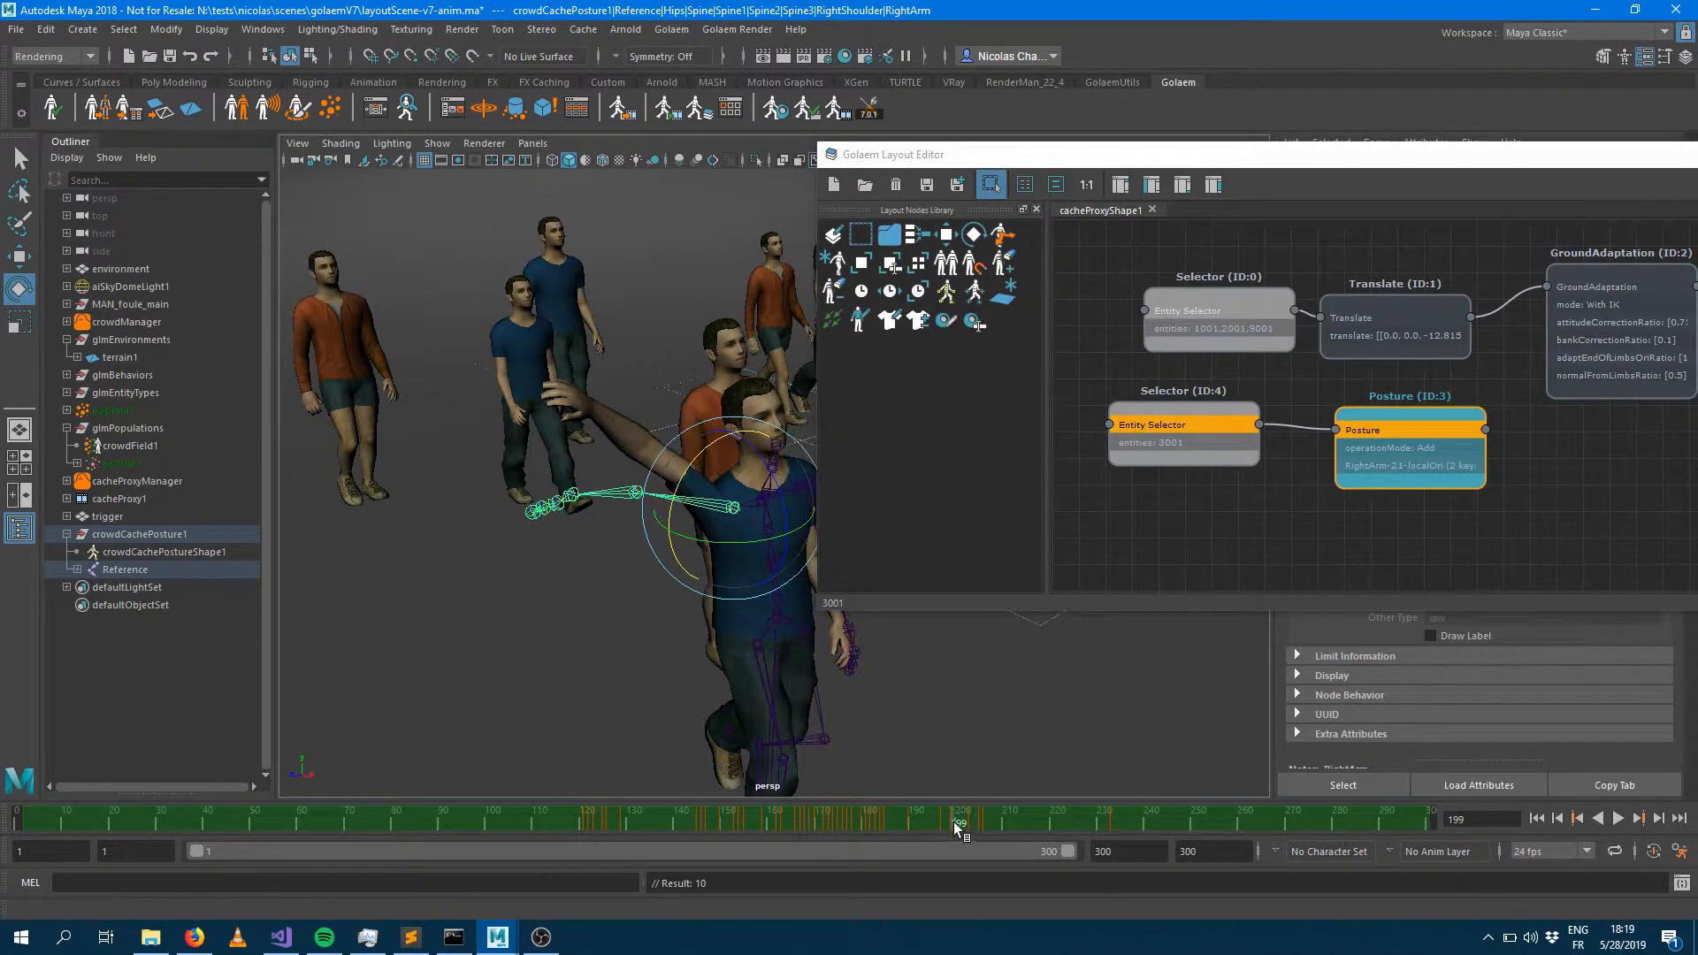
{"action": "key", "text": "alt+v"}
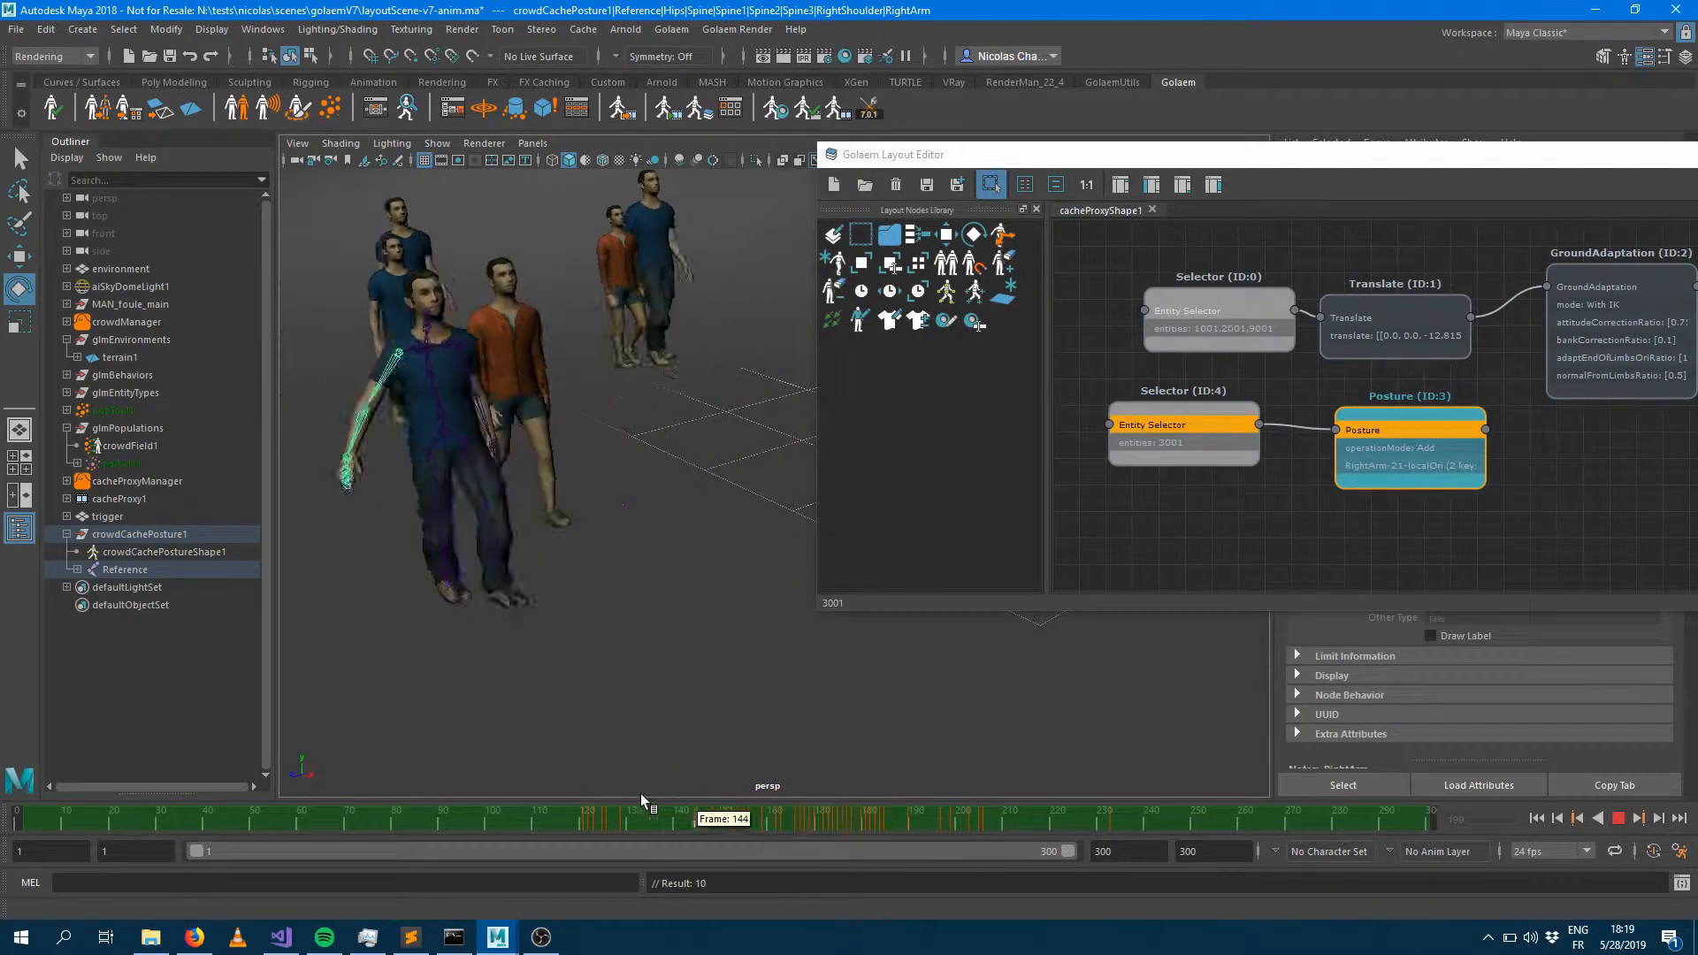
{"action": "left_click_drag", "start_coordinate": [709, 799], "coordinate": [784, 812]}
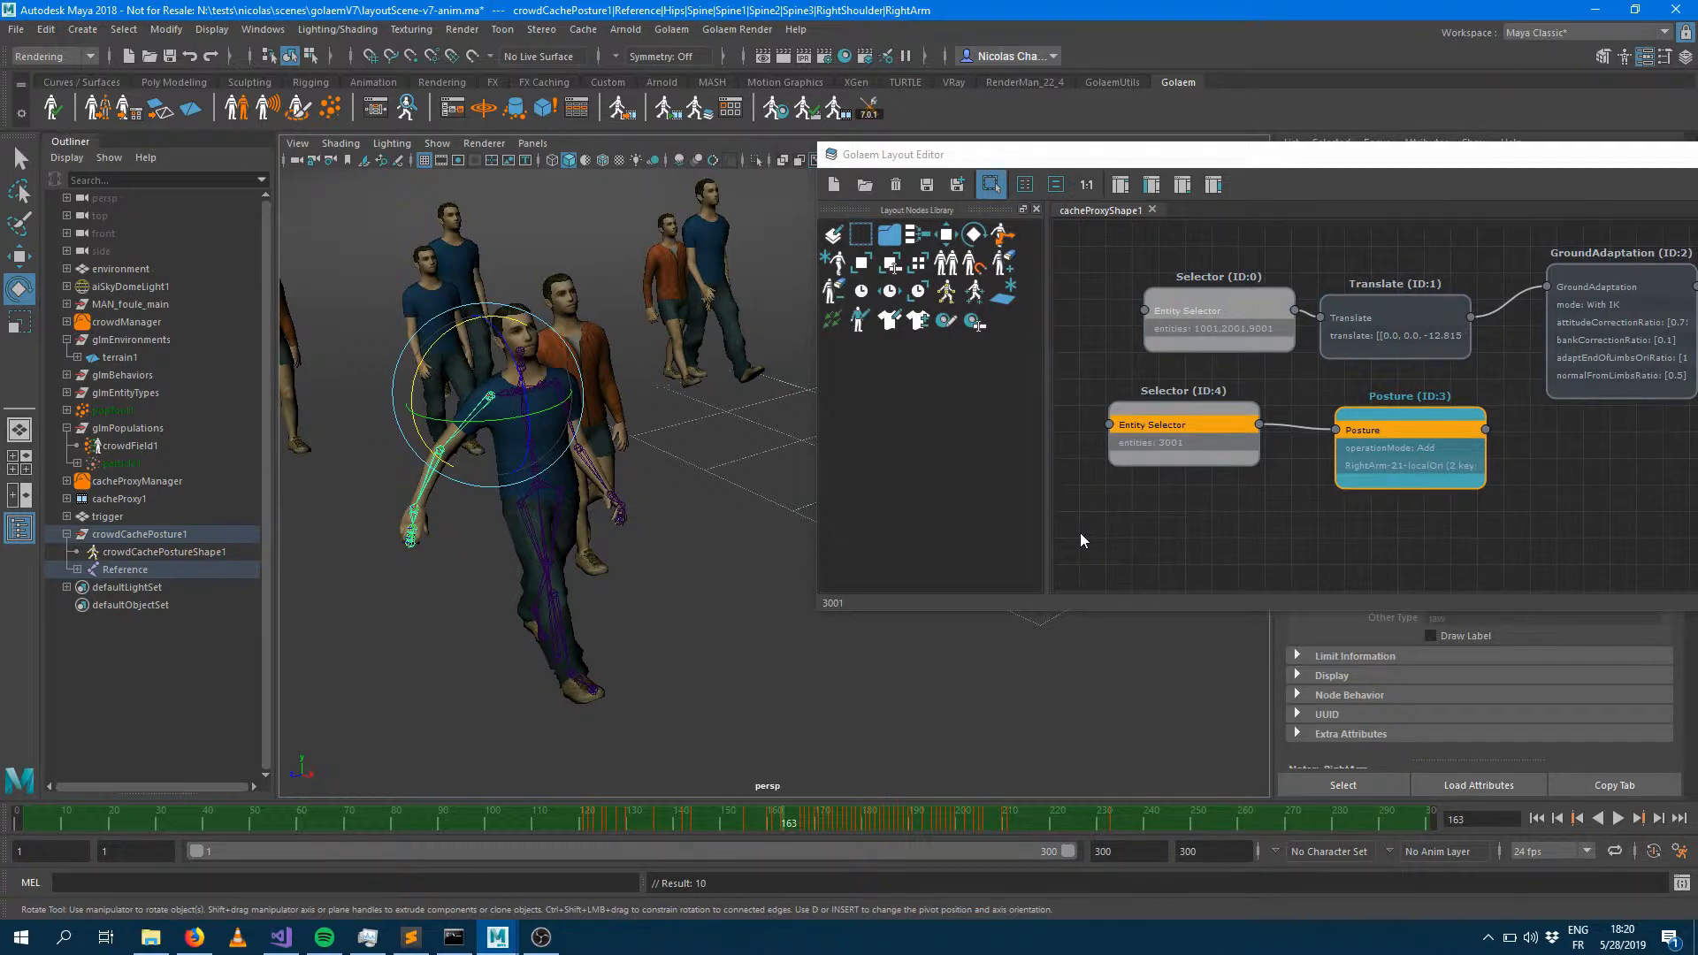
Select the character in the orange jacket and shorts, entity 6001, in vertex mode and move it sideways toward the ground grid
{"action": "left_click_drag", "start_coordinate": [691, 485], "coordinate": [517, 433], "text": "alt"}
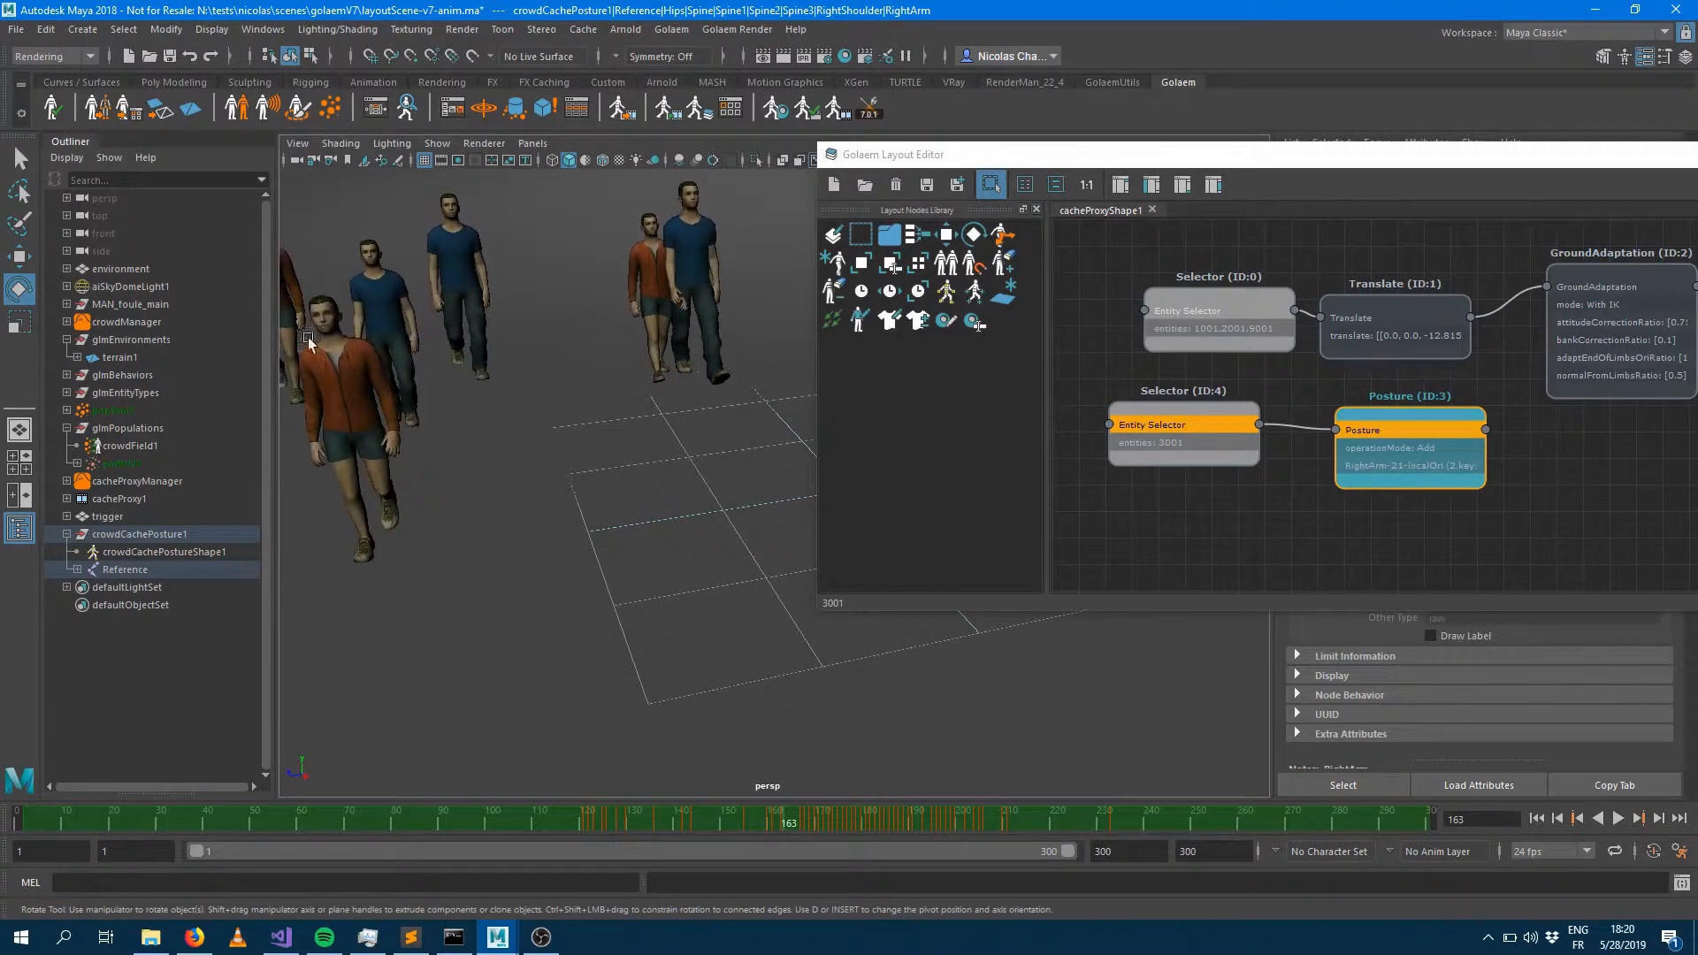
{"action": "left_click", "coordinate": [352, 399]}
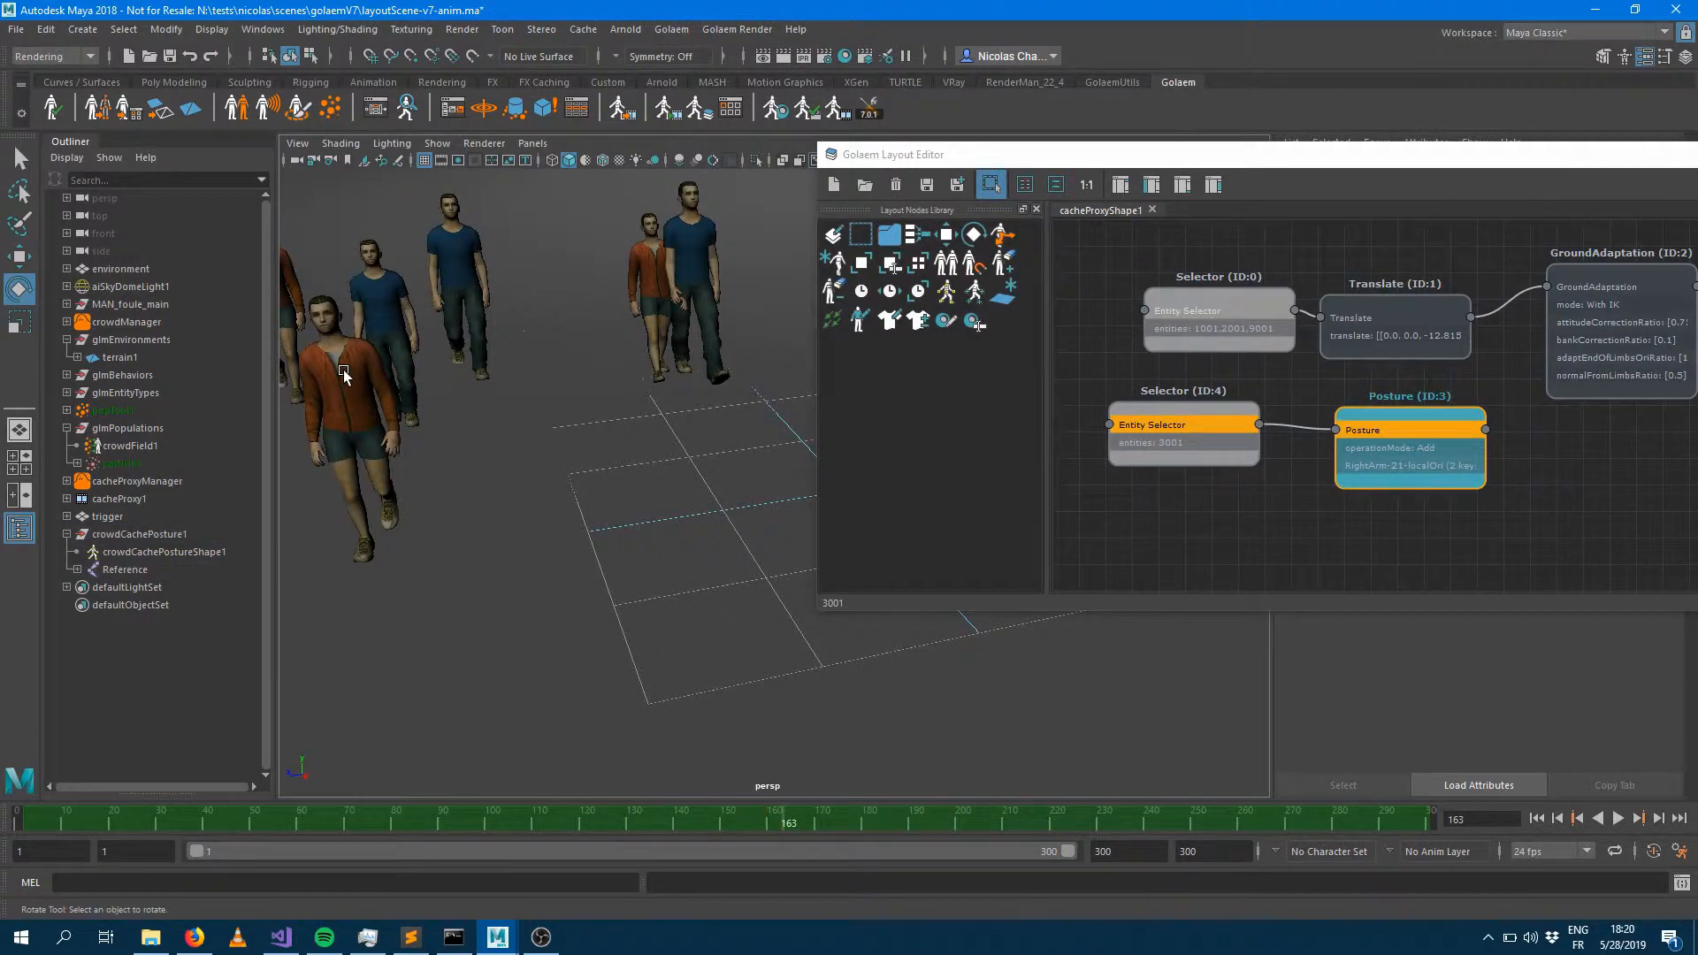
{"action": "left_click", "coordinate": [343, 375]}
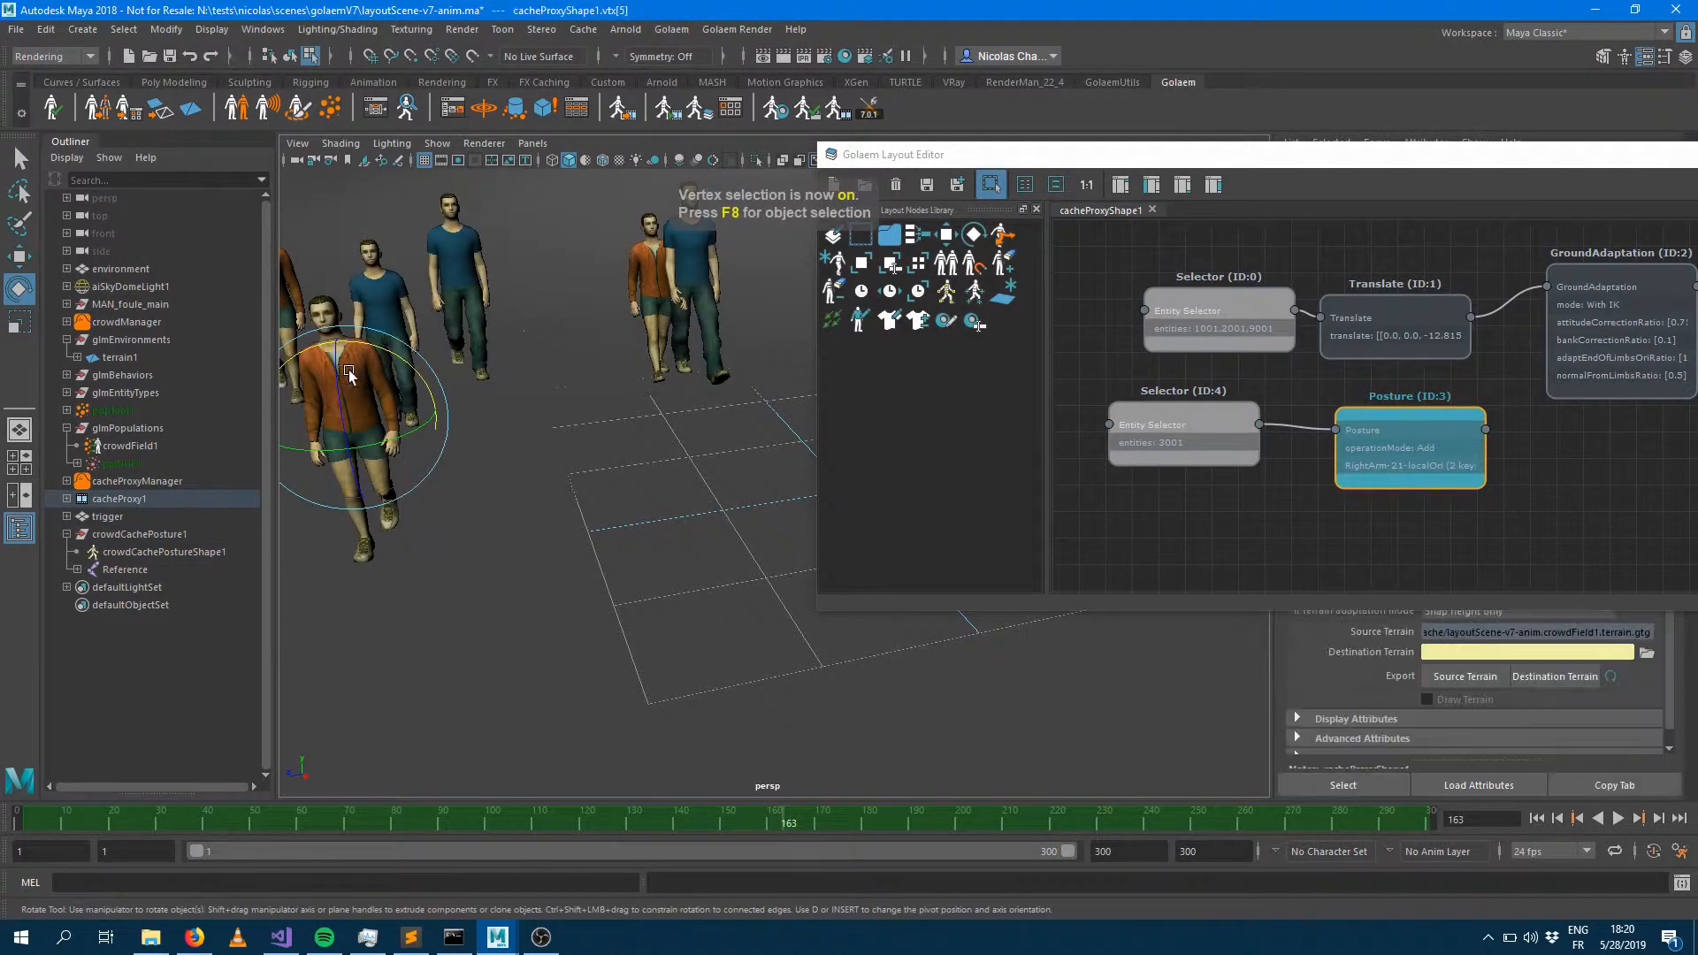
{"action": "left_click", "coordinate": [380, 418]}
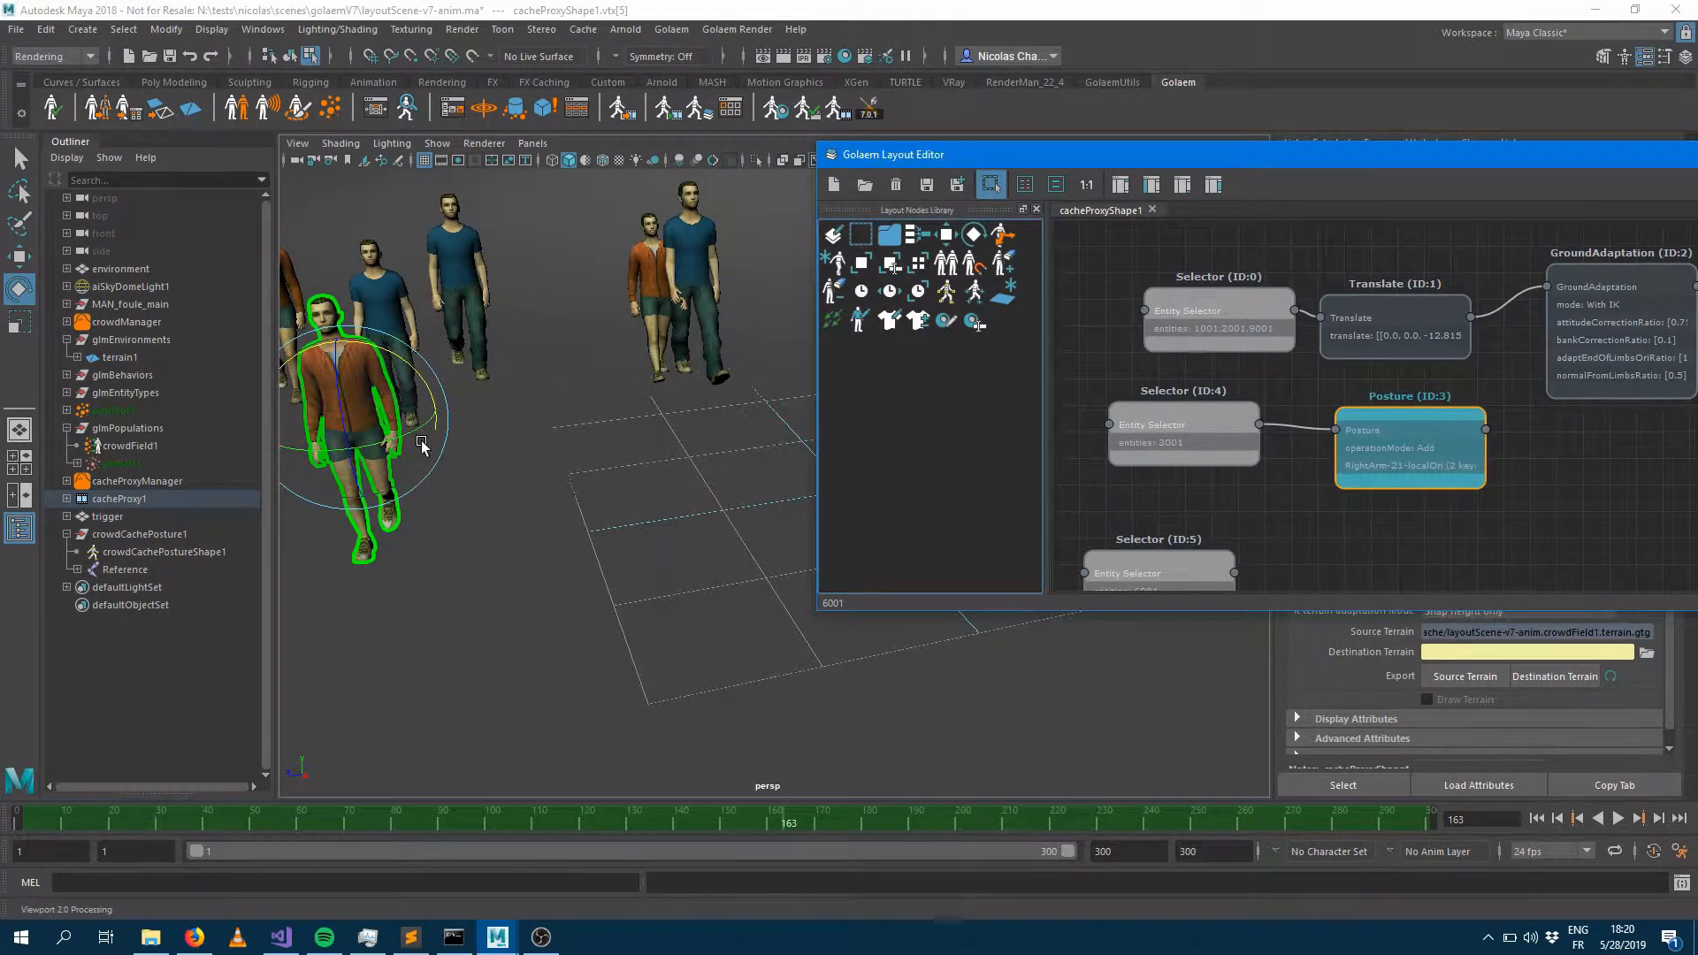
{"action": "key", "text": "w"}
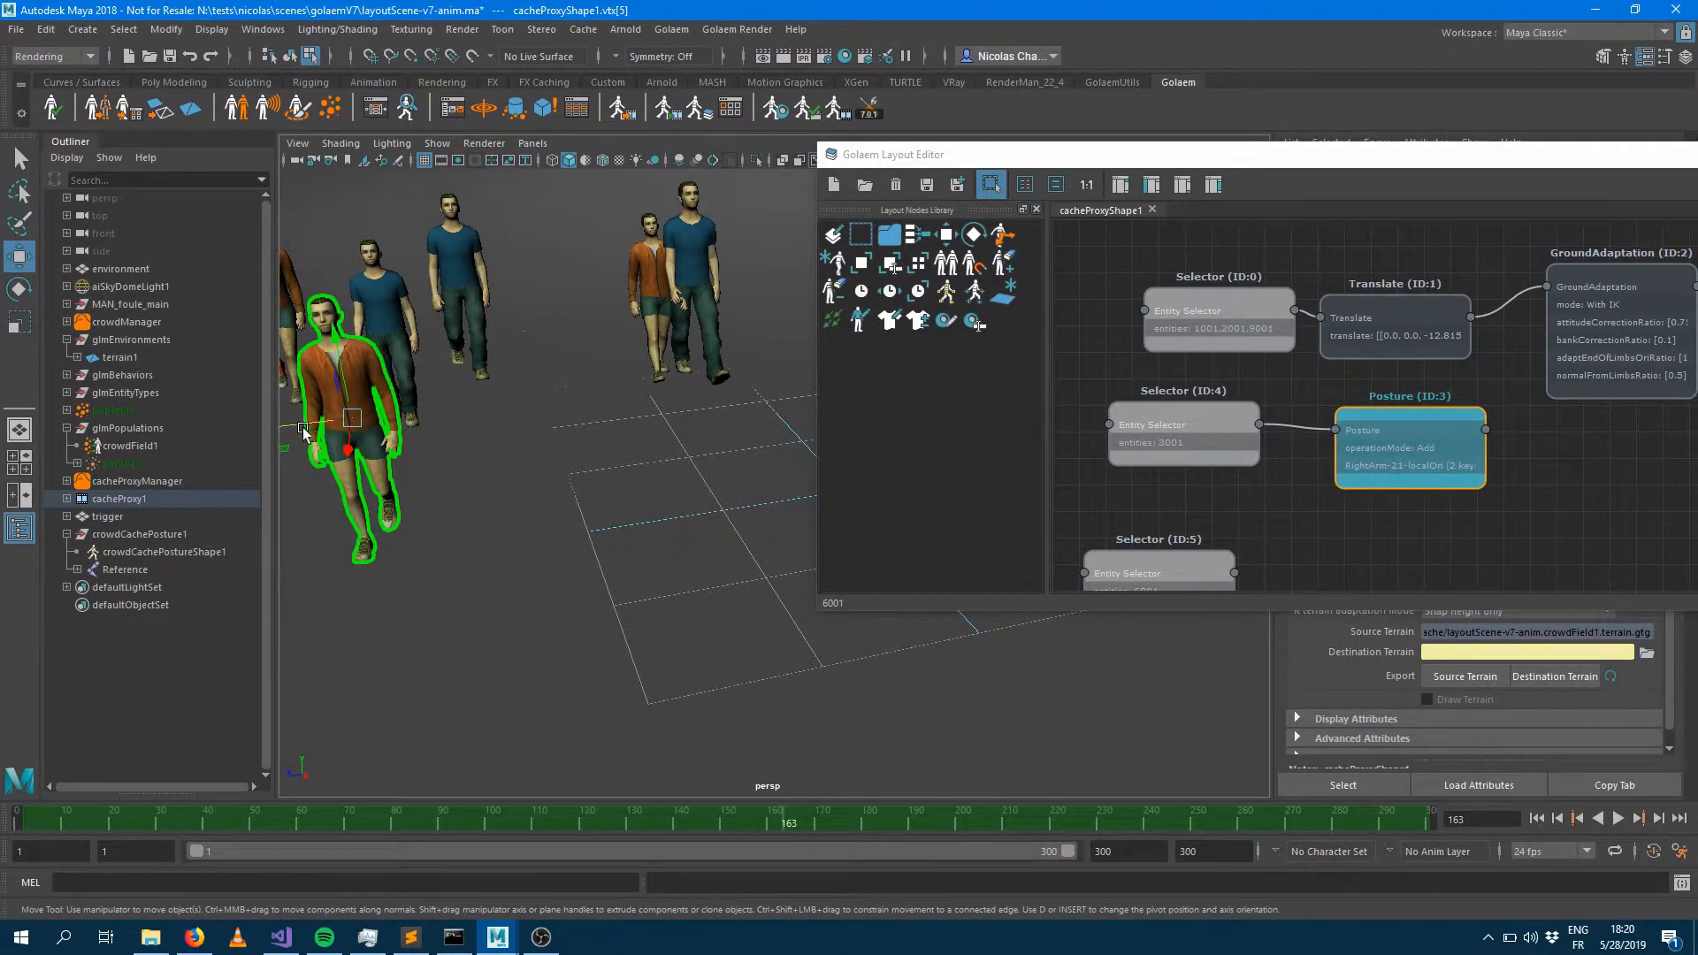
{"action": "left_click_drag", "start_coordinate": [303, 429], "coordinate": [486, 421]}
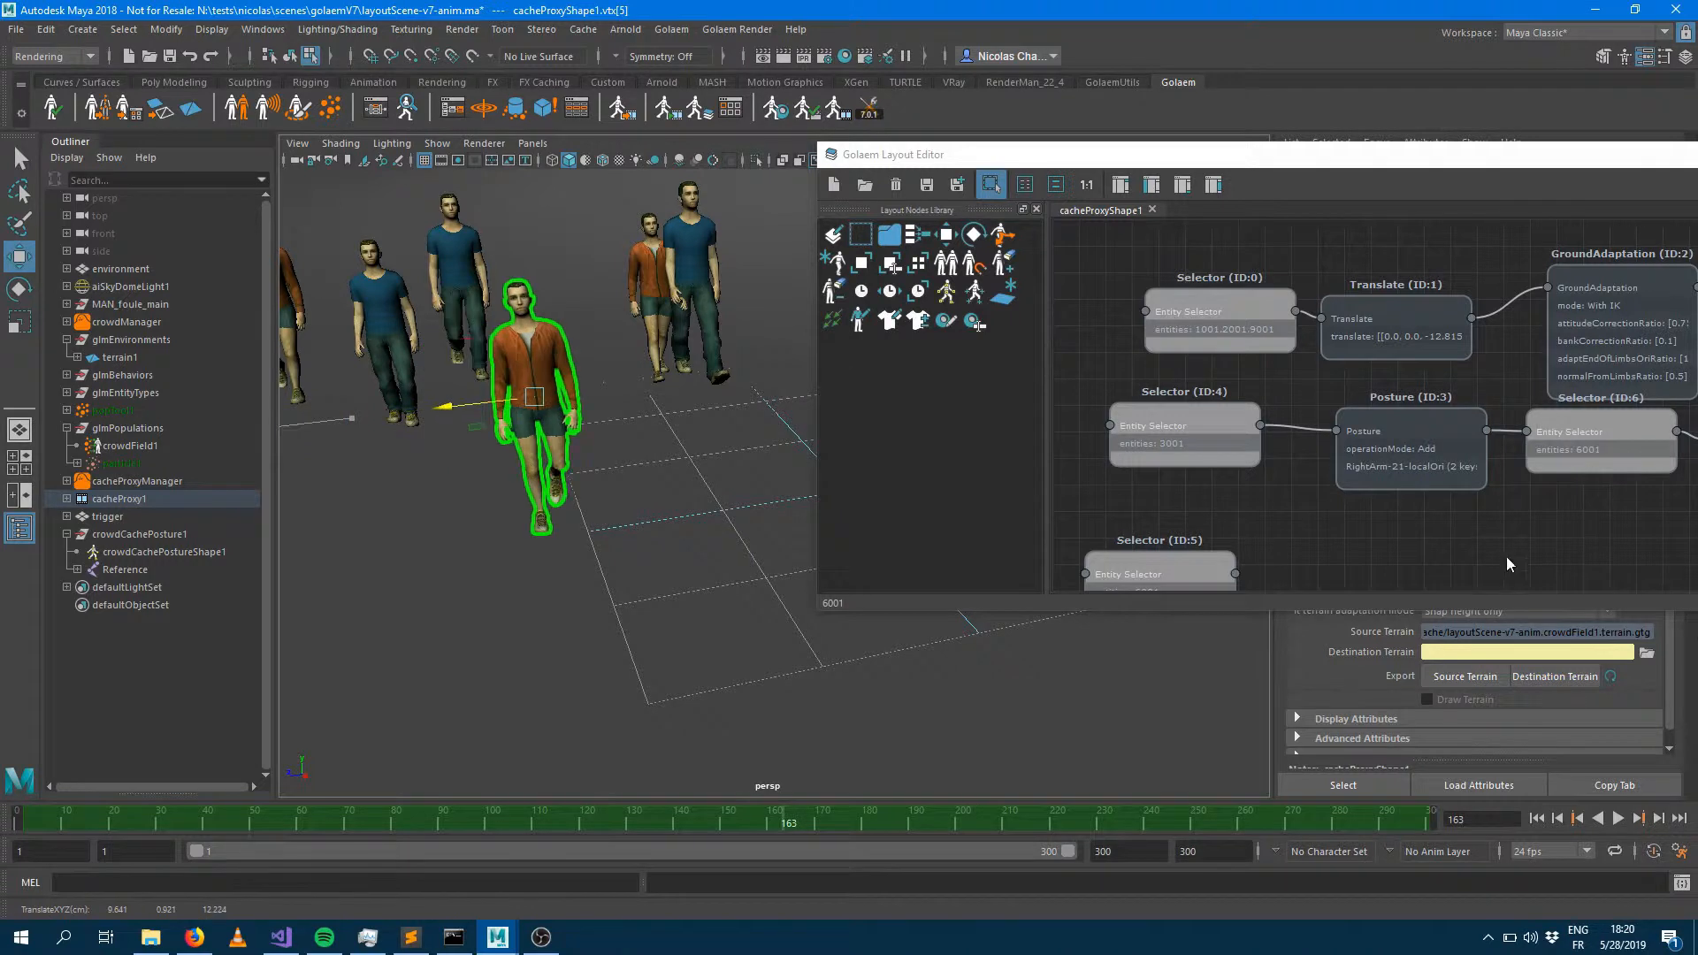
Add a Rig layout node connected after entity 6001's Translate node and create its scene rig node
{"action": "middle_click_drag", "start_coordinate": [1460, 520], "coordinate": [1079, 505]}
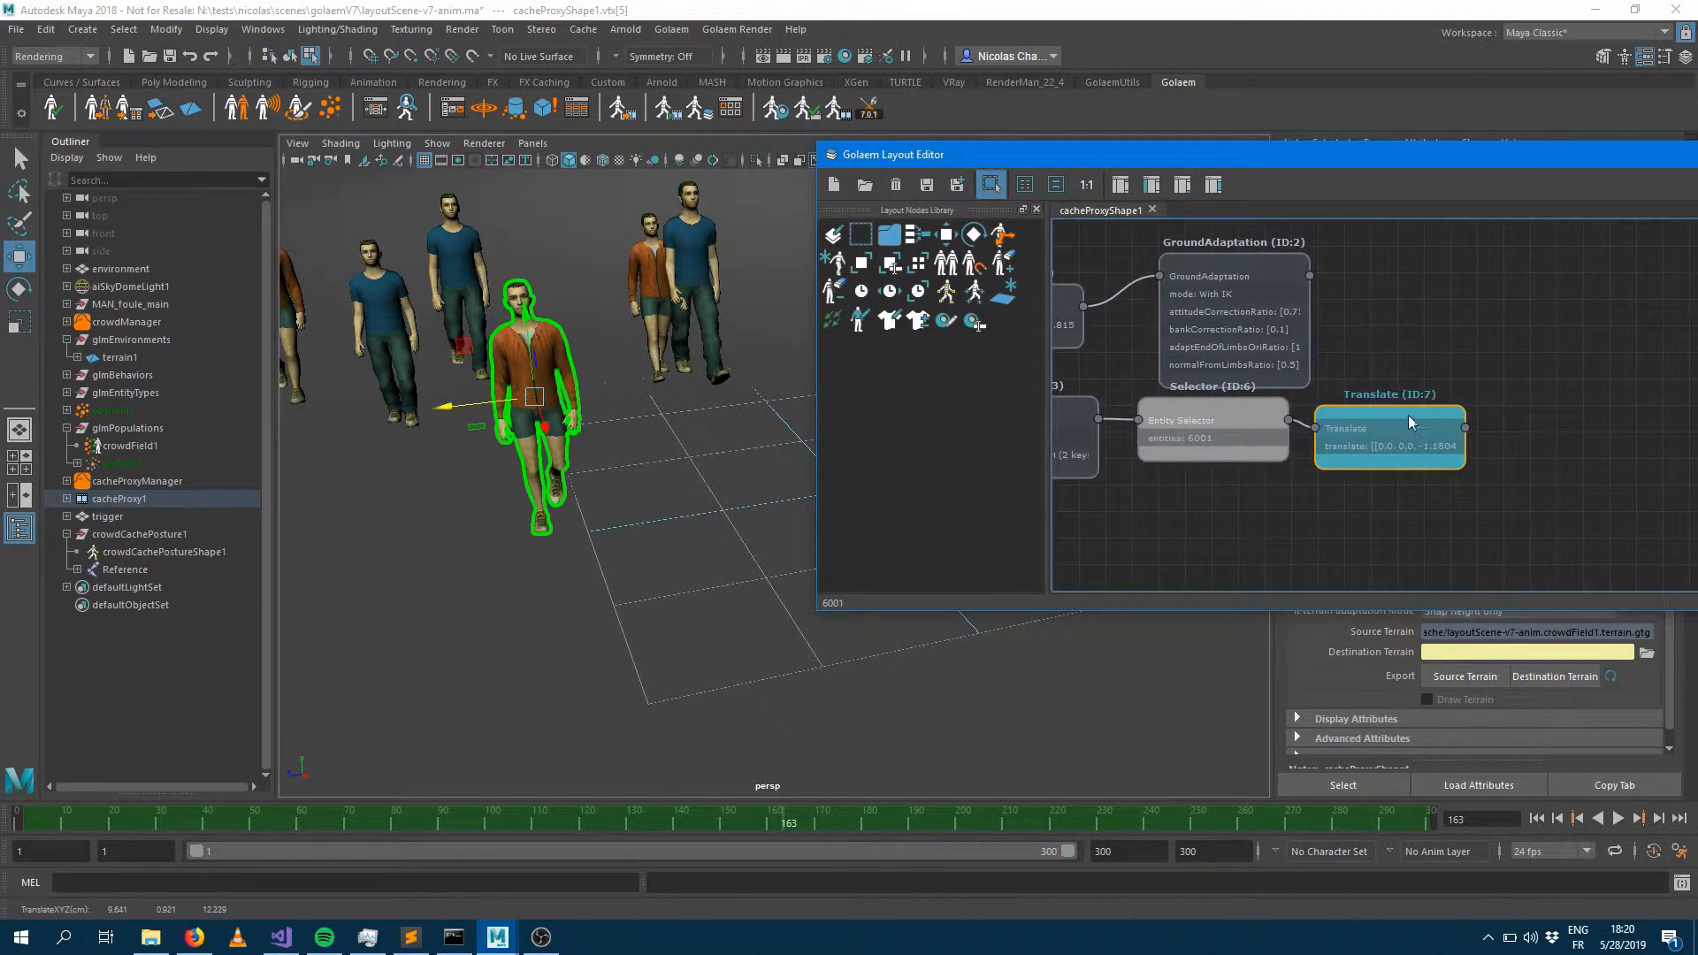
{"action": "left_click_drag", "start_coordinate": [984, 302], "coordinate": [1022, 307]}
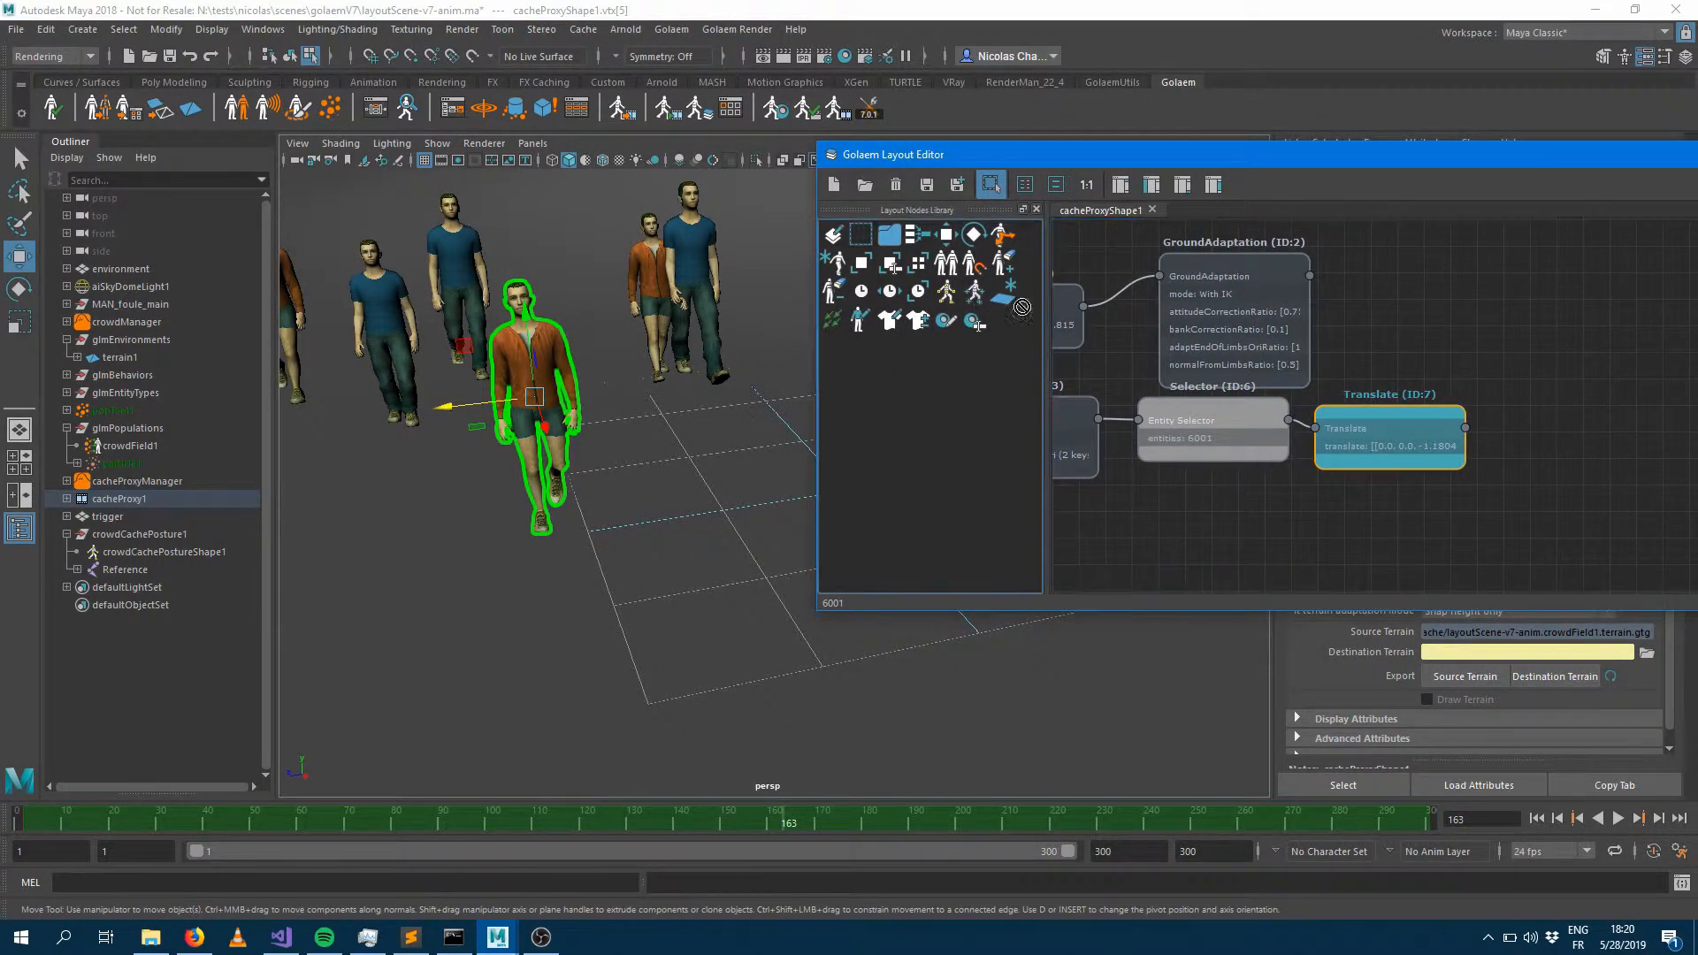
{"action": "left_click_drag", "start_coordinate": [1557, 451], "coordinate": [1490, 441]}
{"action": "left_click", "coordinate": [1575, 443]}
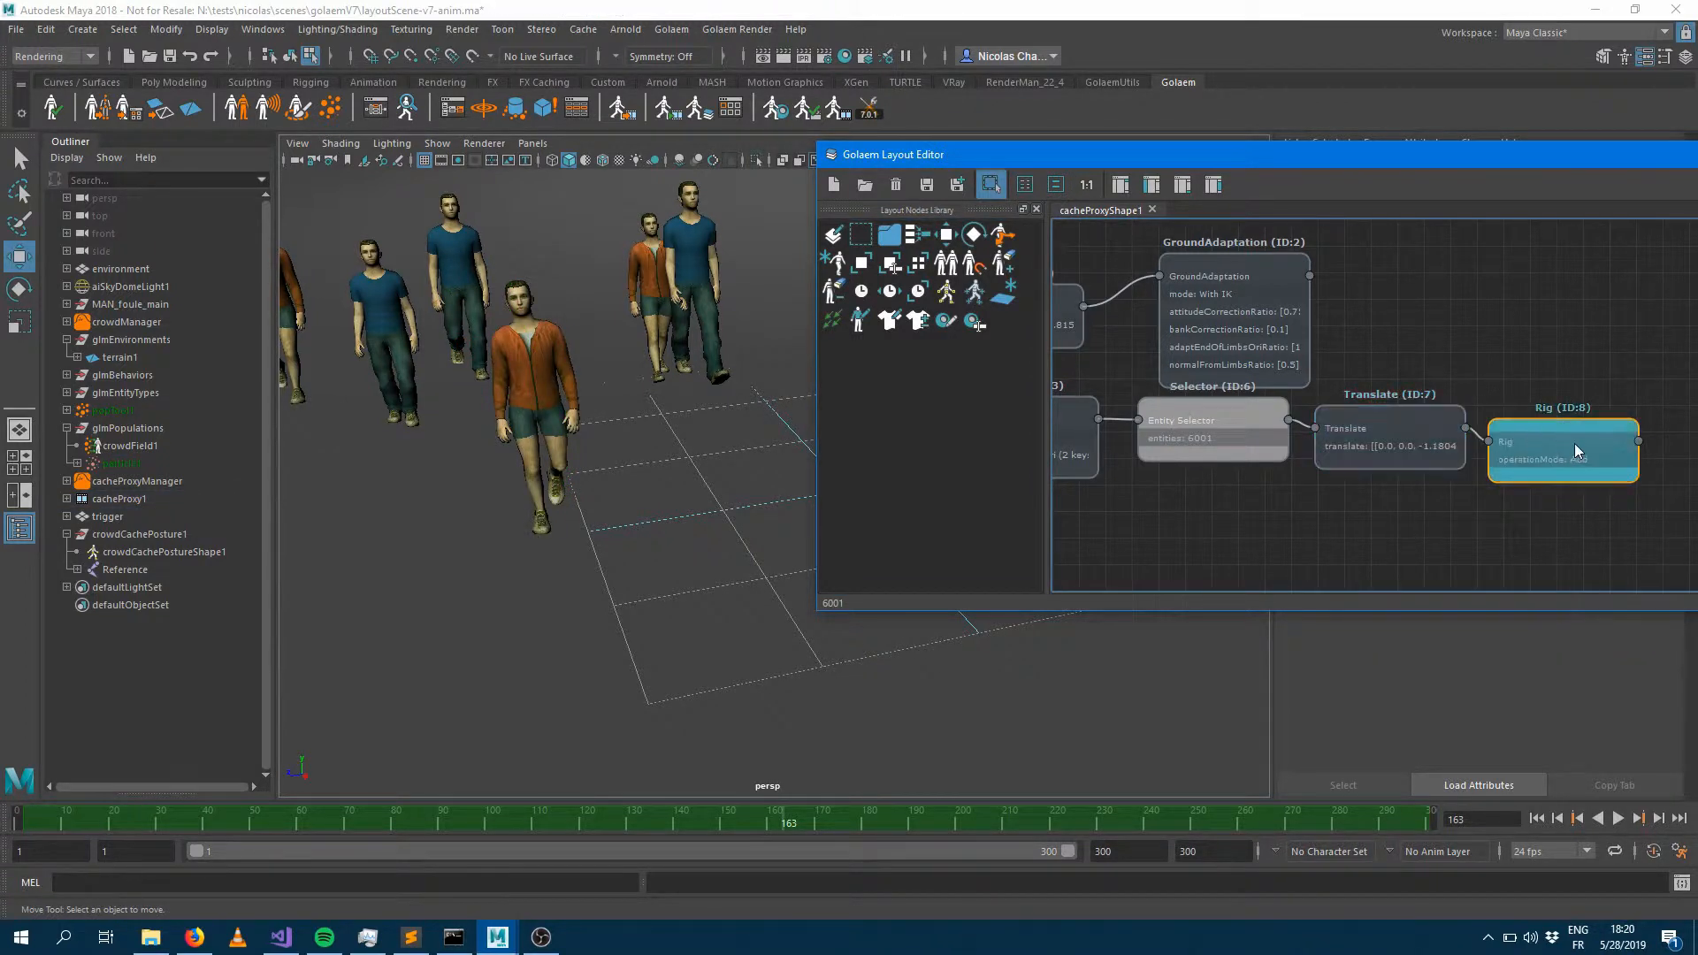
{"action": "right_click", "coordinate": [1574, 442]}
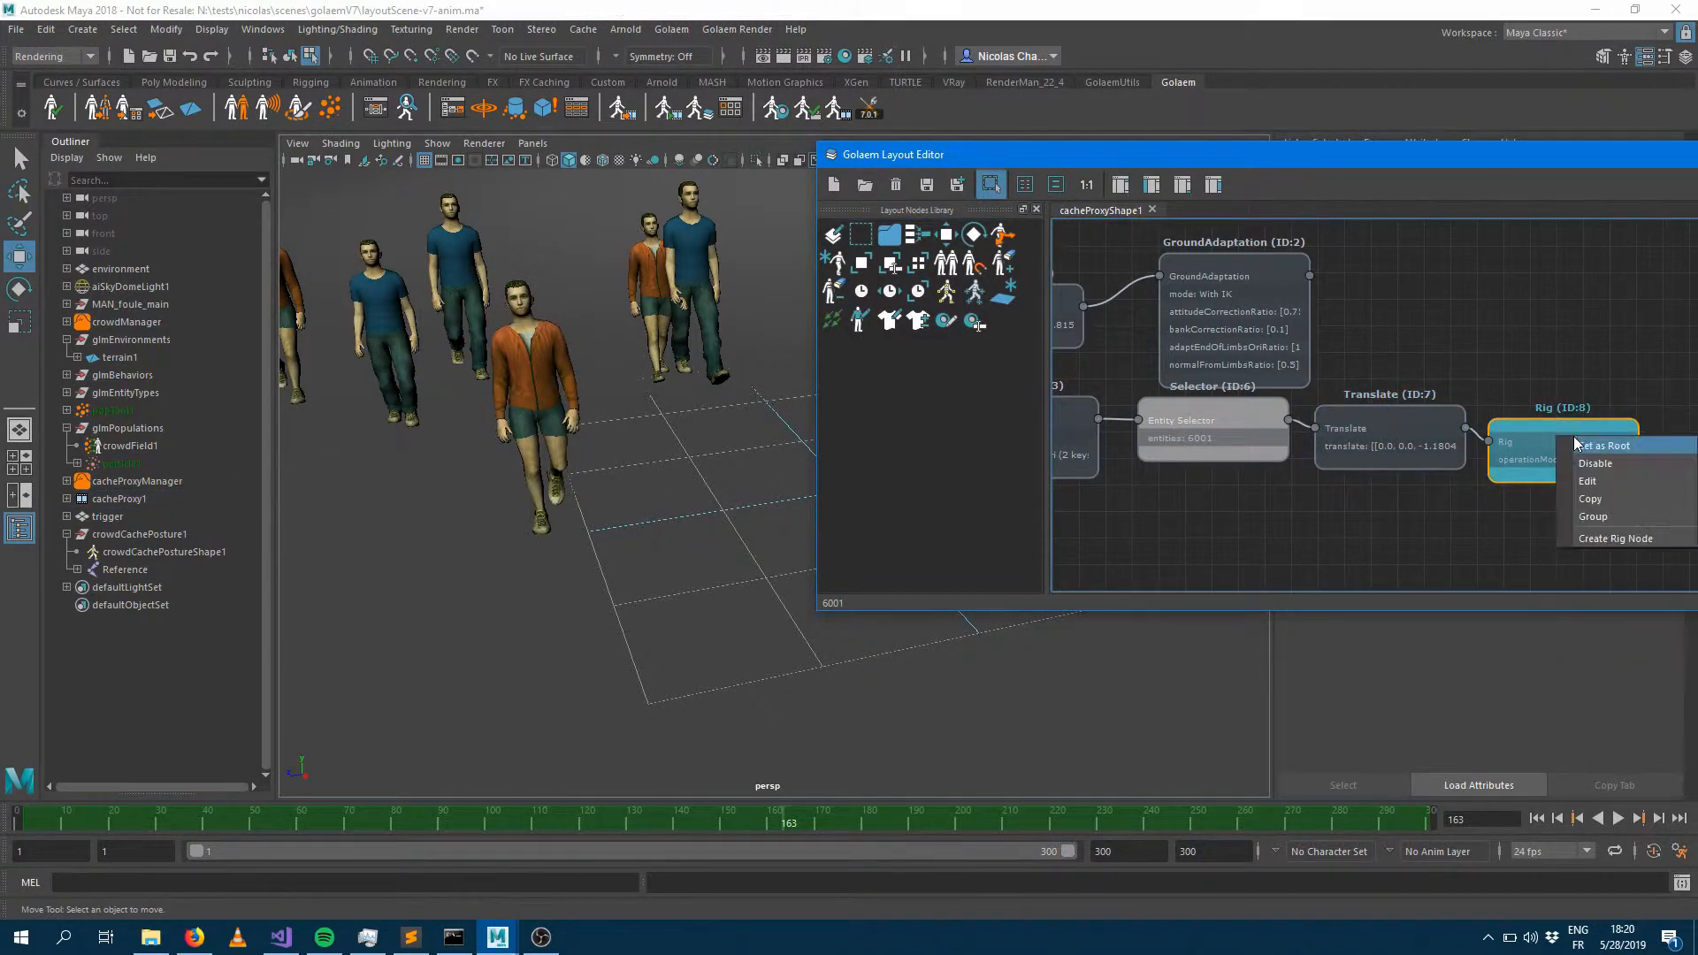
{"action": "left_click", "coordinate": [1608, 540]}
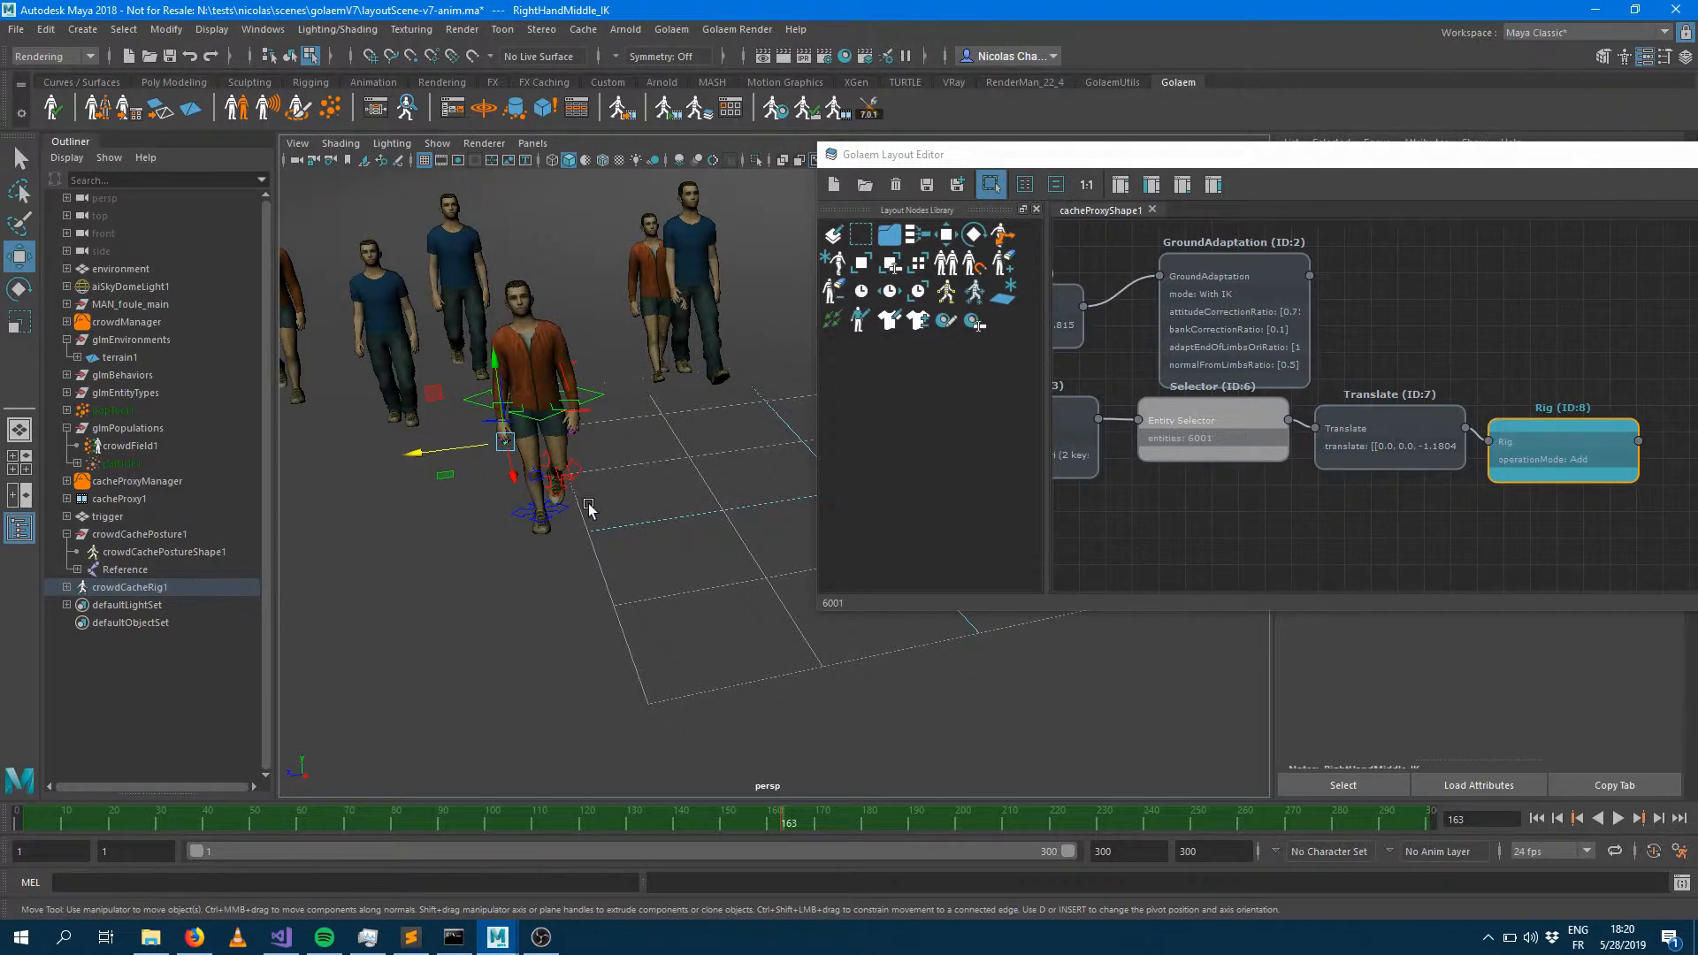
Examine the rig controls around the character up close and expand crowdCacheRig1 and entity_6001 in the Outliner
{"action": "left_click_drag", "start_coordinate": [565, 515], "coordinate": [570, 517], "text": "alt"}
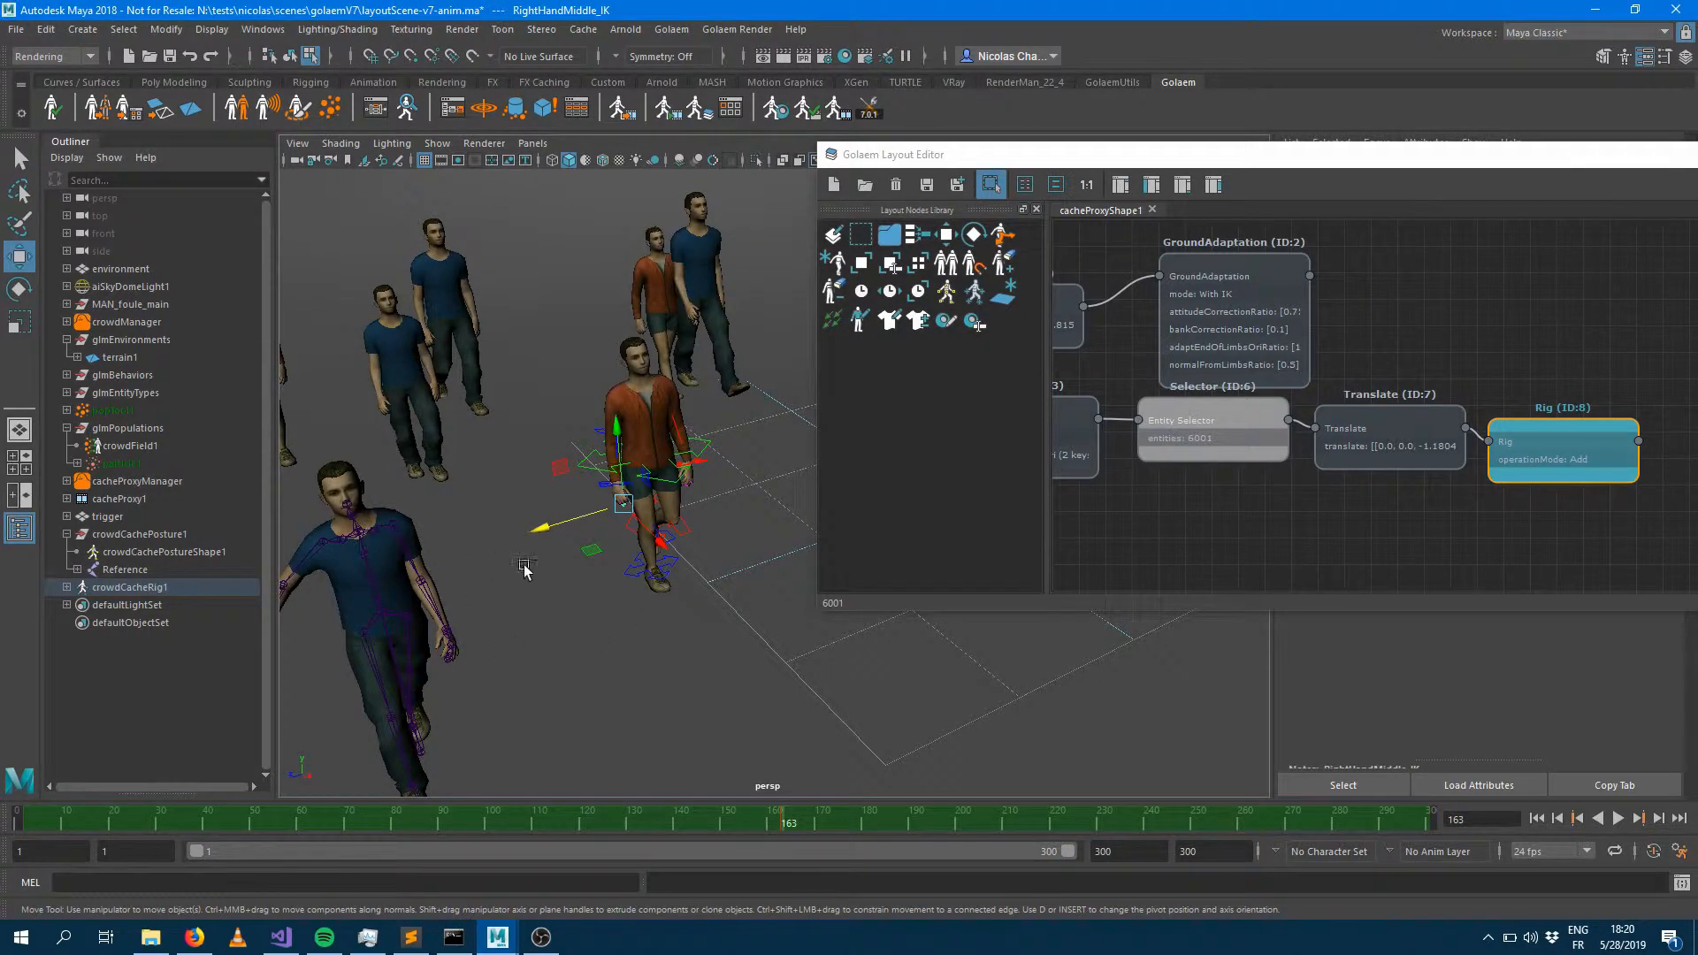
{"action": "right_click_drag", "start_coordinate": [612, 518], "coordinate": [796, 505], "text": "alt"}
{"action": "left_click_drag", "start_coordinate": [677, 566], "coordinate": [767, 633], "text": "alt"}
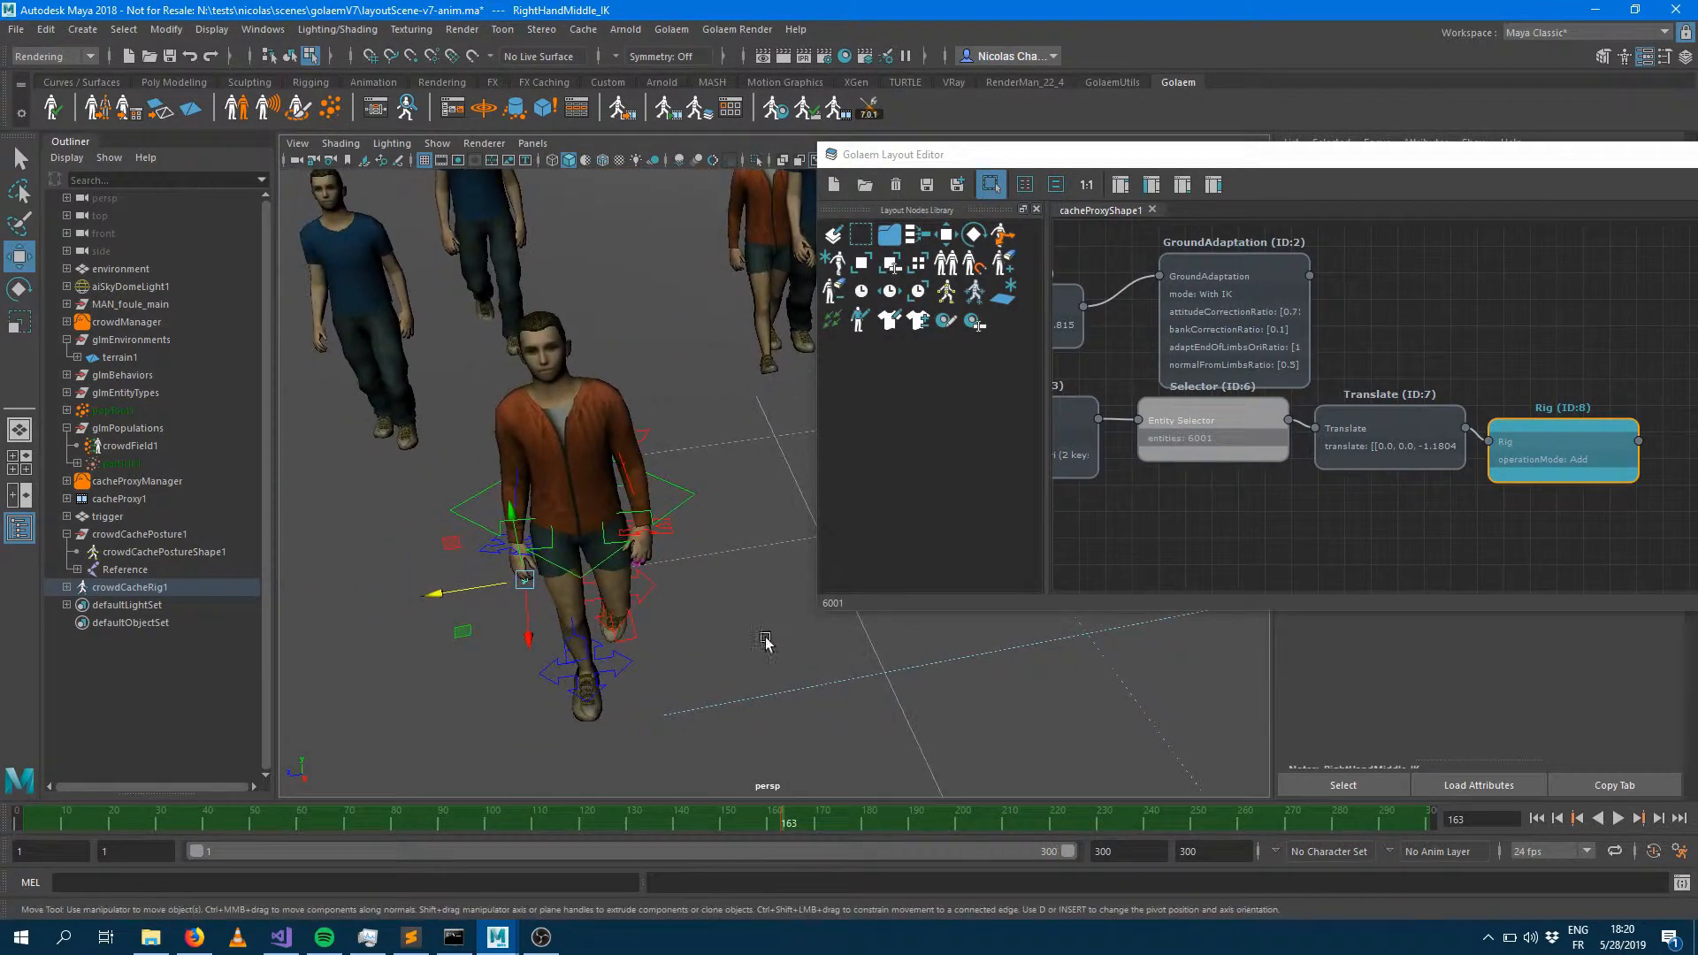
{"action": "left_click", "coordinate": [67, 587]}
{"action": "left_click", "coordinate": [77, 622]}
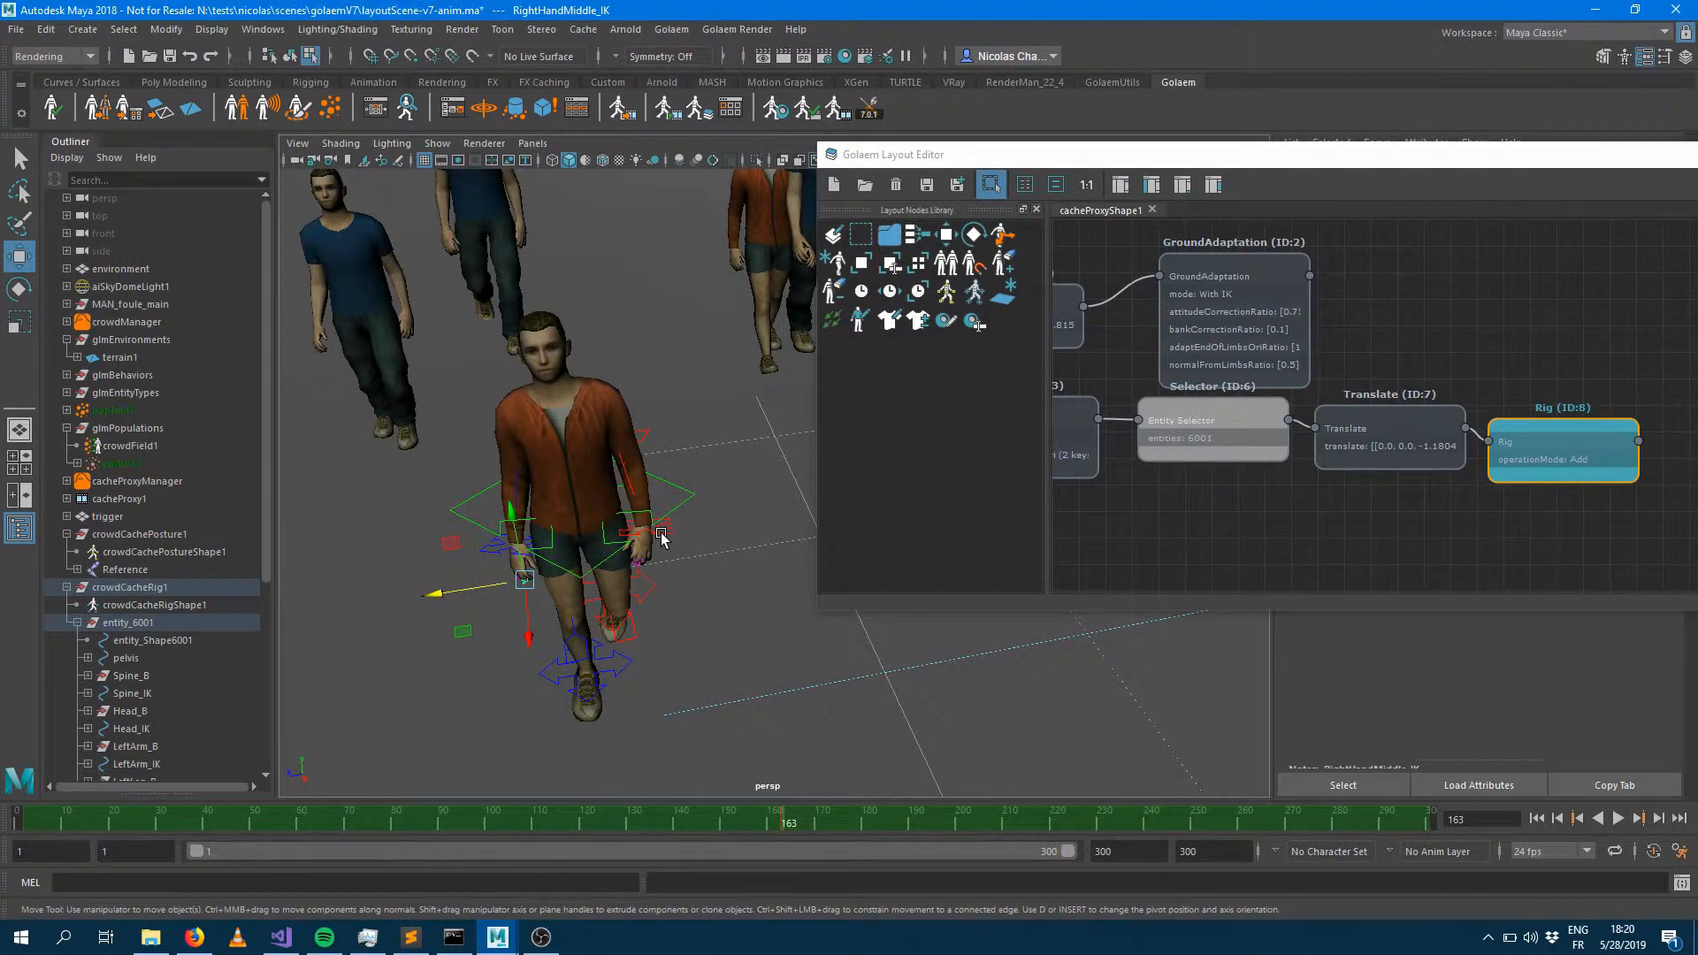
Switch to object selection, select the LeftArm_IK control, and move it up and forward to lift the character's left hand
{"action": "key", "text": "F8"}
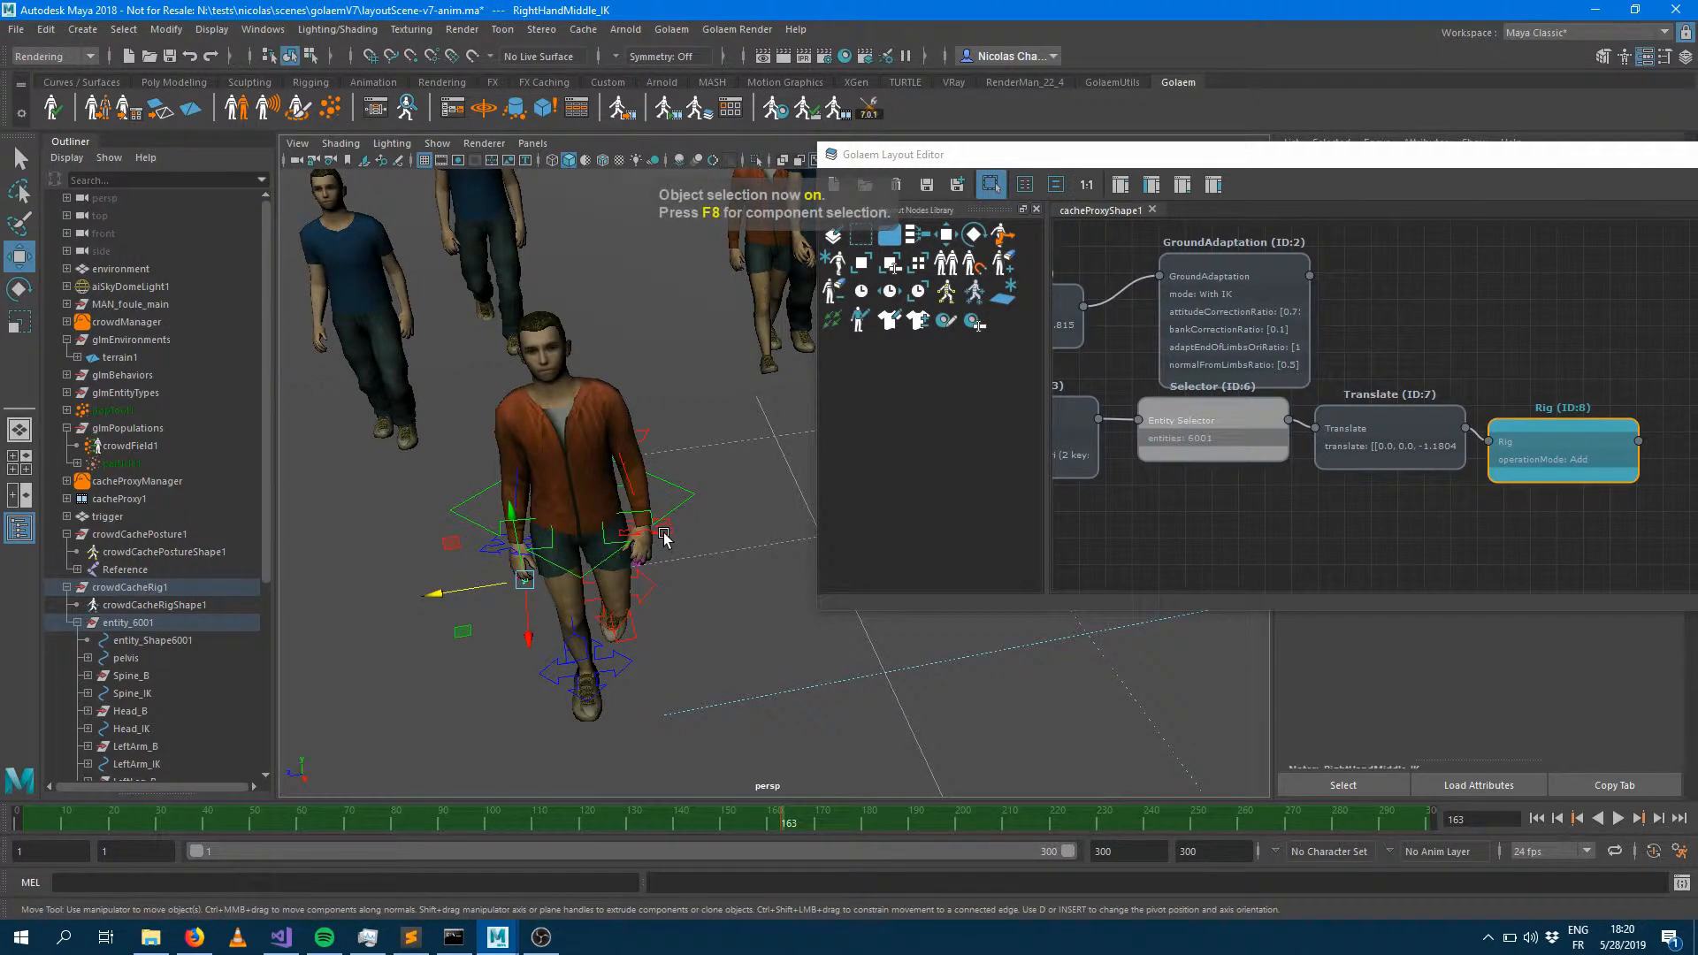
{"action": "left_click", "coordinate": [661, 535]}
{"action": "left_click_drag", "start_coordinate": [633, 475], "coordinate": [633, 410]}
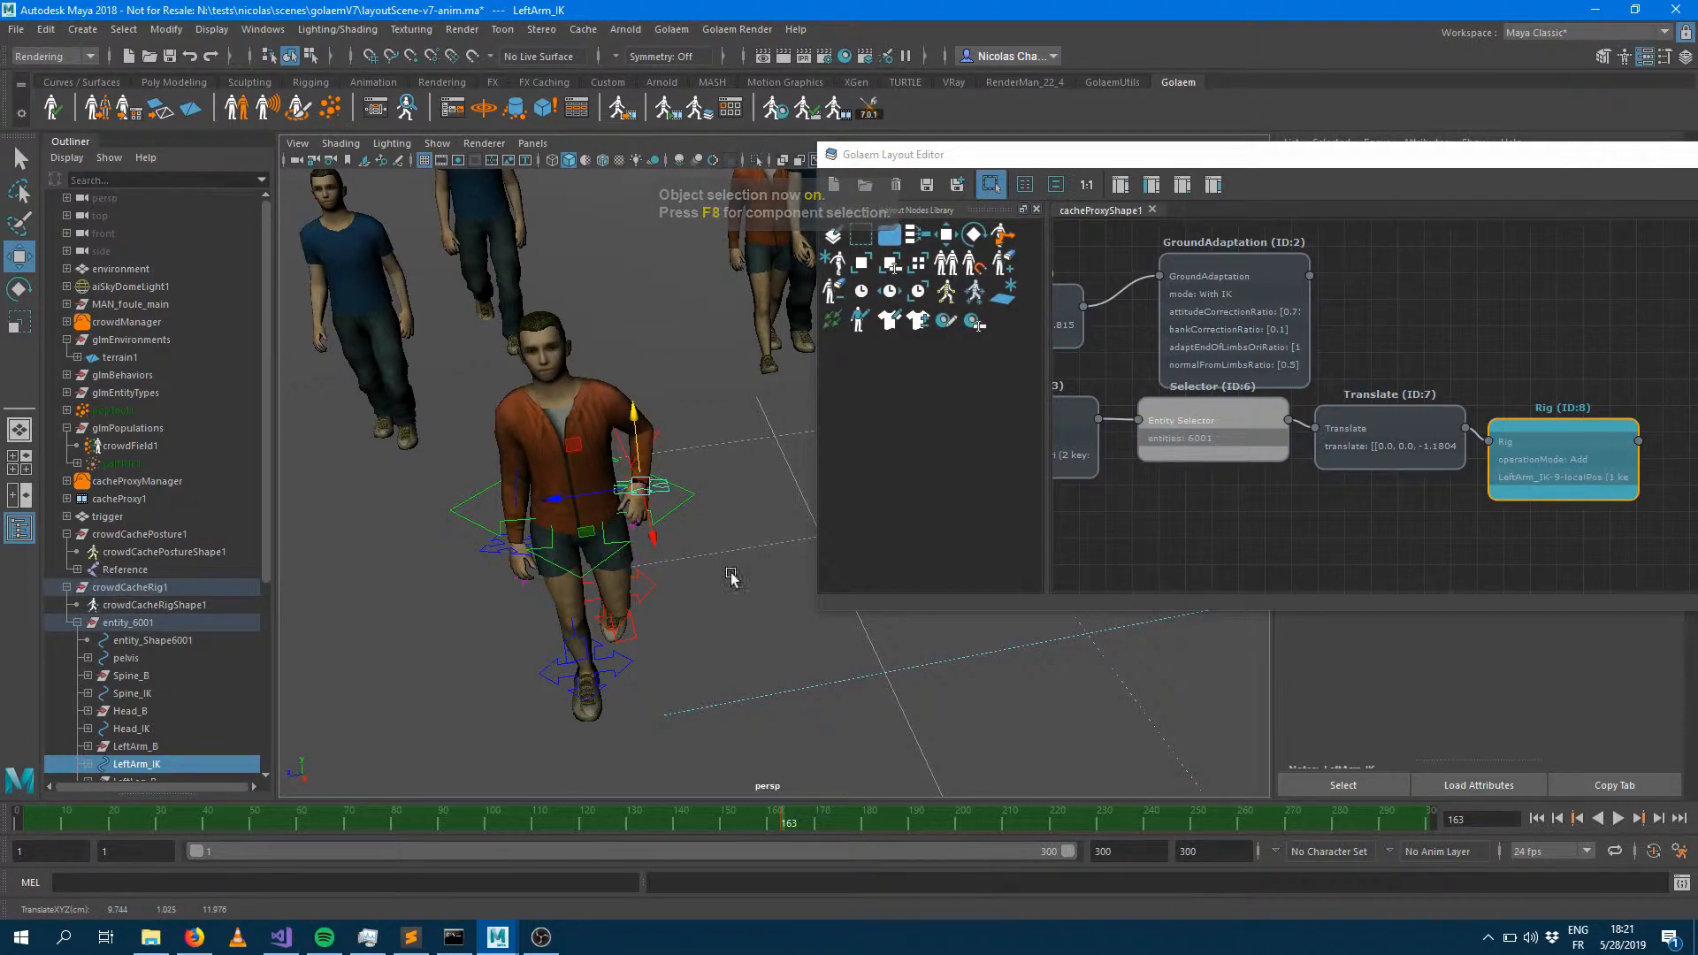
{"action": "left_click_drag", "start_coordinate": [731, 578], "coordinate": [455, 575], "text": "alt"}
{"action": "key", "text": "f"}
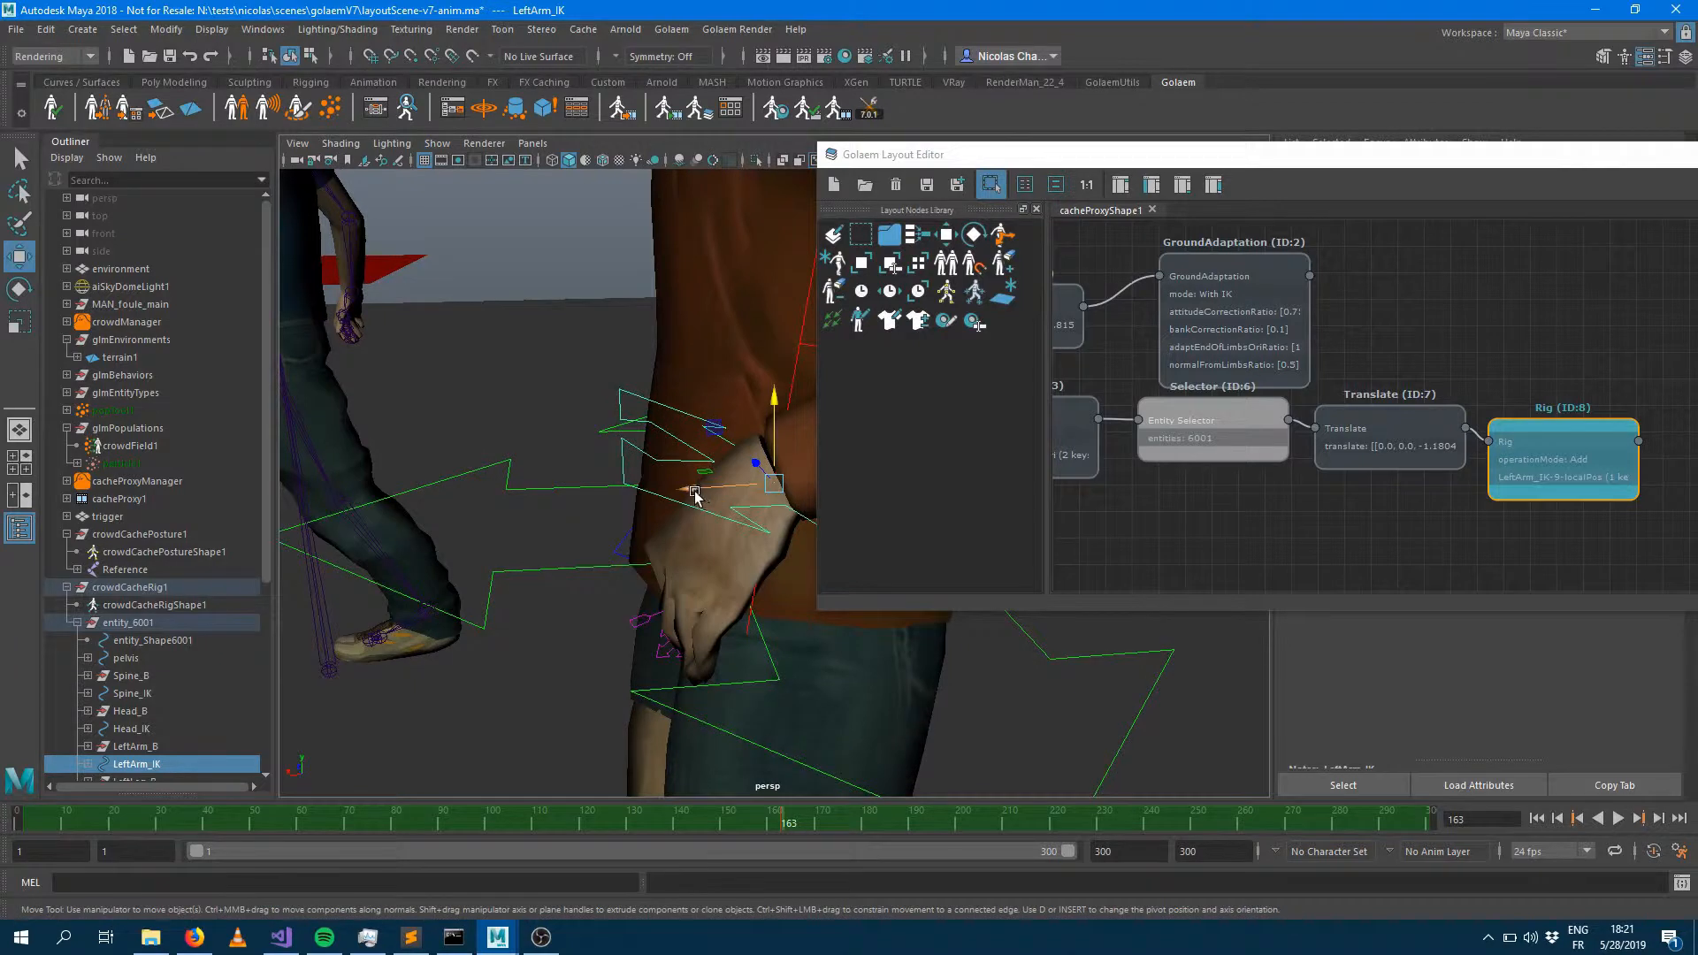
{"action": "left_click_drag", "start_coordinate": [699, 489], "coordinate": [492, 502]}
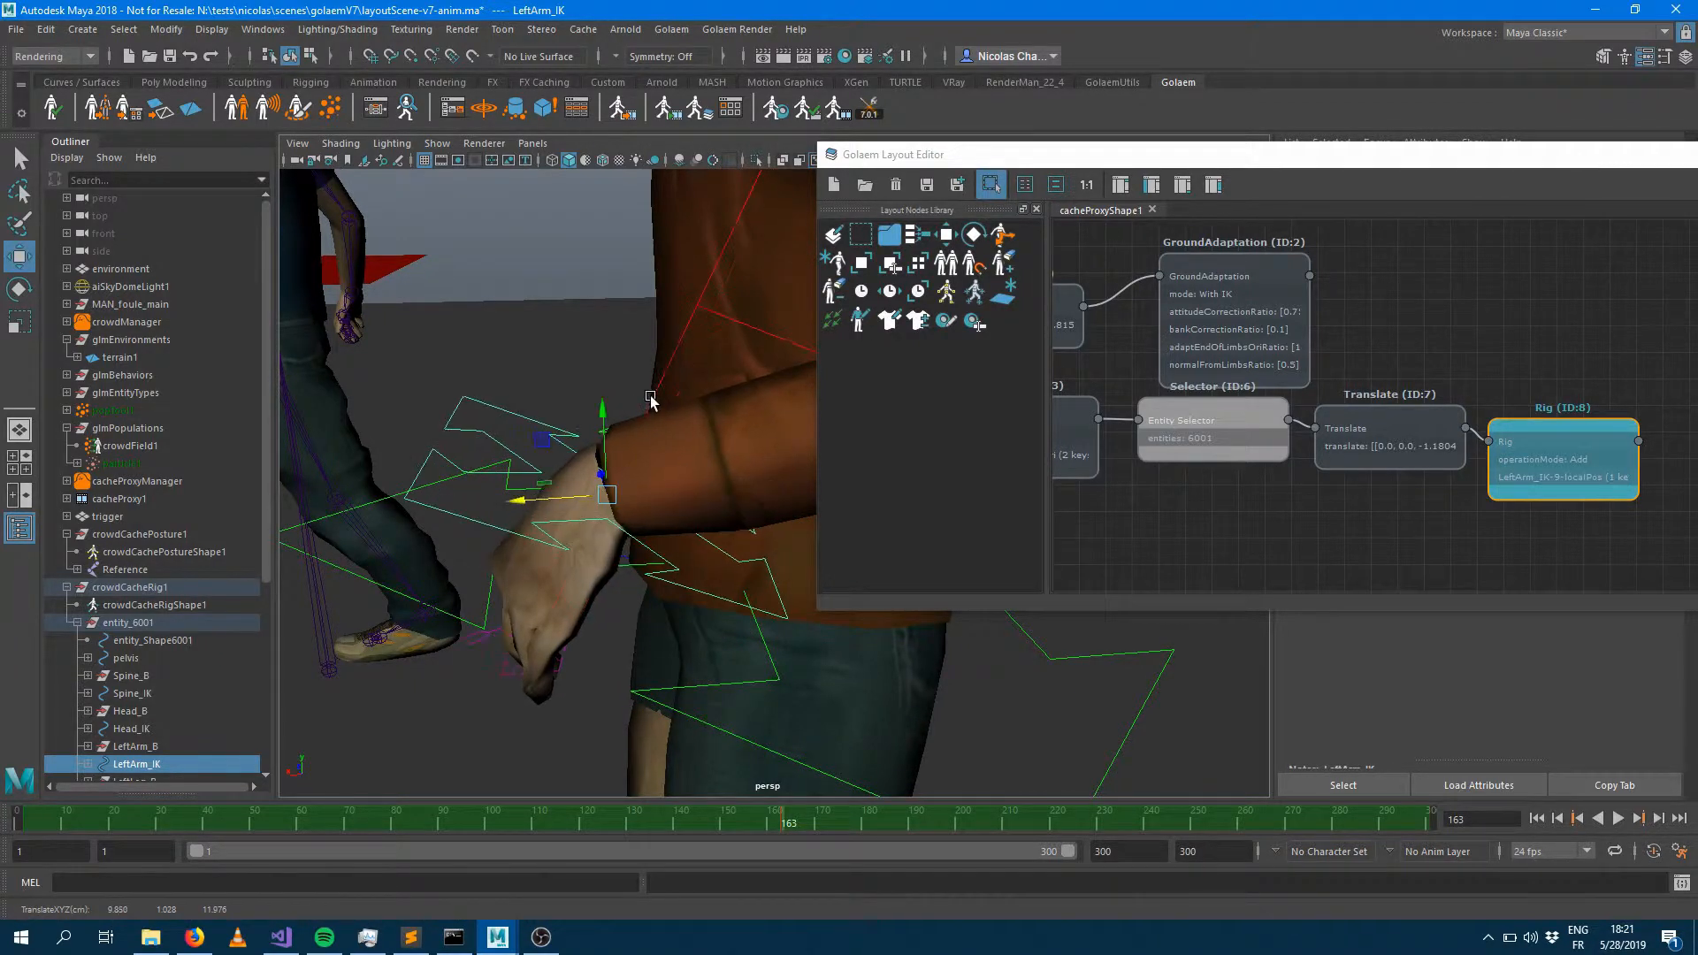
Rotate the LeftArm_IK control to turn the left hand, and slightly rotate the LeftArm_IKP control to adjust the elbow
{"action": "key", "text": "e"}
{"action": "left_click_drag", "start_coordinate": [614, 417], "coordinate": [686, 418]}
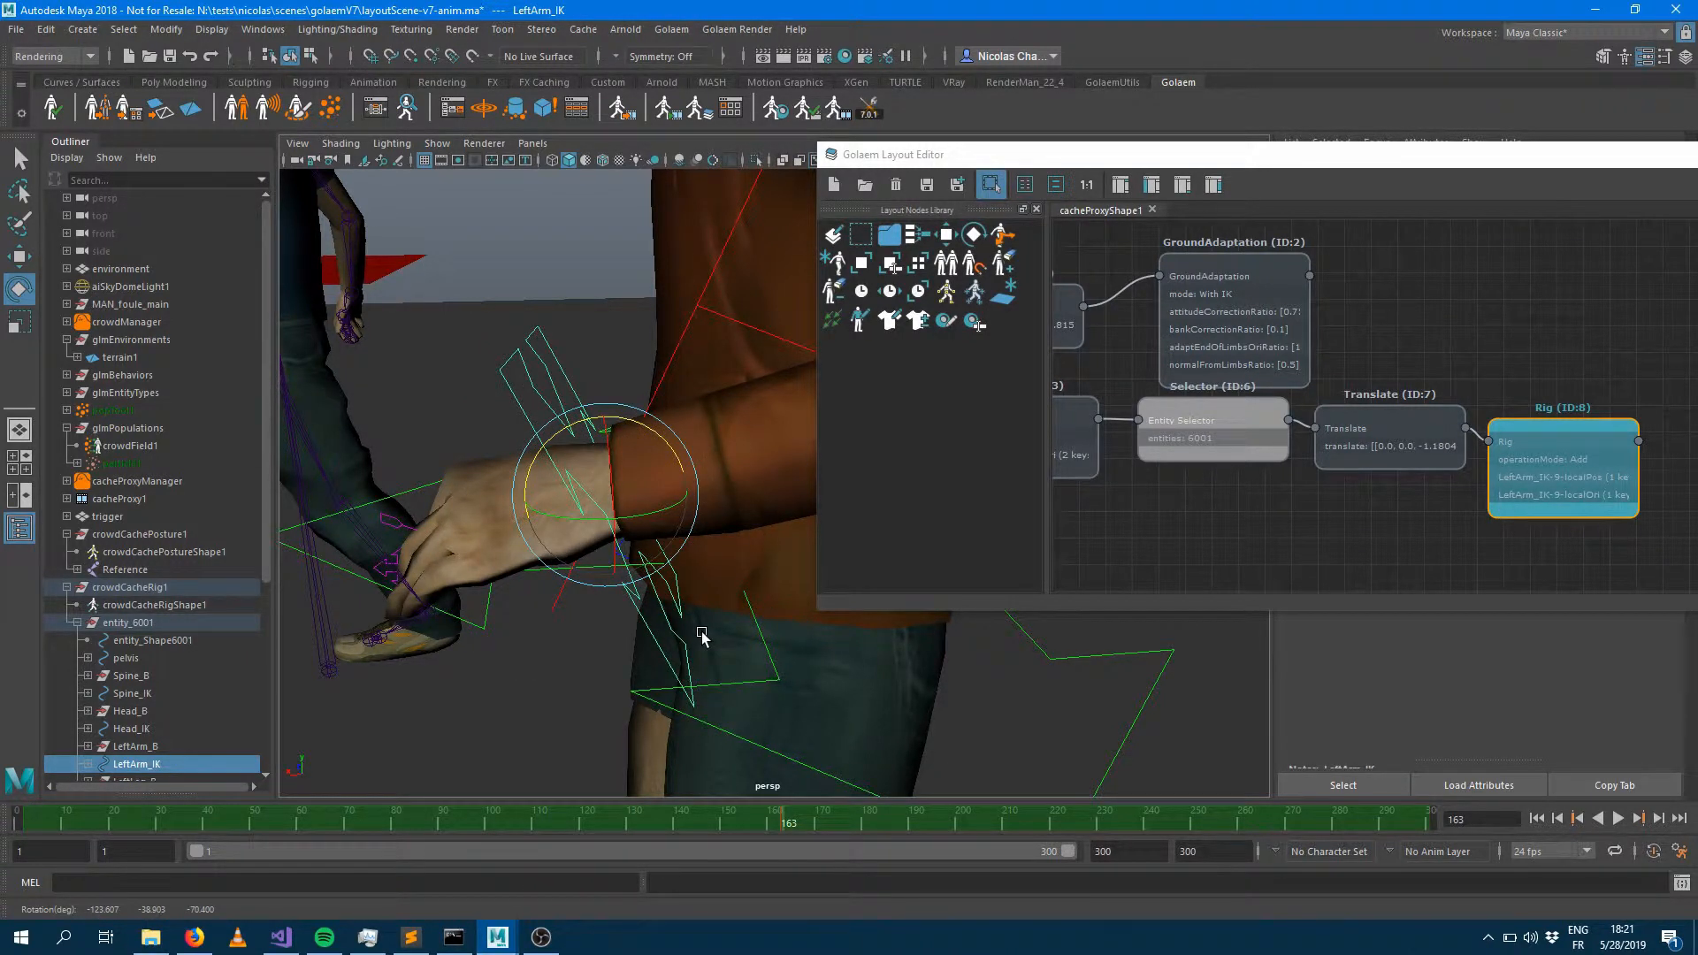
{"action": "middle_click_drag", "start_coordinate": [603, 600], "coordinate": [299, 676], "text": "alt"}
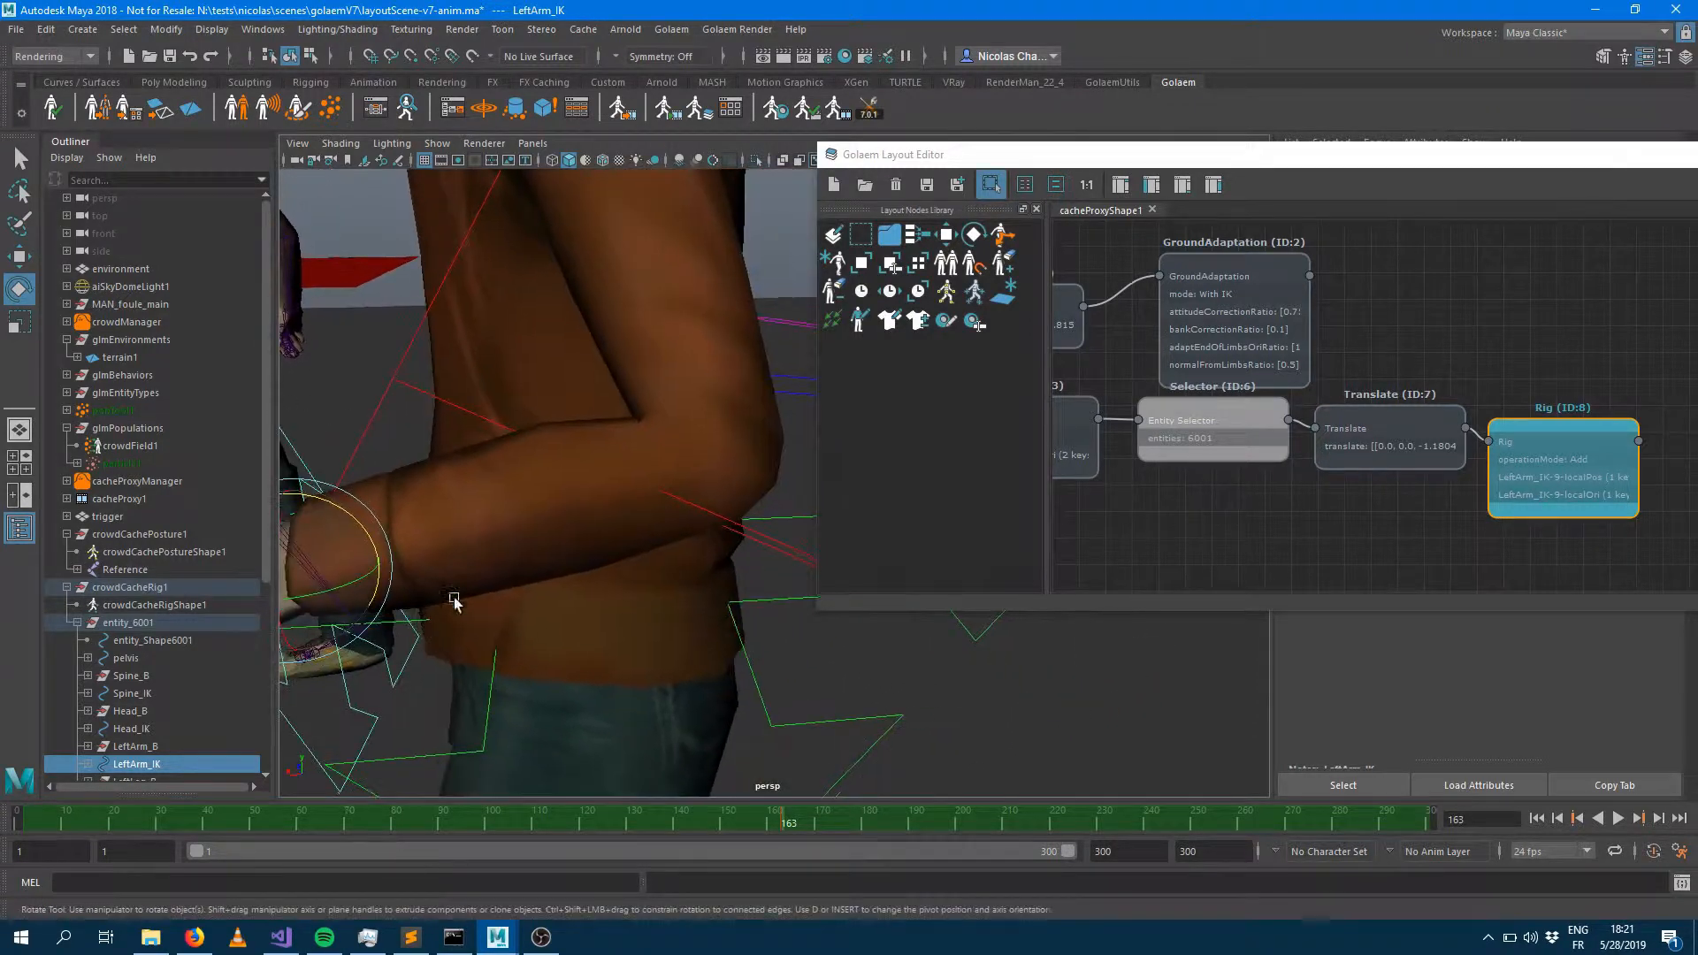
{"action": "left_click", "coordinate": [772, 549]}
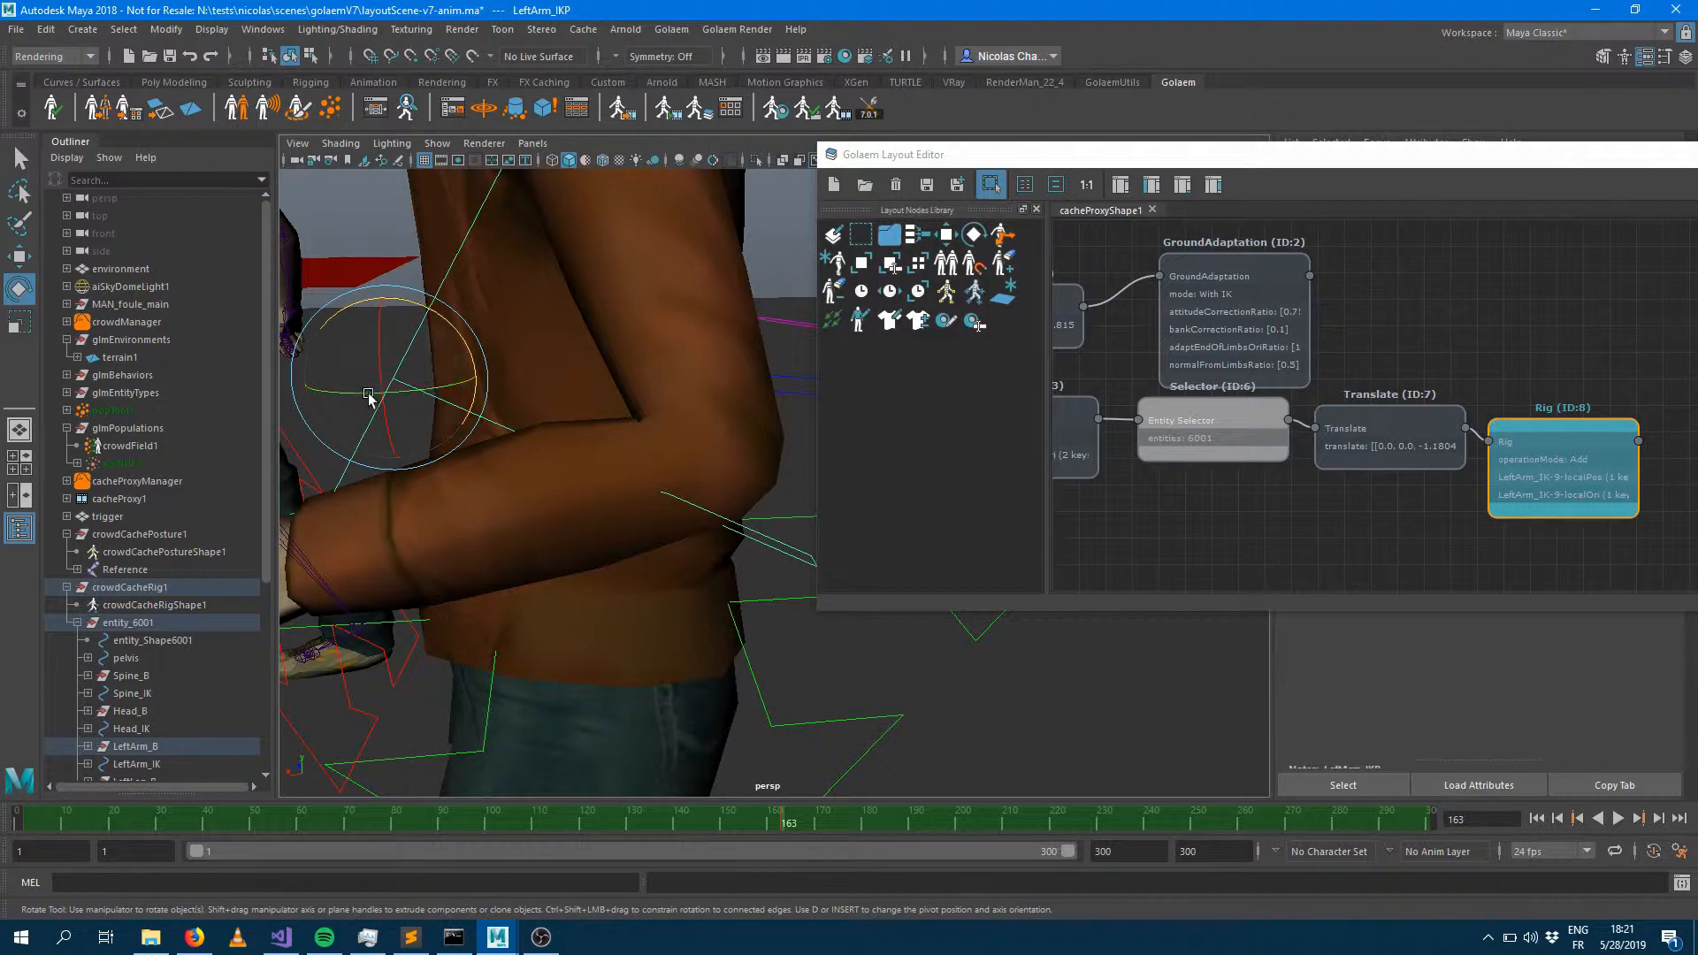
{"action": "left_click_drag", "start_coordinate": [375, 389], "coordinate": [397, 408]}
Review the posed arm from the front and scrub the animation back to frame 99
{"action": "scroll", "coordinate": [407, 412], "scroll_direction": "down", "scroll_amount": 5}
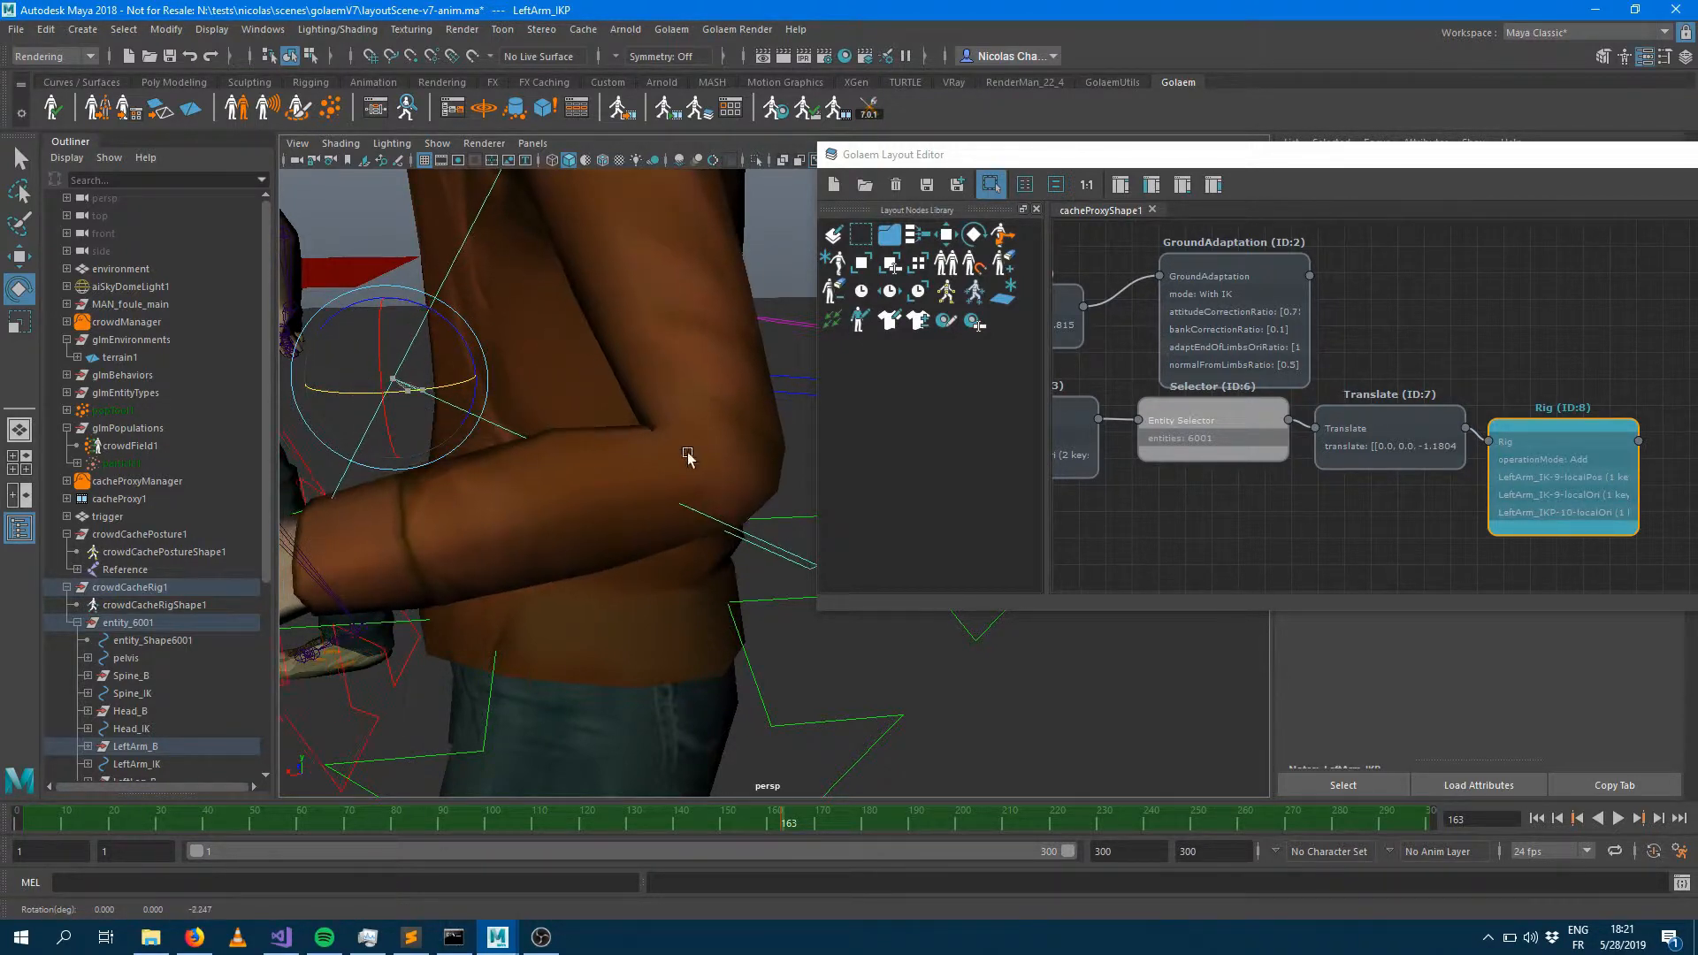
{"action": "left_click_drag", "start_coordinate": [451, 482], "coordinate": [752, 513], "text": "alt"}
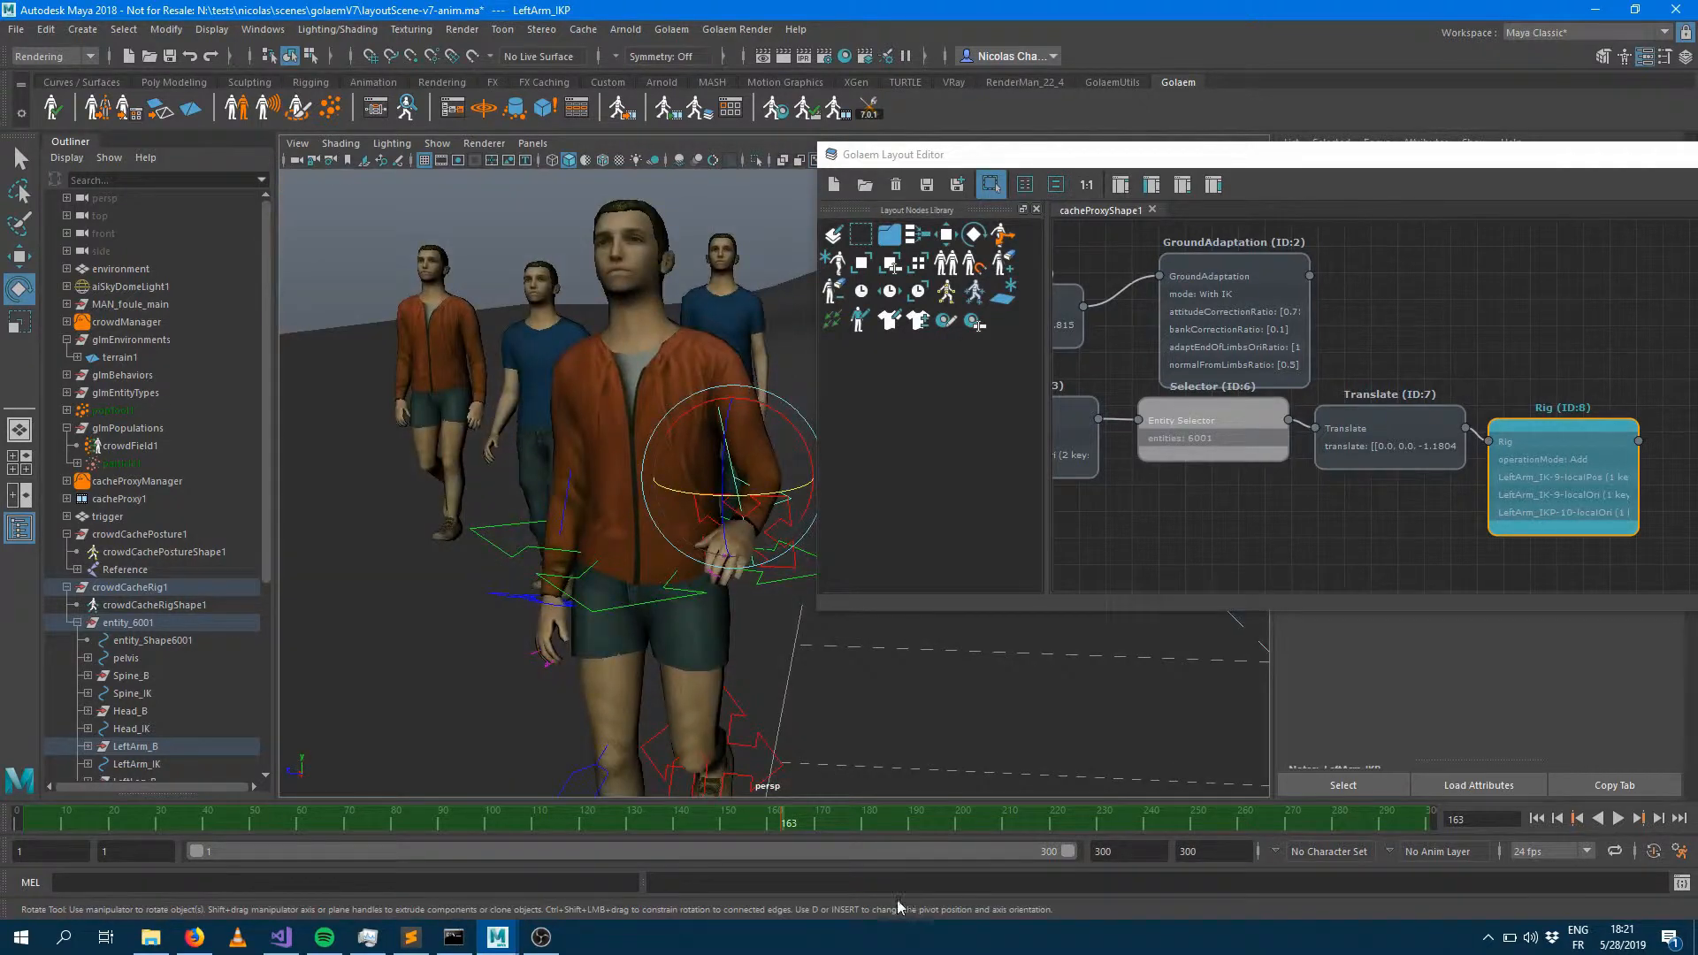
{"action": "left_click_drag", "start_coordinate": [832, 823], "coordinate": [486, 818]}
{"action": "key", "text": "f"}
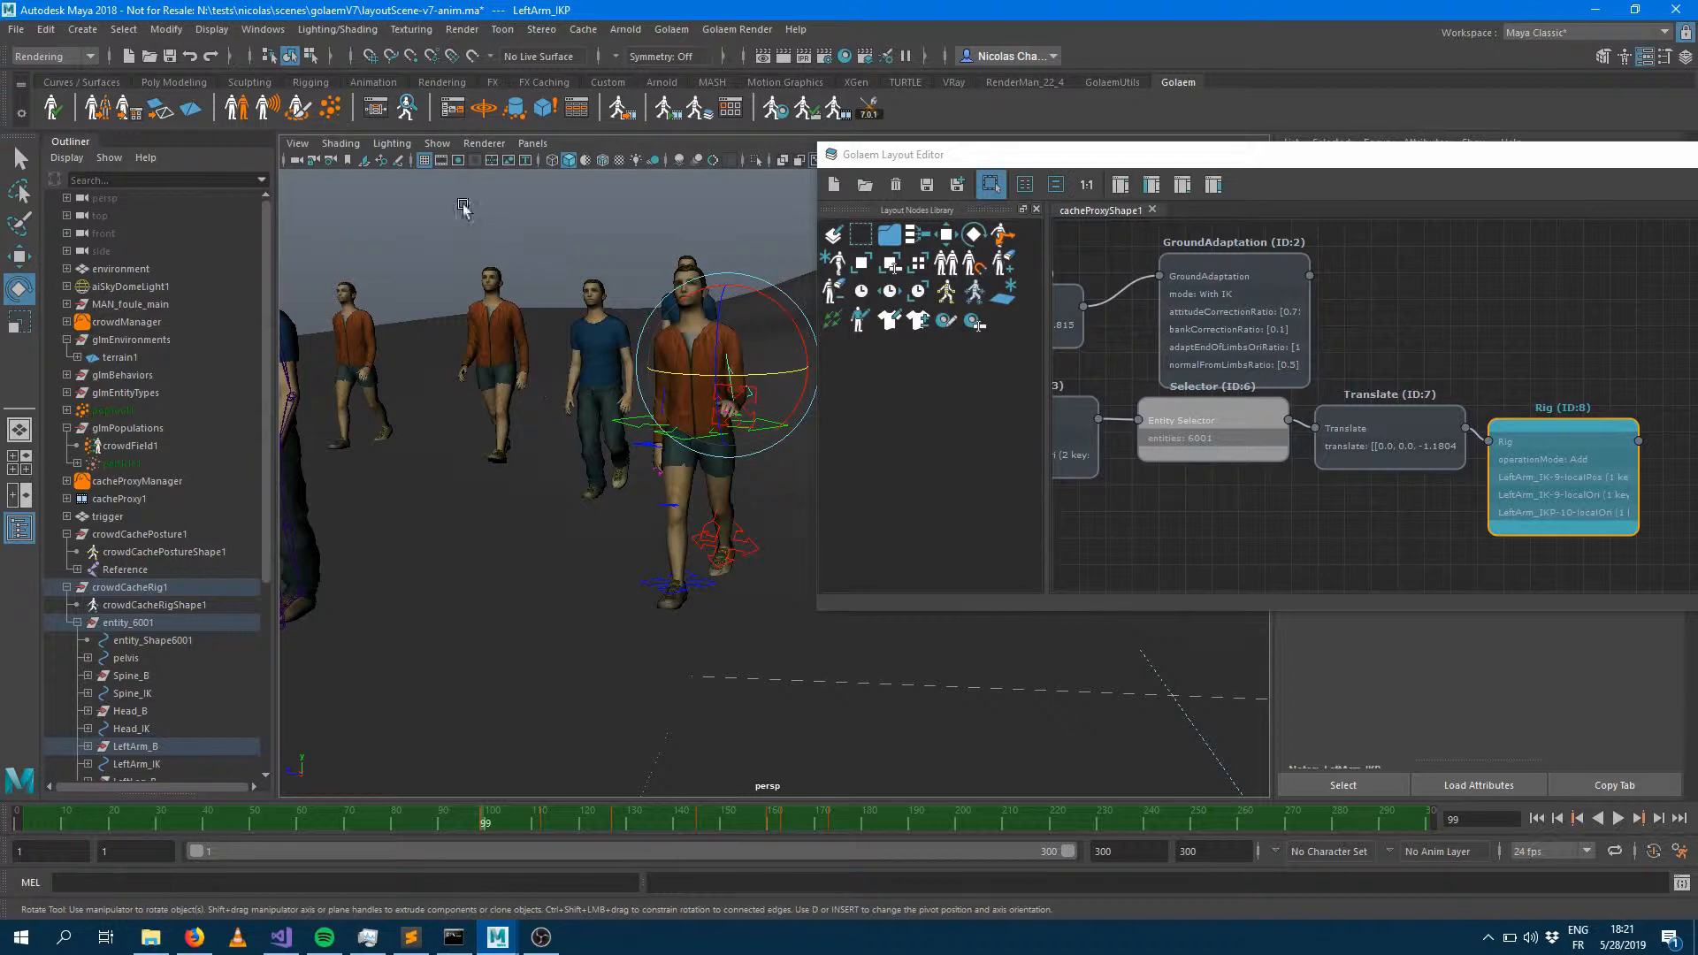
Select the orange-jacketed character behind, entity 8001, in vertex mode, add a Selector node for it, and connect it to the Rig node
{"action": "left_click", "coordinate": [448, 257]}
{"action": "left_click_drag", "start_coordinate": [447, 256], "coordinate": [526, 402]}
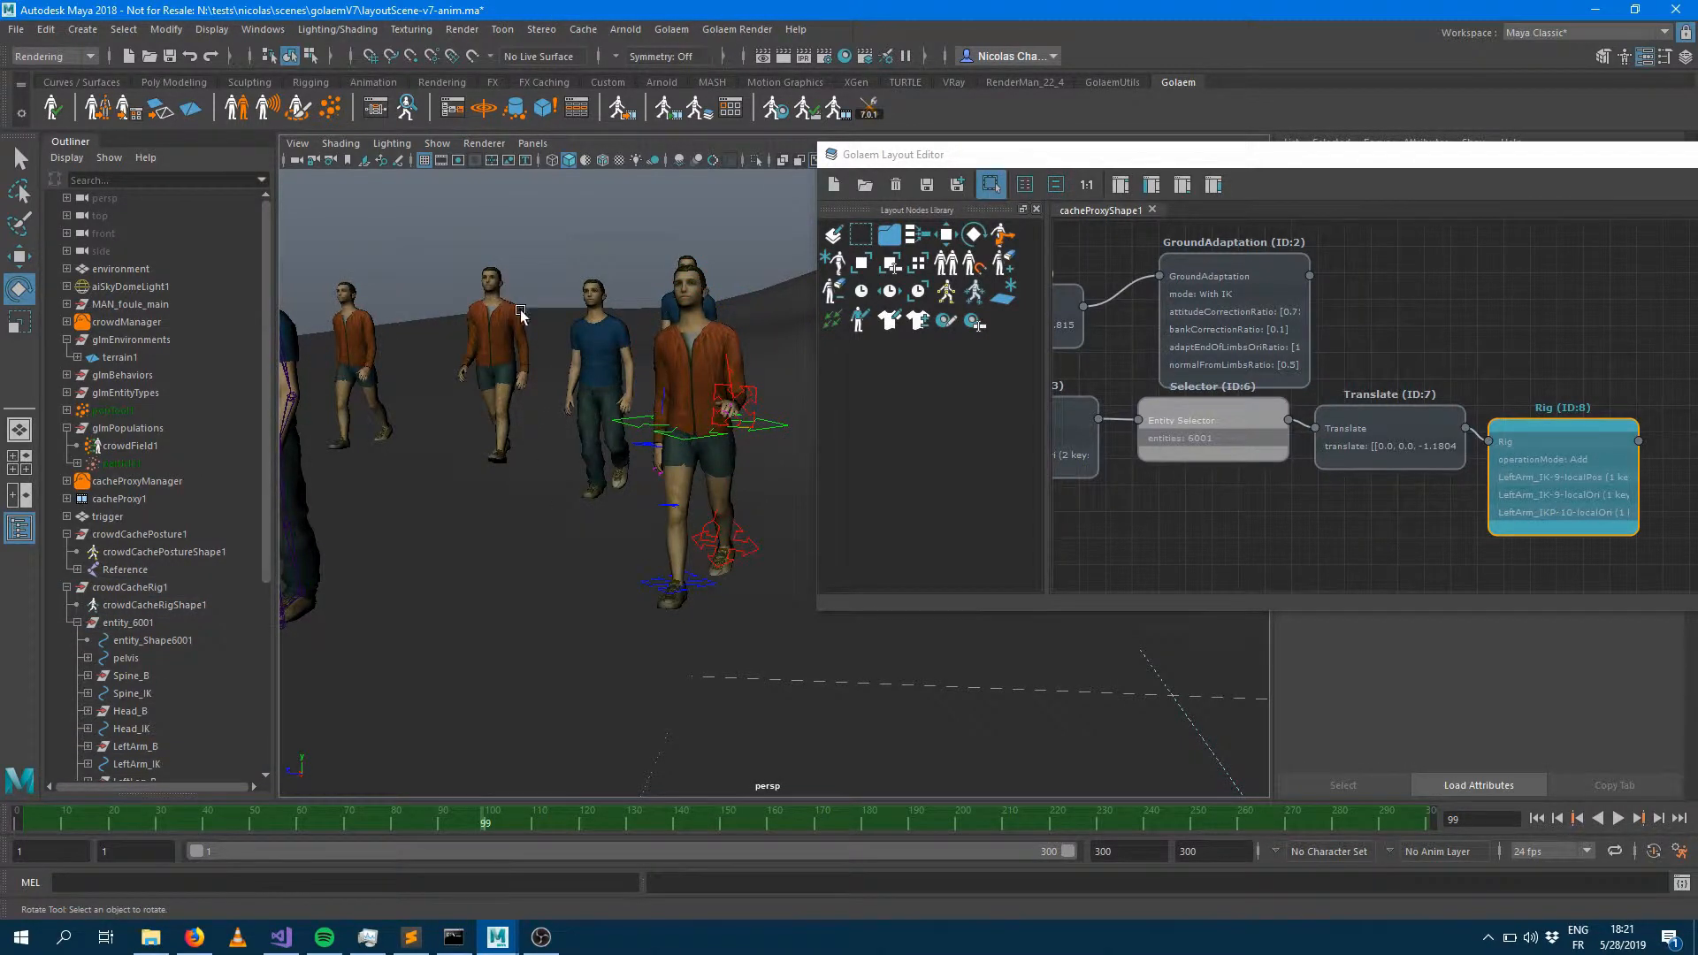
{"action": "key", "text": "F8"}
{"action": "left_click_drag", "start_coordinate": [443, 254], "coordinate": [545, 434]}
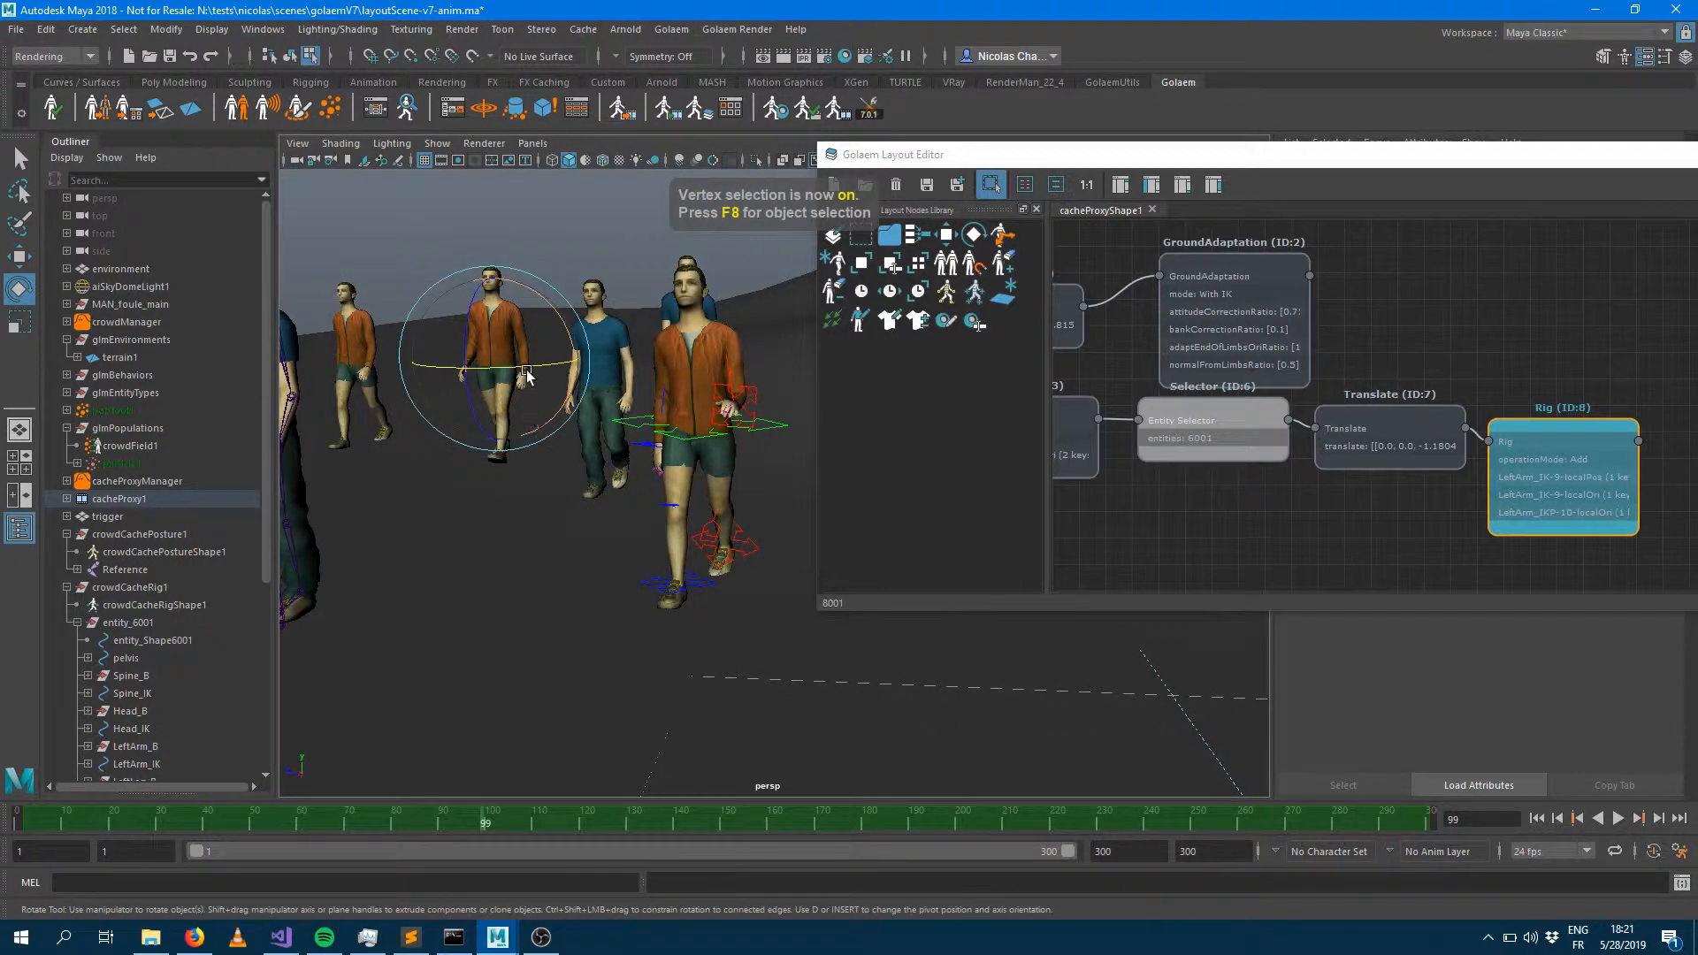
{"action": "left_click", "coordinate": [441, 233]}
{"action": "left_click_drag", "start_coordinate": [438, 237], "coordinate": [513, 388]}
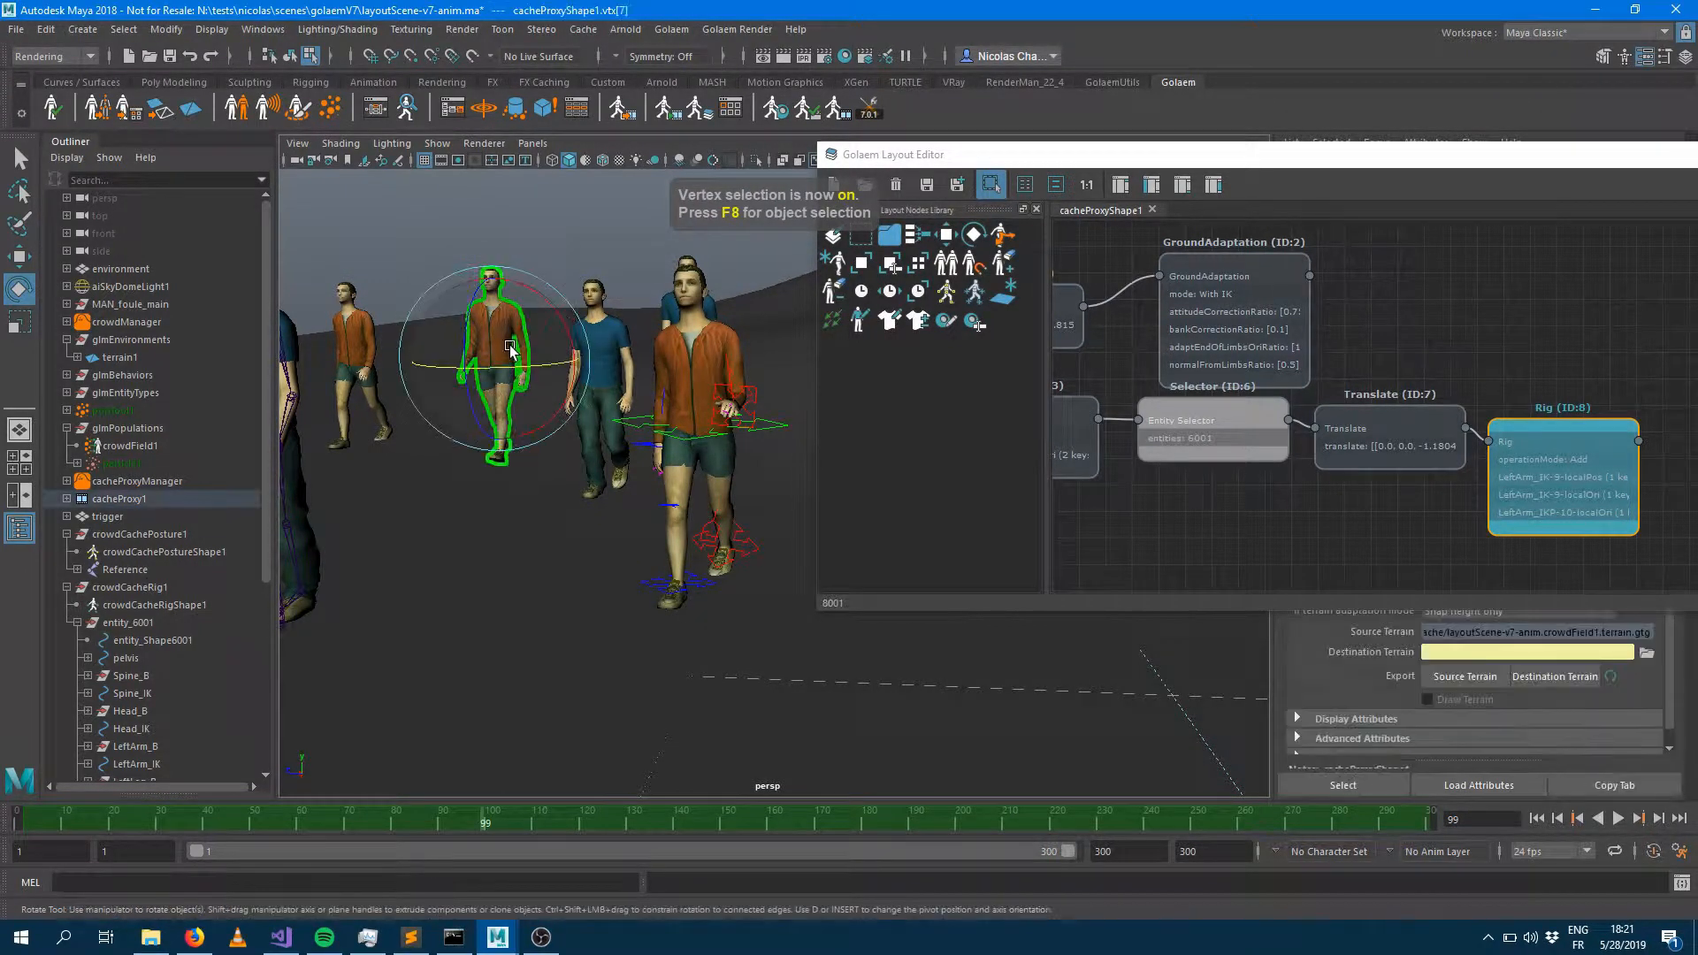
{"action": "left_click_drag", "start_coordinate": [918, 290], "coordinate": [920, 286]}
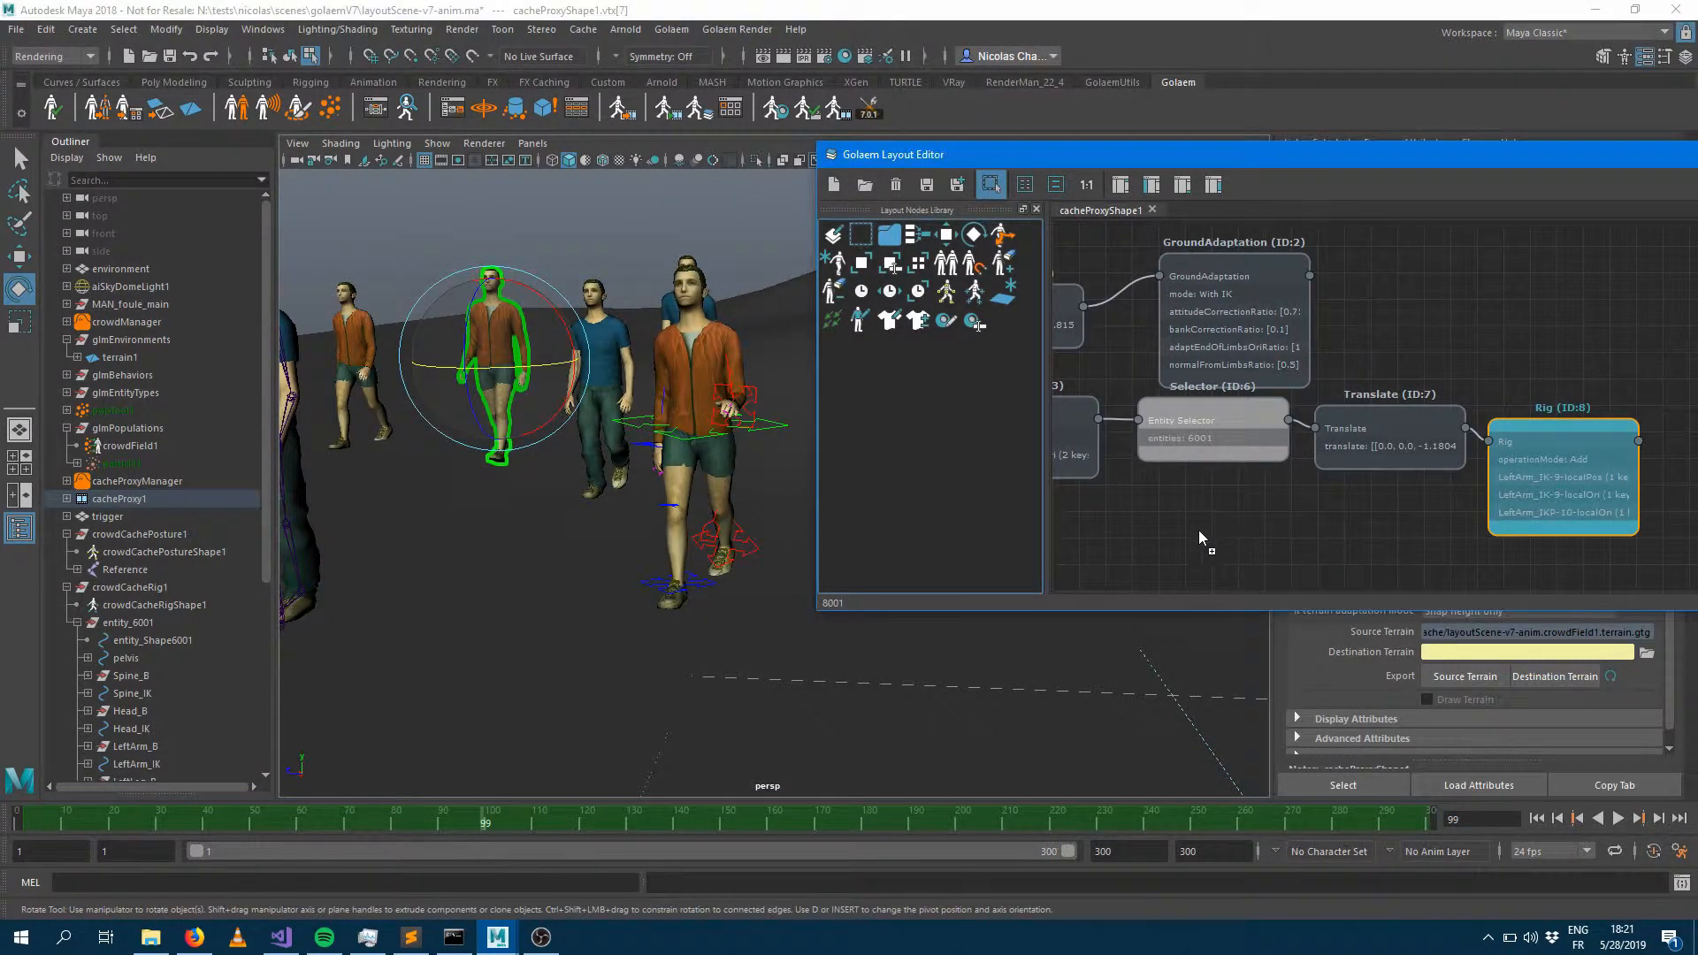
{"action": "left_click_drag", "start_coordinate": [1201, 535], "coordinate": [1551, 484]}
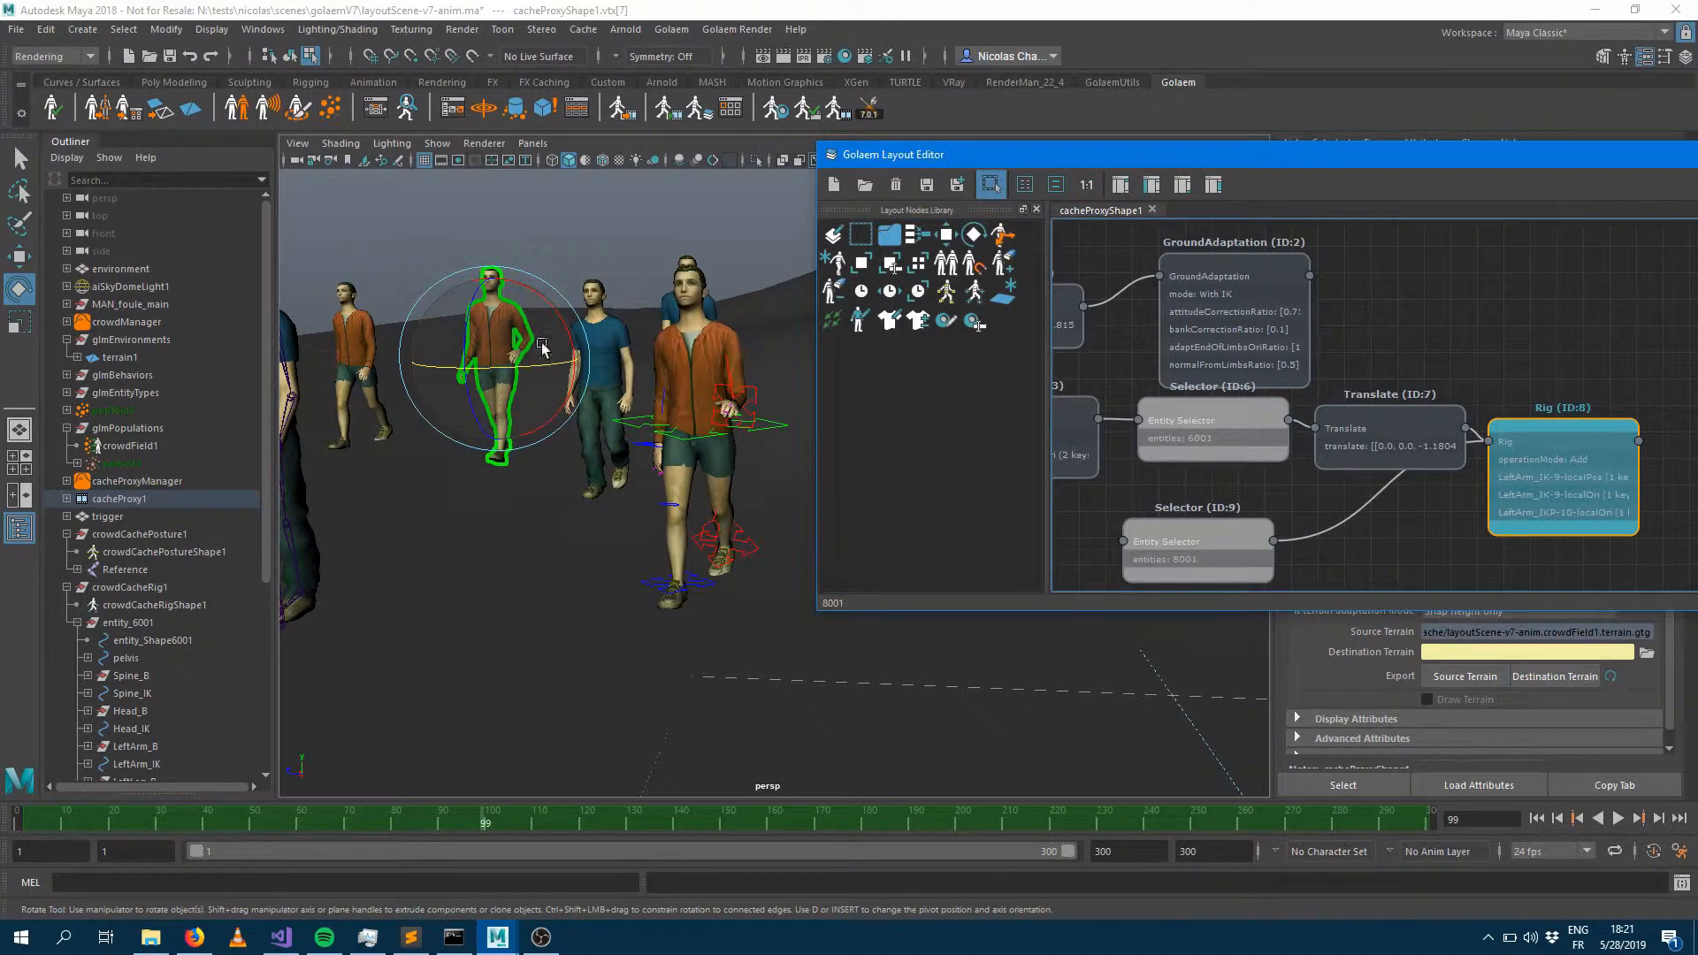